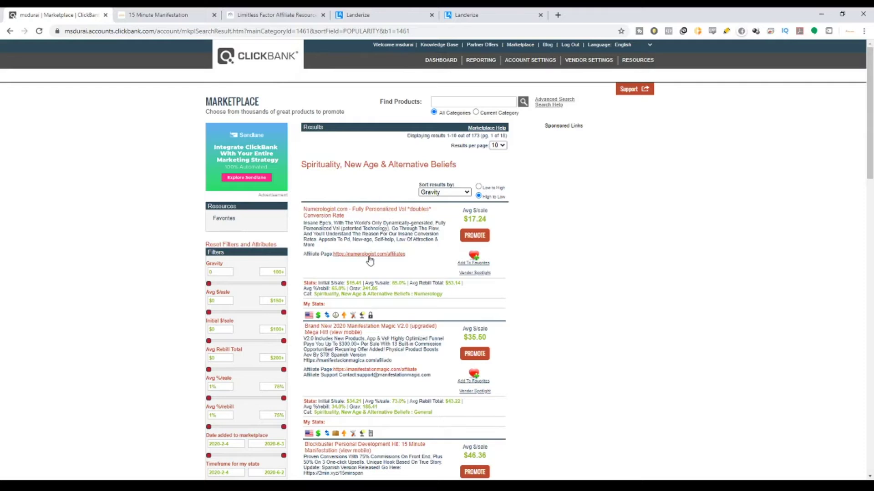
Step: Find the 15 Minute Manifestation offer in the ClickBank marketplace results and view its video sales page
scroll(372, 261, down, 1)
scroll(372, 260, down, 2)
scroll(372, 264, down, 2)
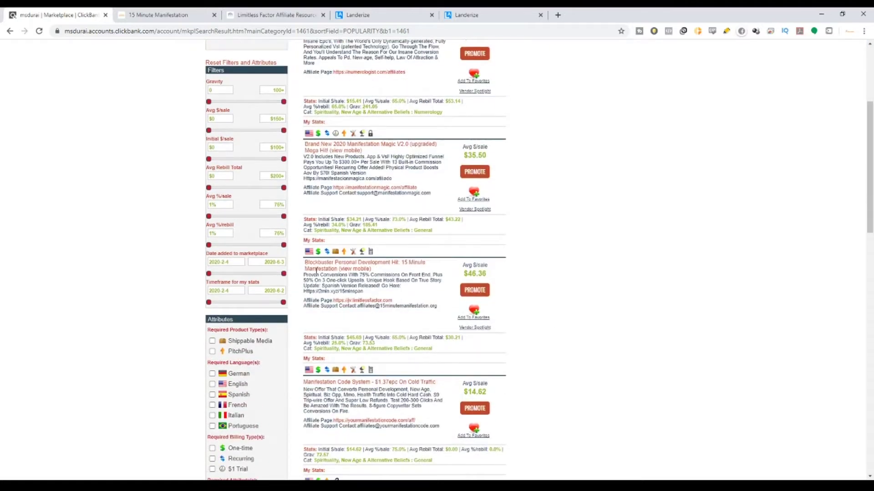
drag(381, 271, 301, 266)
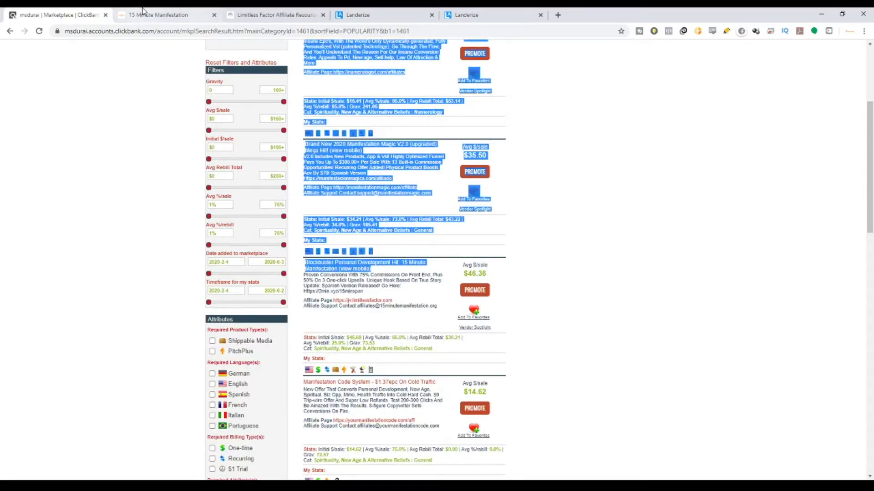
click(416, 283)
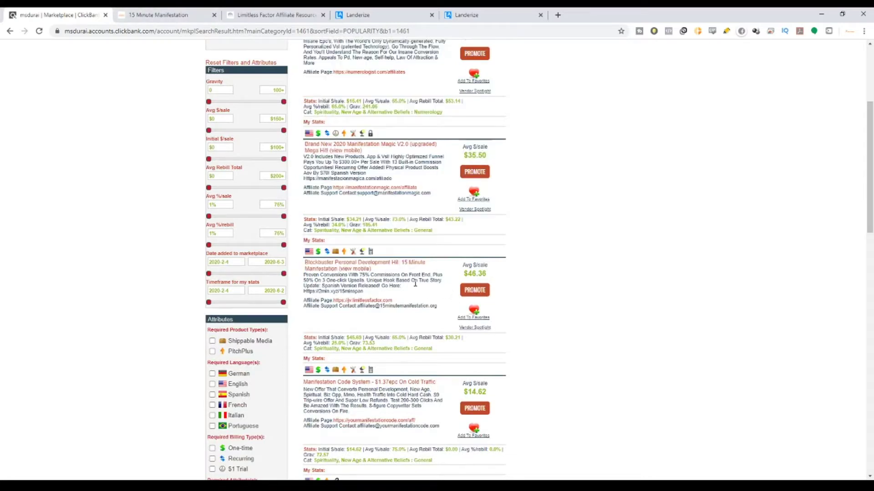
click(185, 11)
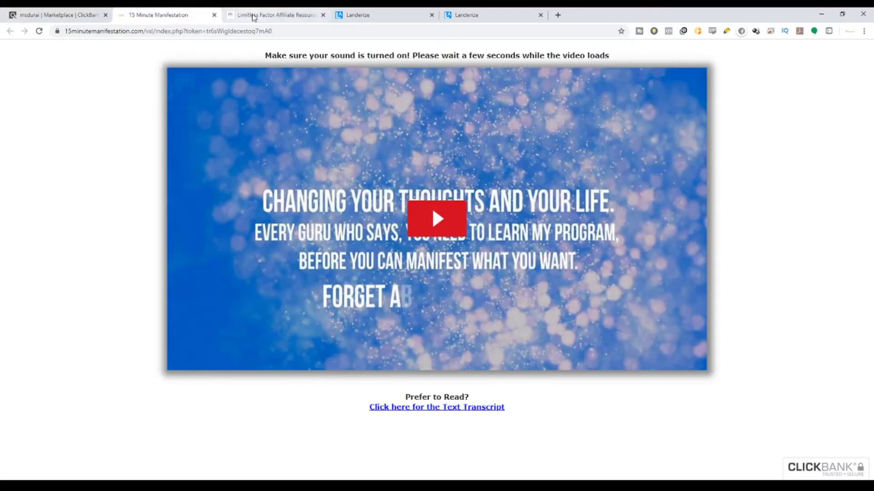
Step: Check the affiliate page link in the 15 Minute Manifestation listing and view the Limitless Factor affiliate resources page
click(268, 15)
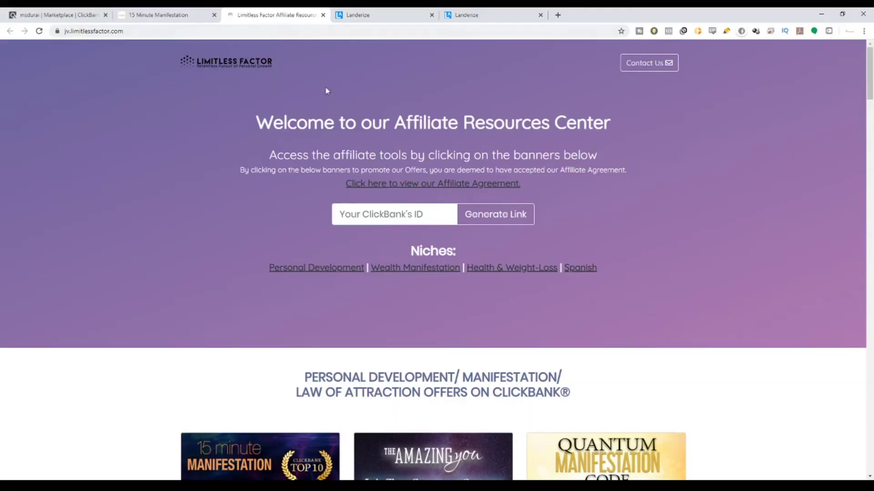
click(92, 10)
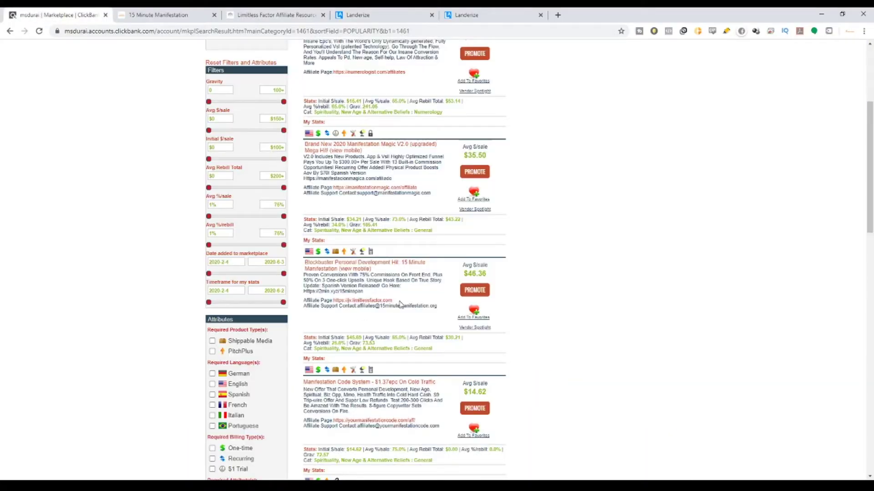
drag(398, 302, 334, 301)
click(280, 14)
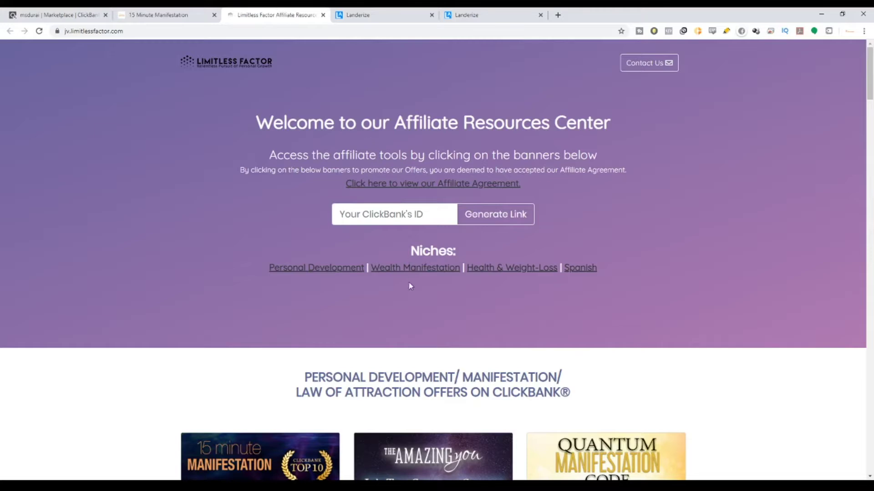
Step: Browse the personal development and wealth manifestation offers on the affiliate resources page, ending back at its beginning
scroll(410, 286, down, 2)
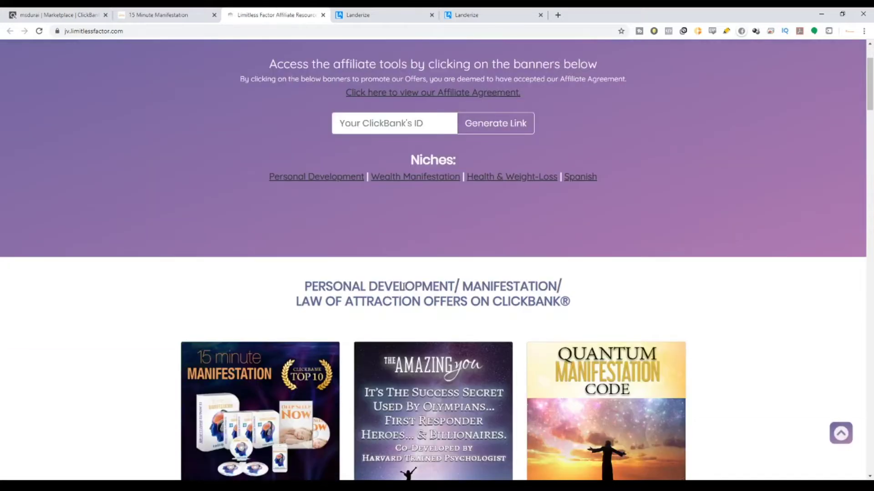
scroll(403, 286, down, 4)
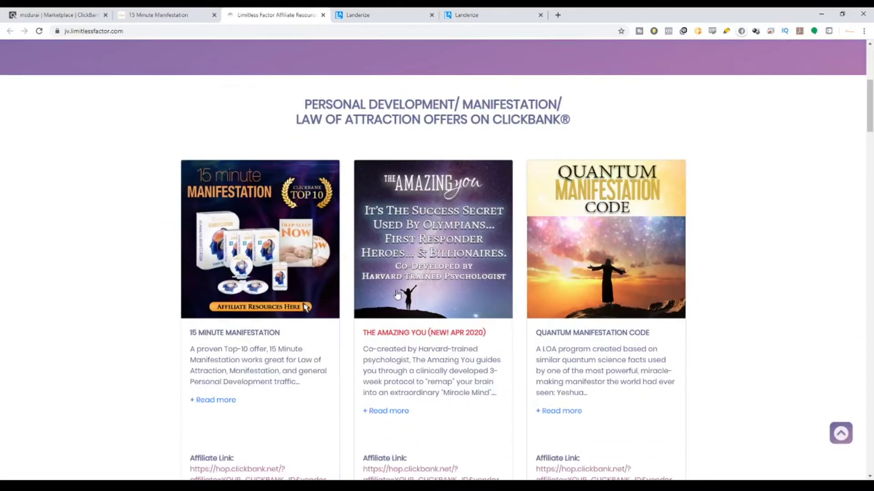
scroll(396, 296, down, 2)
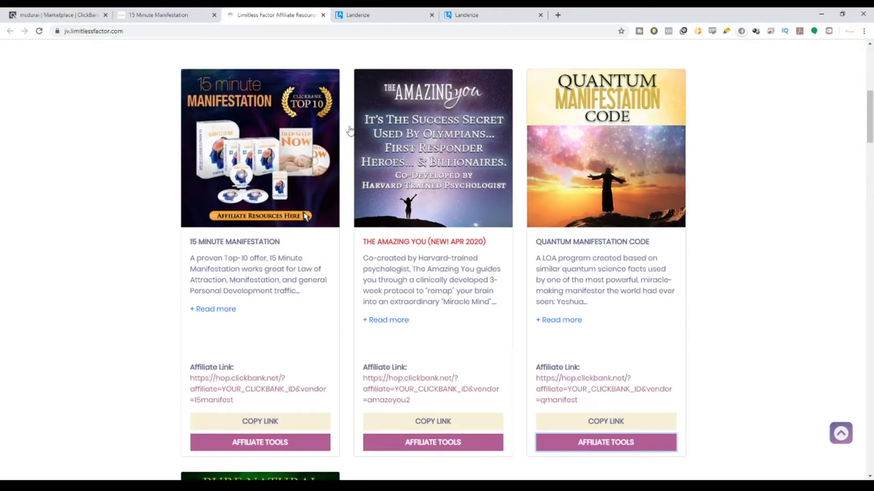
scroll(416, 252, down, 12)
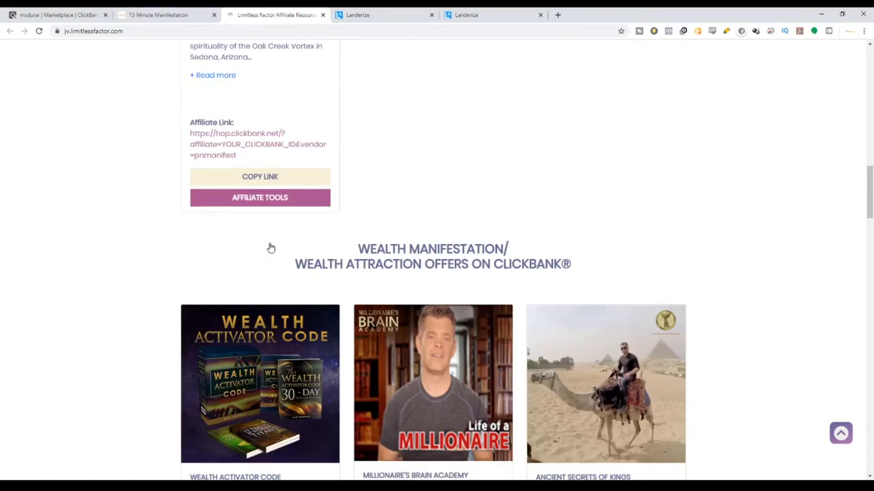
scroll(271, 248, down, 4)
mouse_move(867, 238)
mouse_down()
mouse_move(860, 351)
mouse_move(838, 93)
mouse_up()
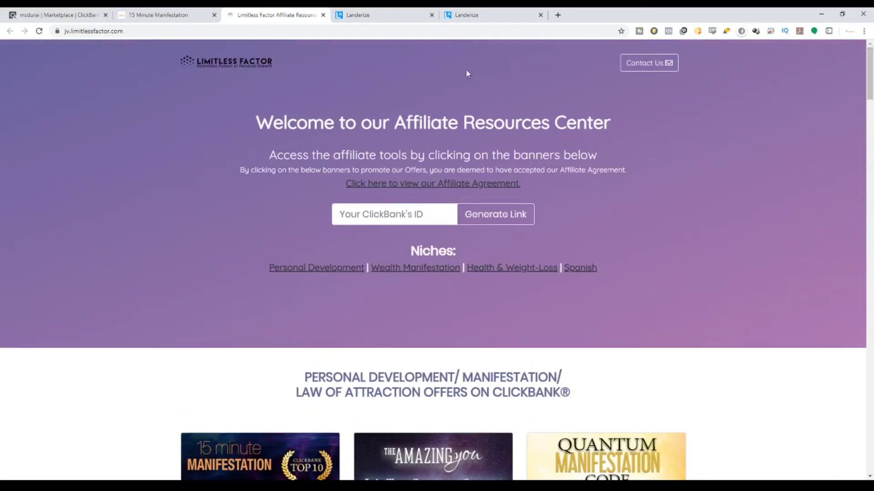
Step: Switch to the Landerize homepage and review its landing page headline, affiliate marketer tagline and Drag & Drop Templates section
click(386, 12)
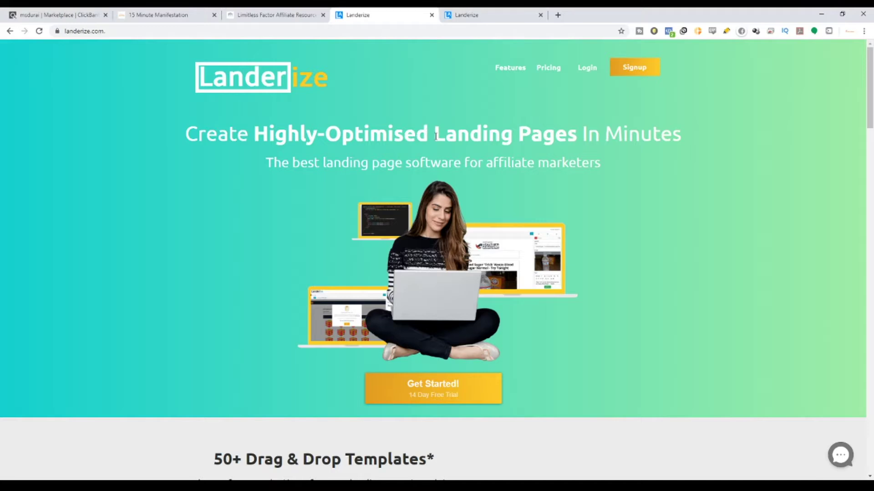
drag(436, 136, 575, 137)
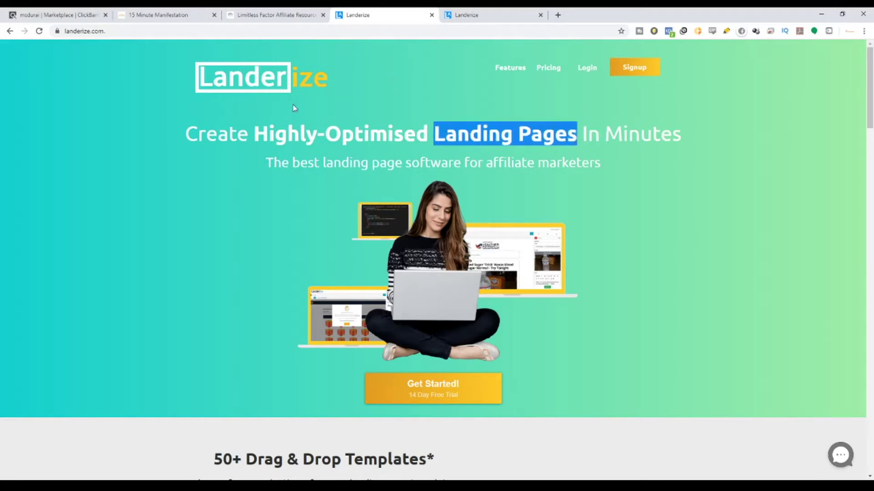
drag(485, 163, 603, 166)
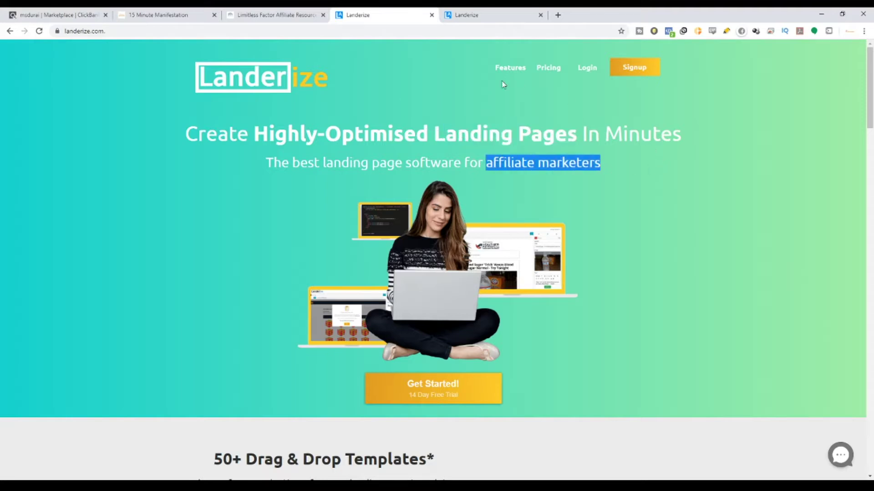
scroll(446, 323, down, 4)
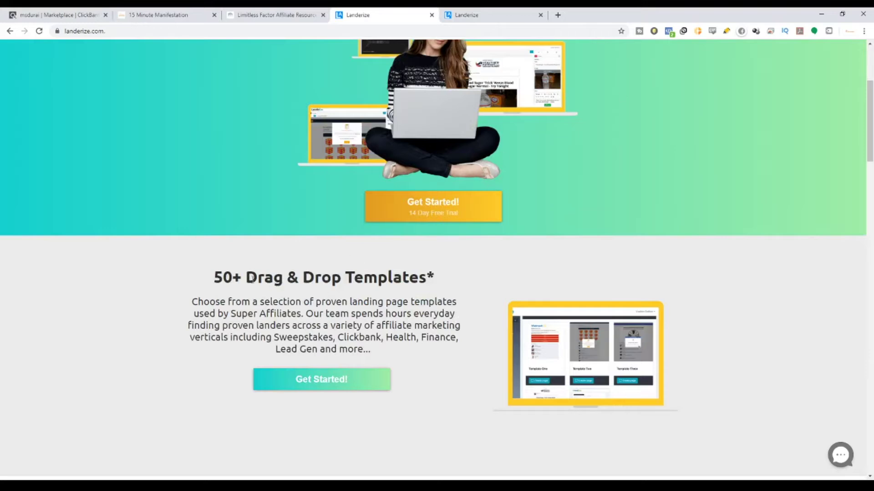
drag(253, 278, 435, 279)
scroll(335, 328, down, 4)
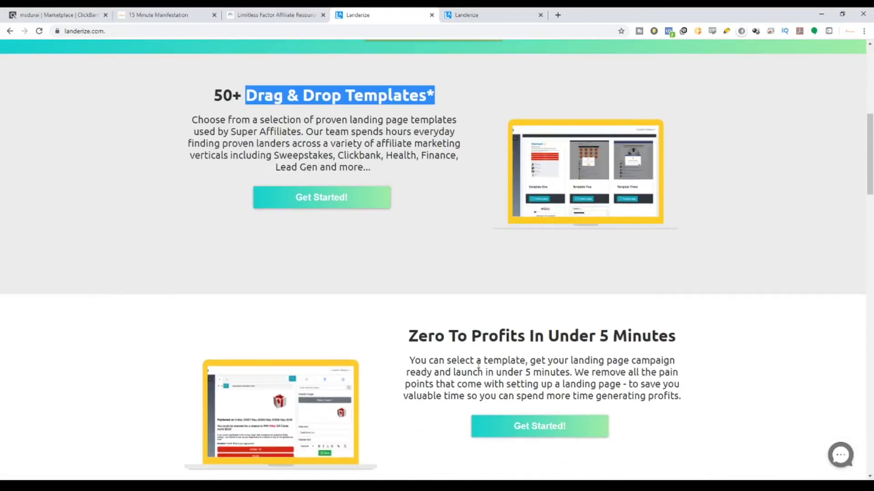
scroll(477, 364, up, 8)
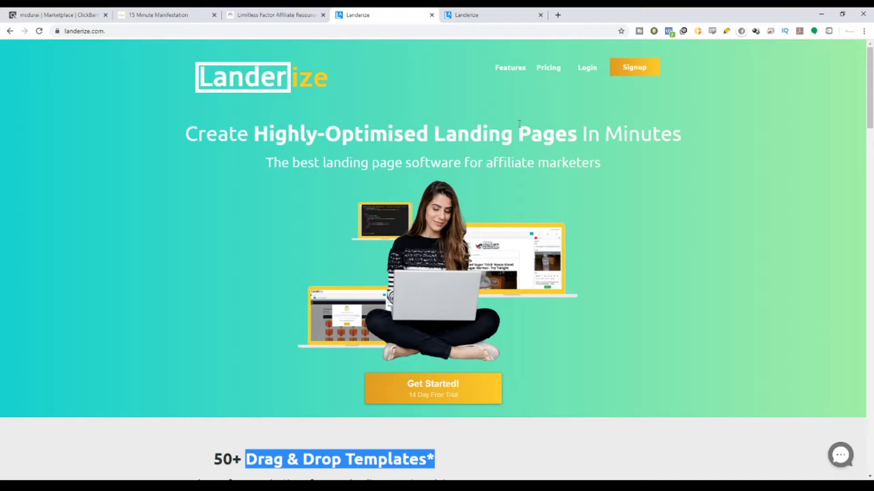
Step: Examine the homepage's affiliate marketers tagline, Landerize logo and 14 Day Free Trial offer
click(655, 166)
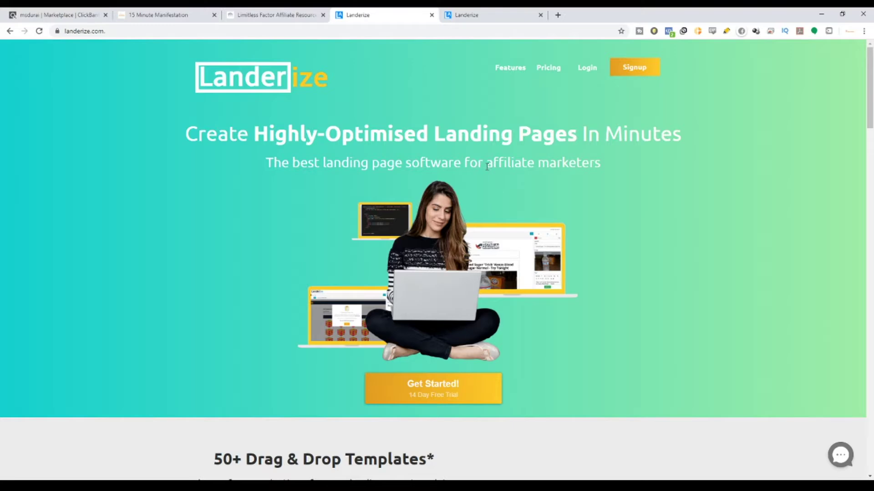
drag(485, 166, 600, 166)
click(615, 195)
drag(174, 78, 290, 84)
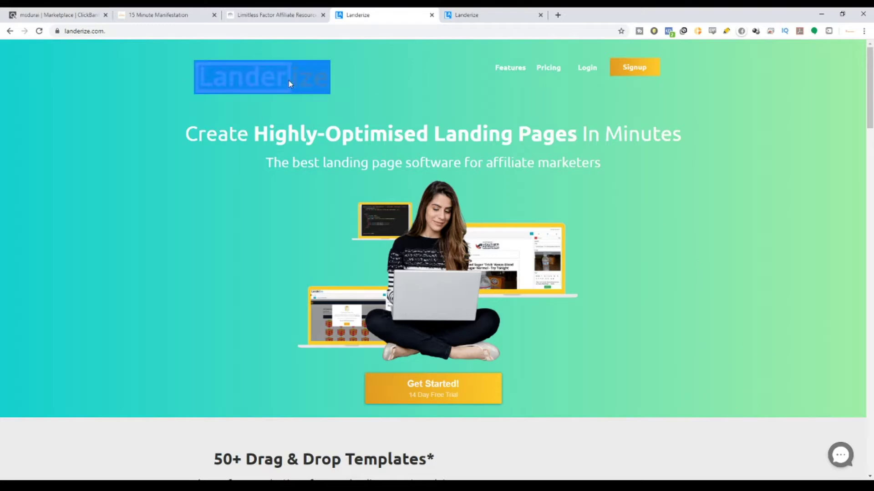
scroll(593, 278, down, 2)
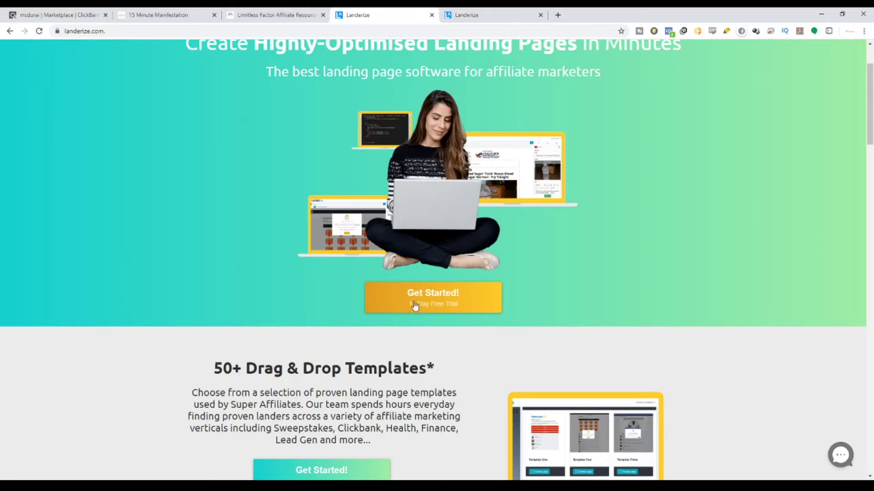
scroll(430, 296, up, 2)
click(444, 114)
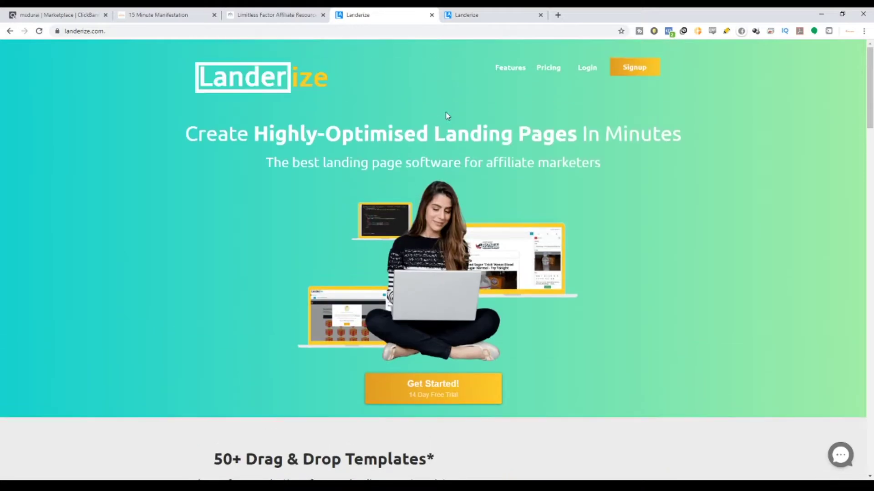
Step: Open the Getting Started guide from the Landerize dashboard and look over the Step 1 introduction to basic features
click(479, 11)
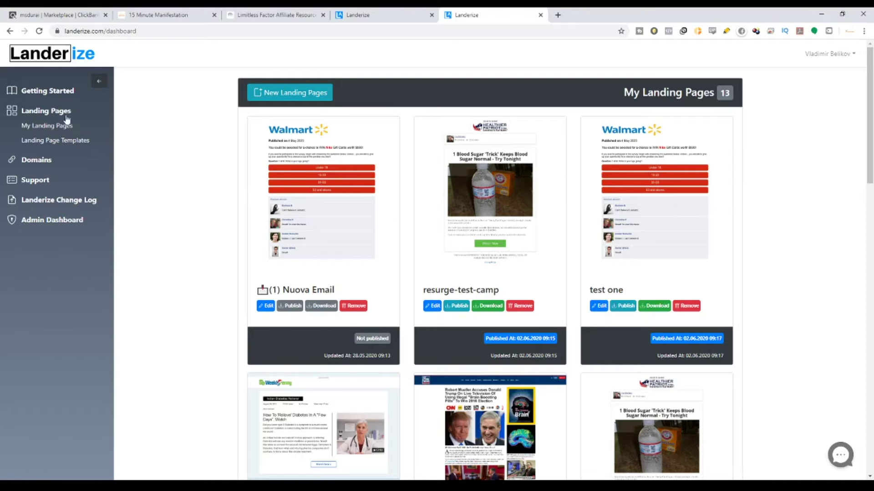
click(66, 91)
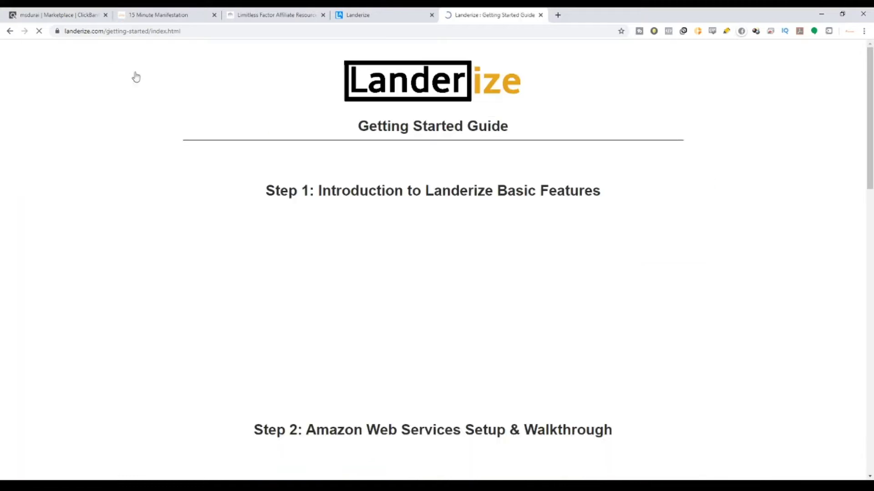
drag(275, 194, 595, 203)
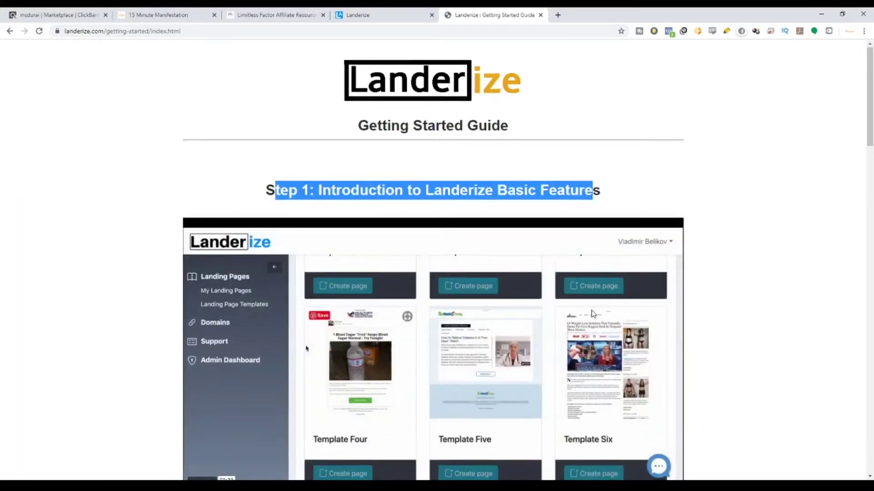
scroll(594, 314, down, 4)
scroll(501, 318, up, 3)
click(405, 323)
scroll(405, 323, down, 4)
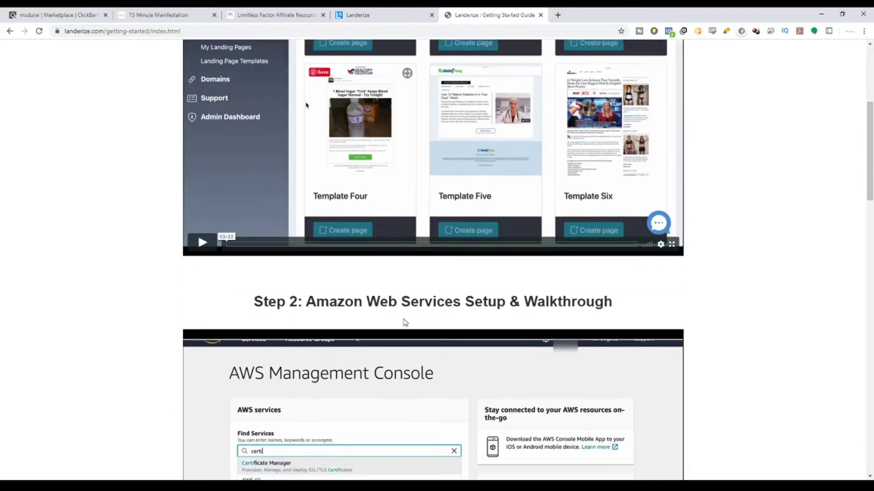
Step: Review Step 2 on Amazon Web Services setup and Step 3 on the connection instructions in the guide
drag(288, 271, 612, 287)
scroll(352, 325, down, 8)
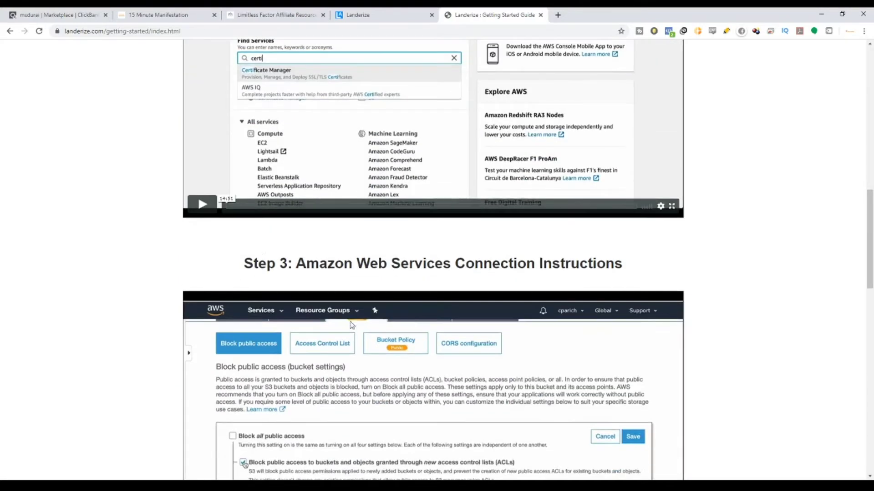
drag(242, 267, 638, 269)
scroll(551, 301, down, 1)
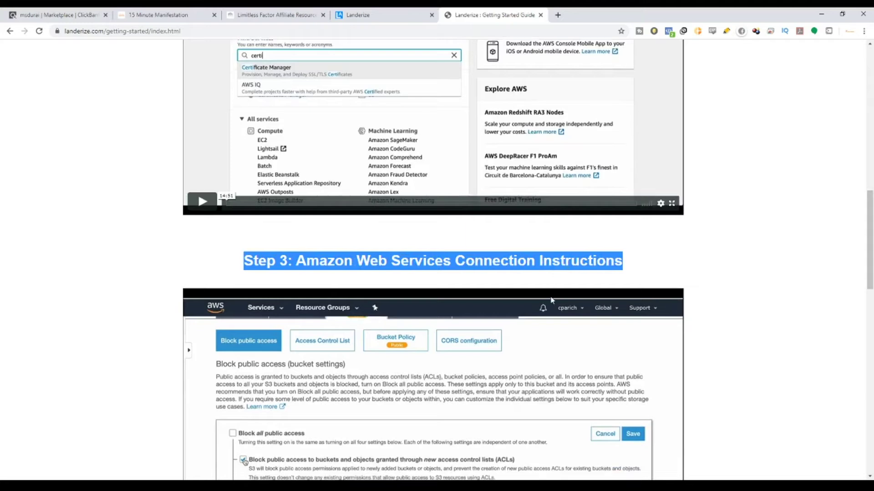
Step: Review Step 4 on the Landerize Support Team and Step 5 on scheduling an onboarding call
scroll(551, 300, down, 10)
drag(375, 119, 534, 138)
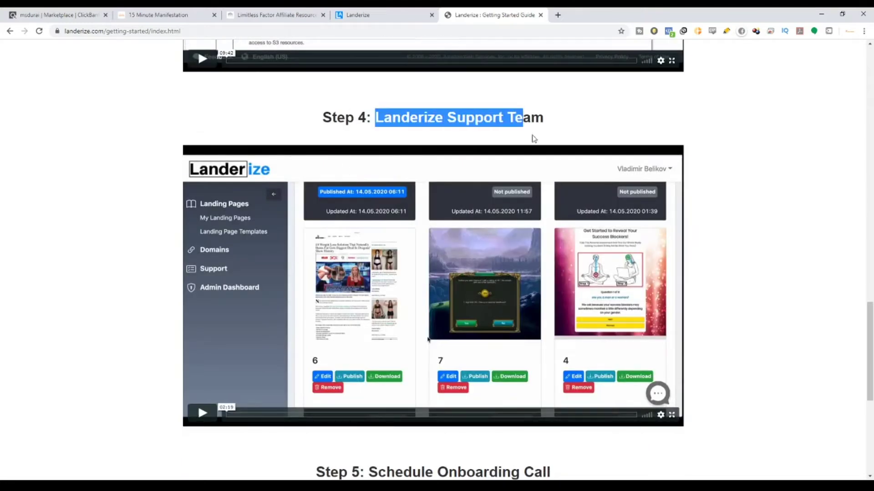
scroll(533, 139, down, 1)
click(362, 95)
drag(392, 71, 561, 89)
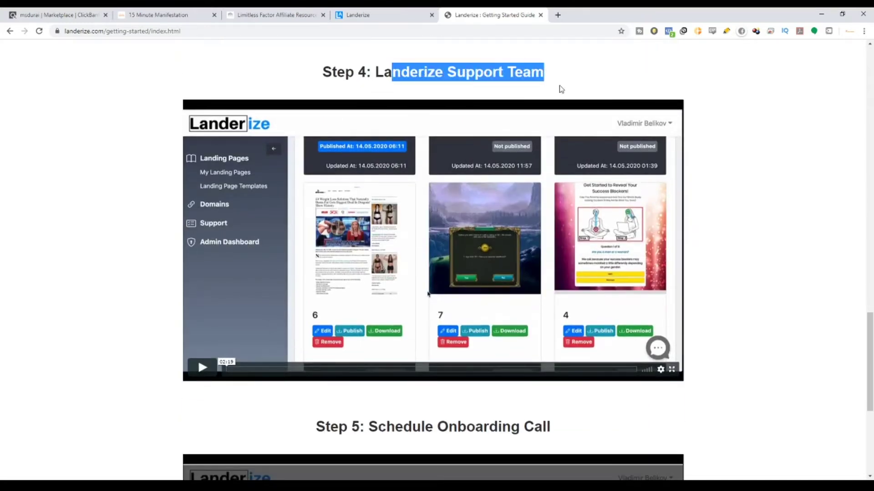
scroll(561, 90, down, 5)
drag(395, 198, 580, 206)
scroll(548, 253, up, 5)
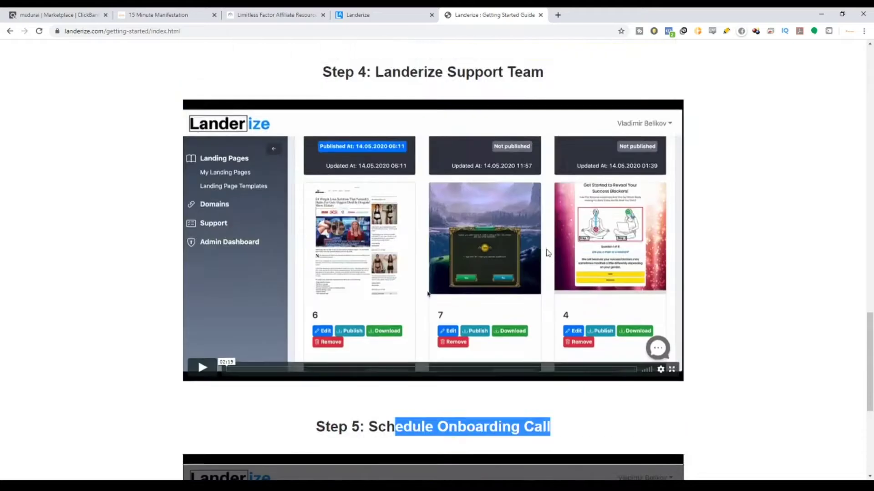
Step: Return to the guide's two Amazon Web Services steps and reread their setup and connection headings
scroll(548, 253, up, 17)
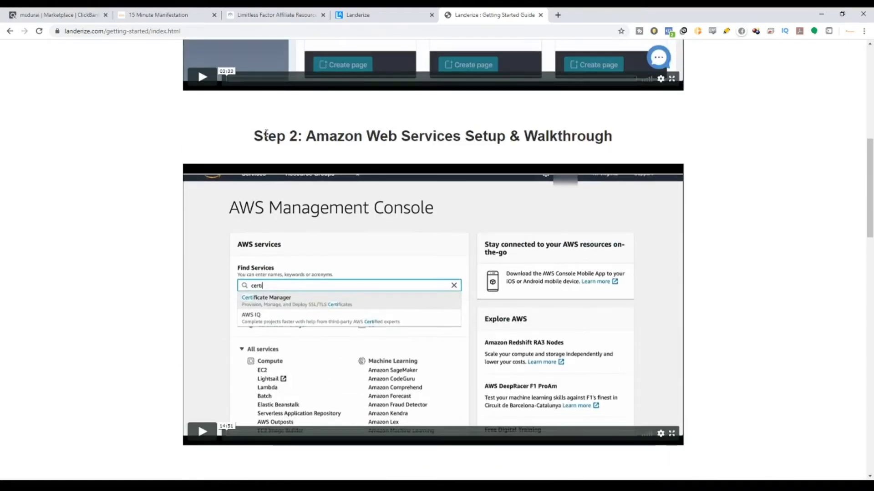
drag(265, 135, 635, 142)
scroll(483, 295, down, 3)
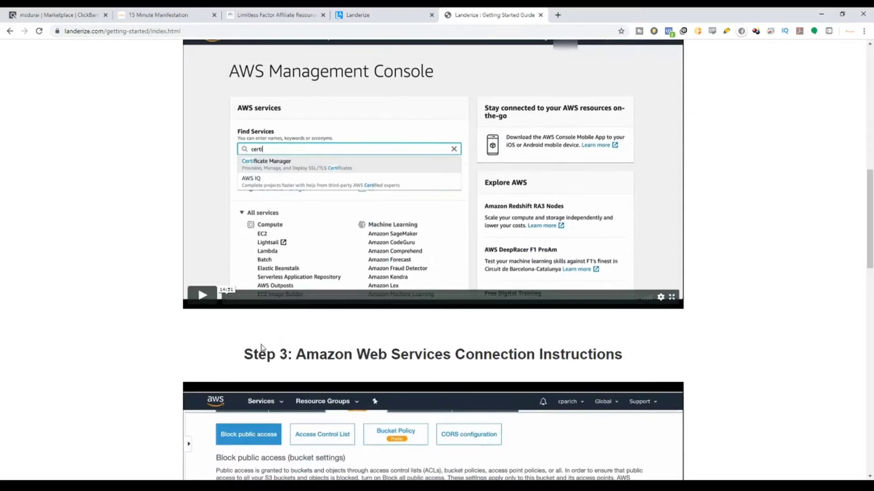
drag(249, 352, 653, 348)
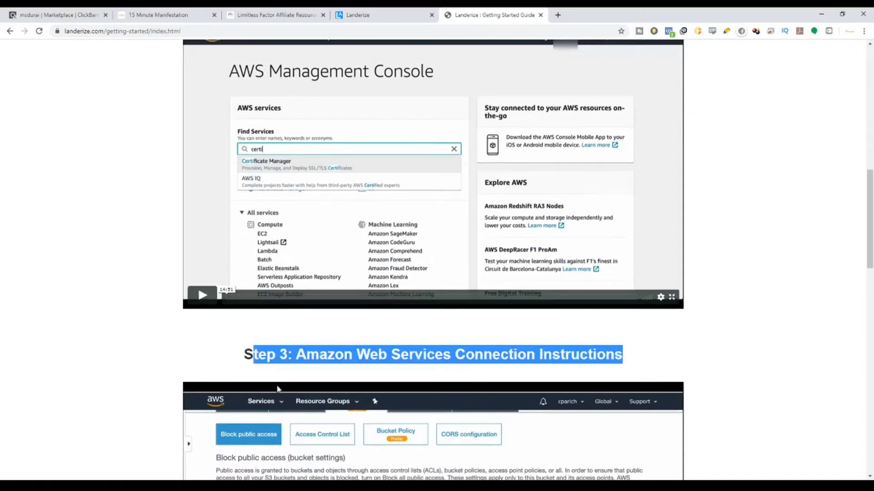
scroll(682, 271, up, 9)
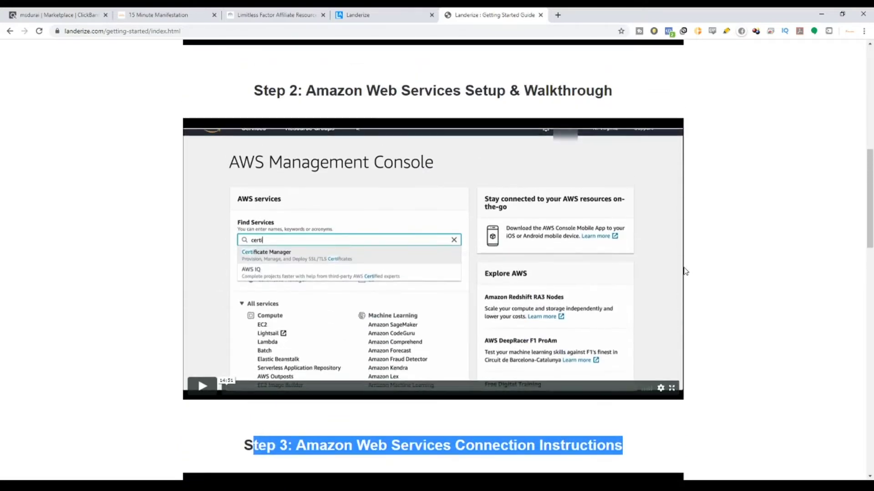
Step: Look over the guide again from the Step 1 introduction to the Step 3 Amazon Web Services connection instructions
scroll(491, 97, up, 2)
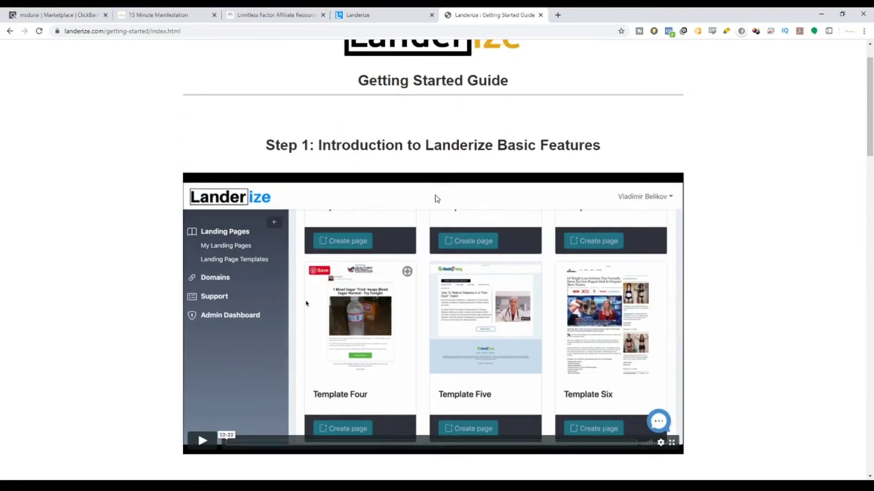
scroll(436, 199, down, 10)
drag(254, 415, 622, 416)
scroll(622, 415, down, 4)
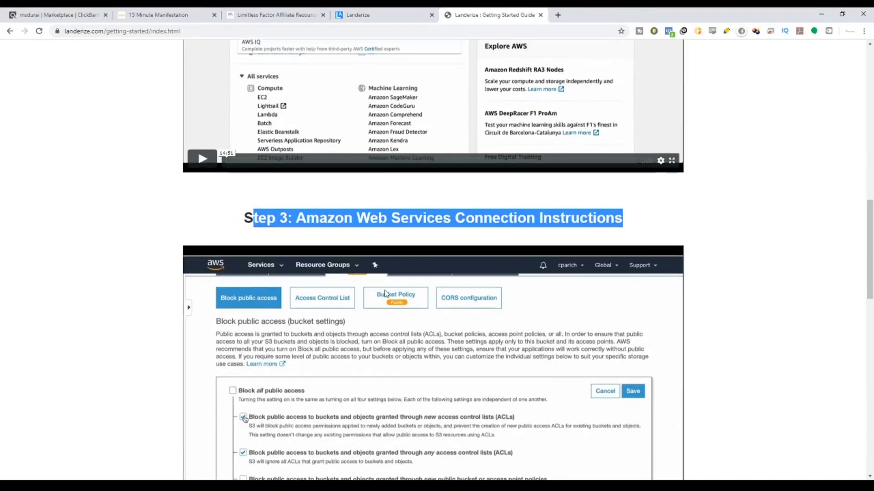
Step: Return to the Landerize dashboard and open the available templates for a new landing page
click(8, 33)
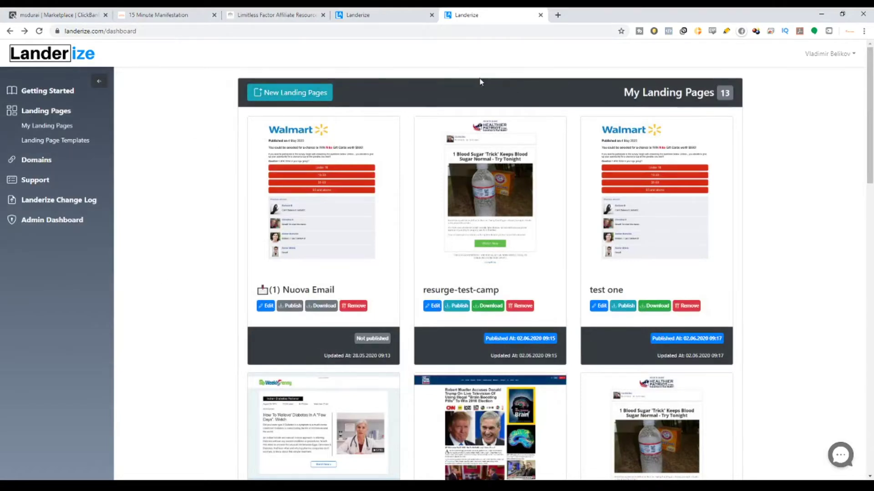
click(288, 95)
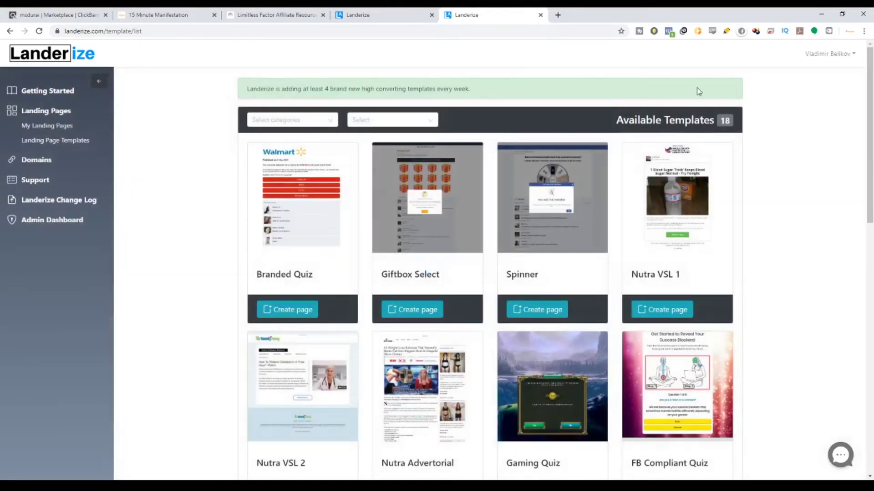
drag(619, 114, 724, 131)
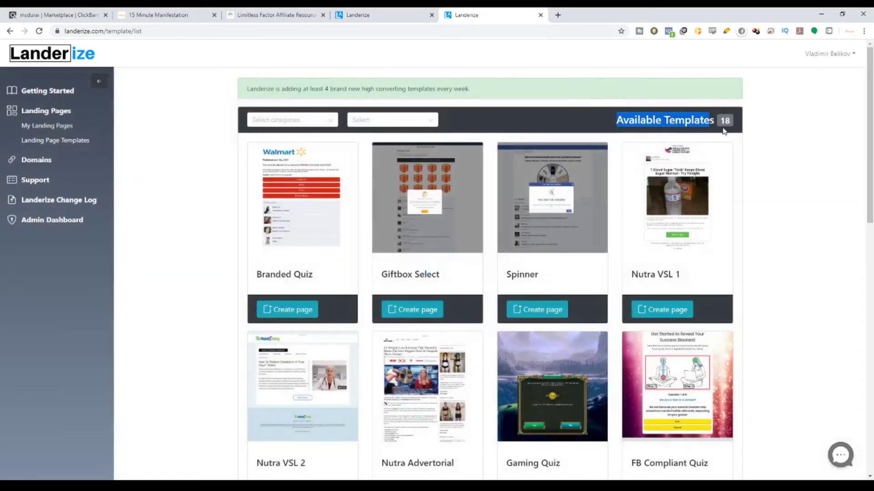
click(726, 120)
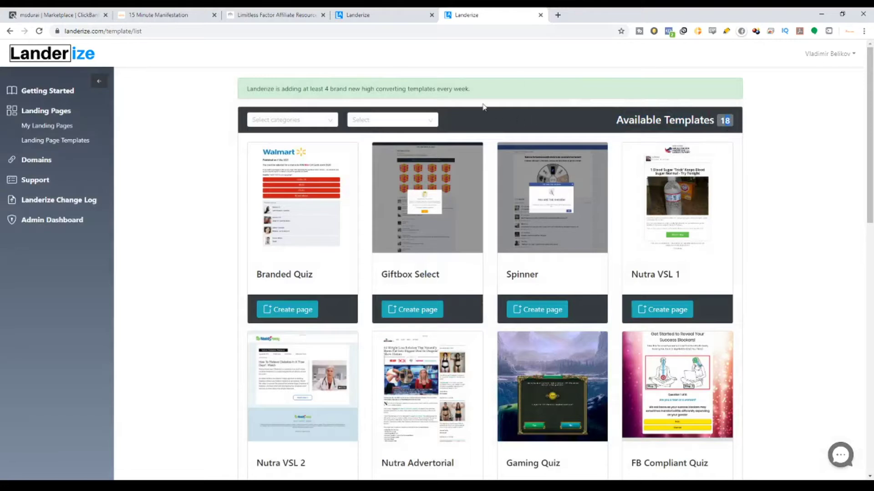
Step: Examine the first templates in the gallery, including Branded Quiz, Giftbox Select, Spinner, Nutra VSL 1 and FB Compliant Quiz
drag(270, 274, 505, 272)
click(551, 277)
scroll(267, 181, down, 2)
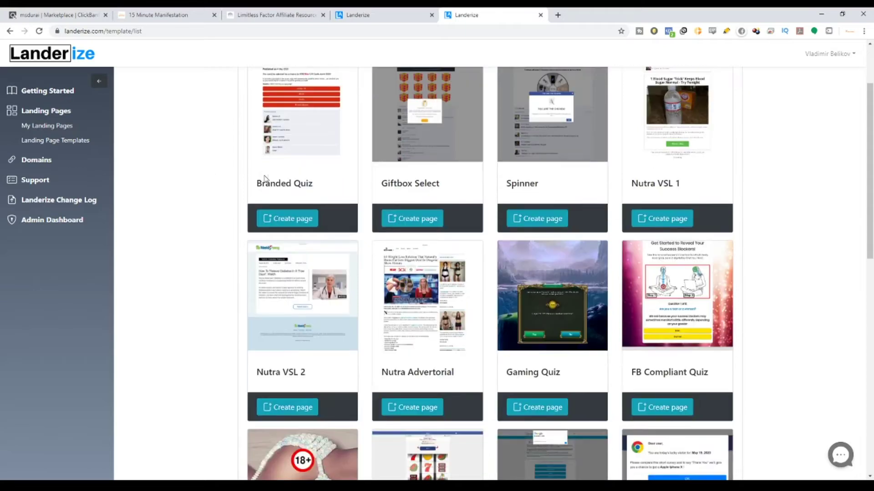
scroll(267, 182, up, 2)
drag(256, 274, 328, 280)
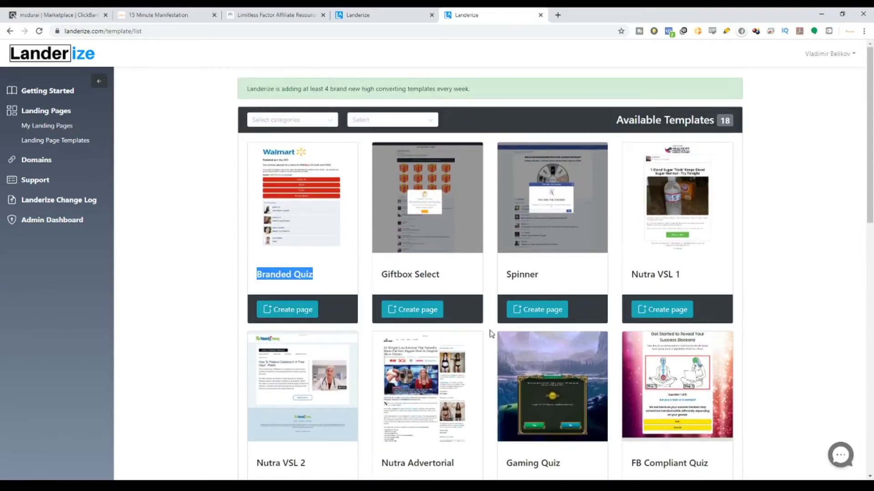
scroll(490, 334, down, 2)
drag(643, 183, 686, 190)
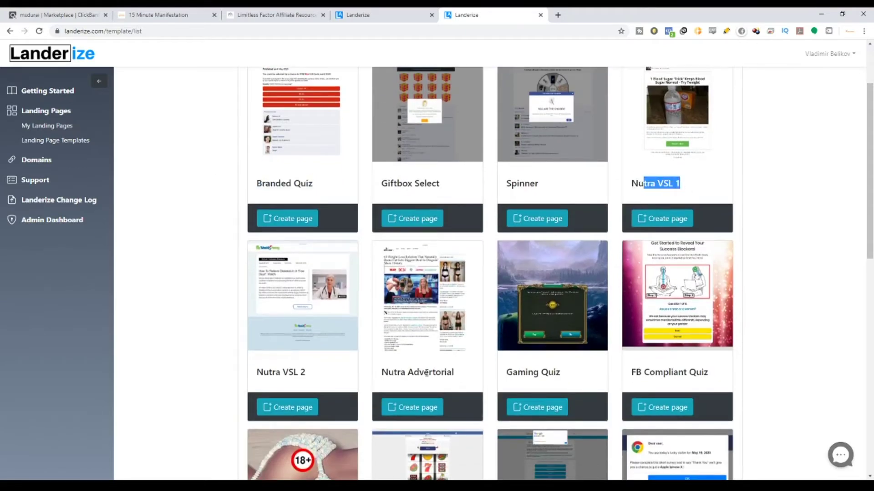
scroll(420, 379, down, 2)
drag(643, 283, 715, 283)
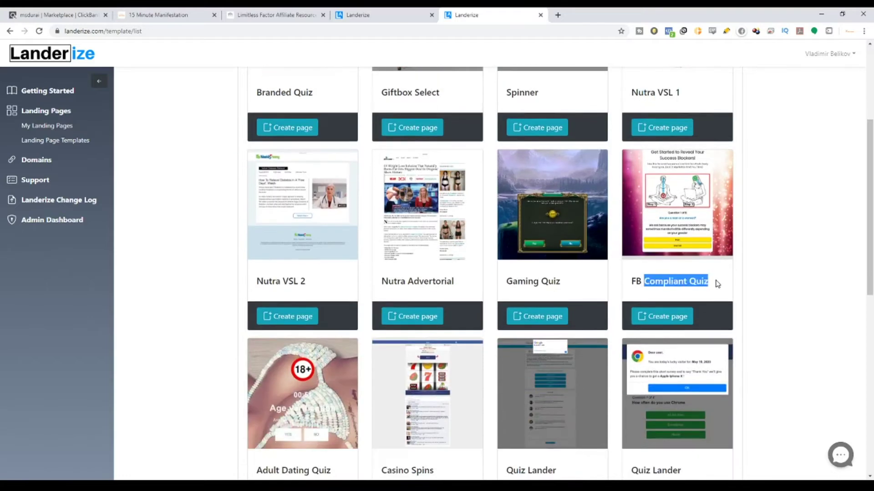
Step: Review the remaining templates from Adult Dating Quiz to CC Trial Advertorial, then go through the whole gallery once more
scroll(621, 328, down, 3)
scroll(621, 328, down, 4)
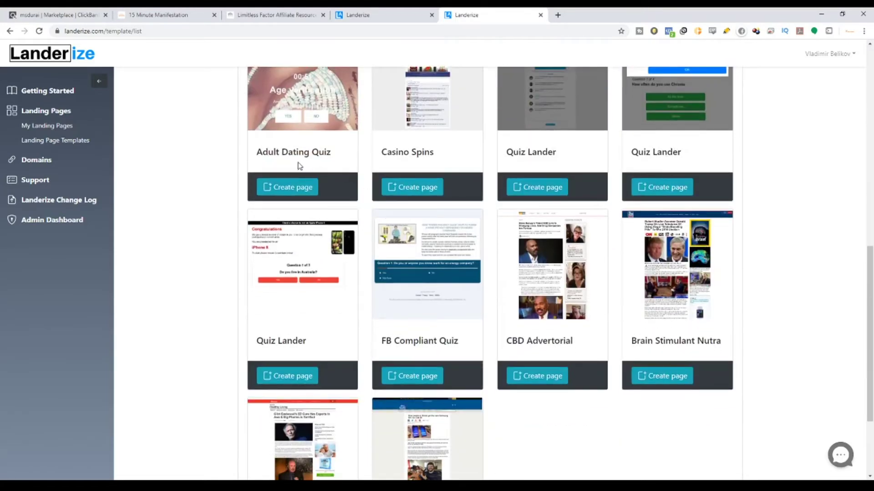
drag(277, 152, 373, 162)
scroll(619, 200, down, 2)
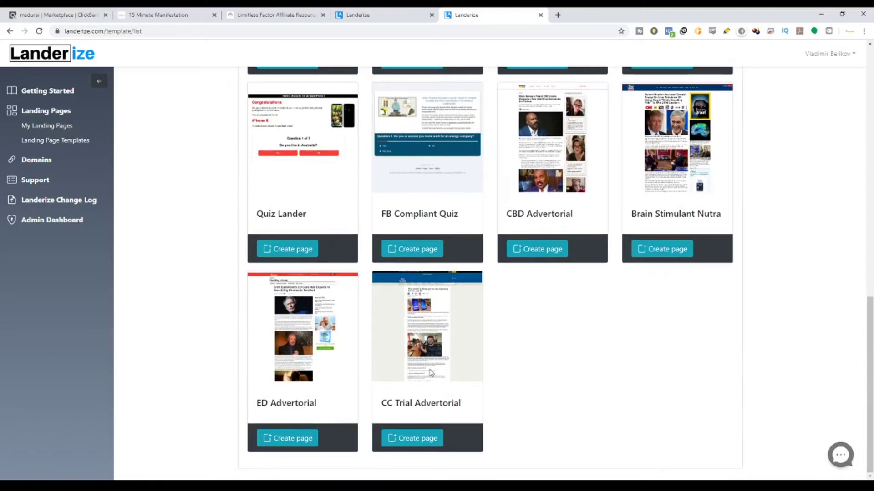
scroll(533, 409, up, 9)
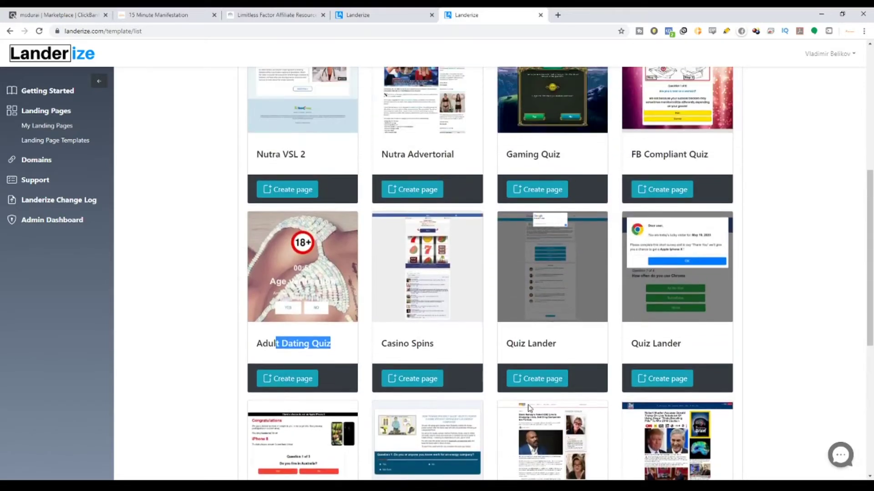
scroll(368, 245, up, 3)
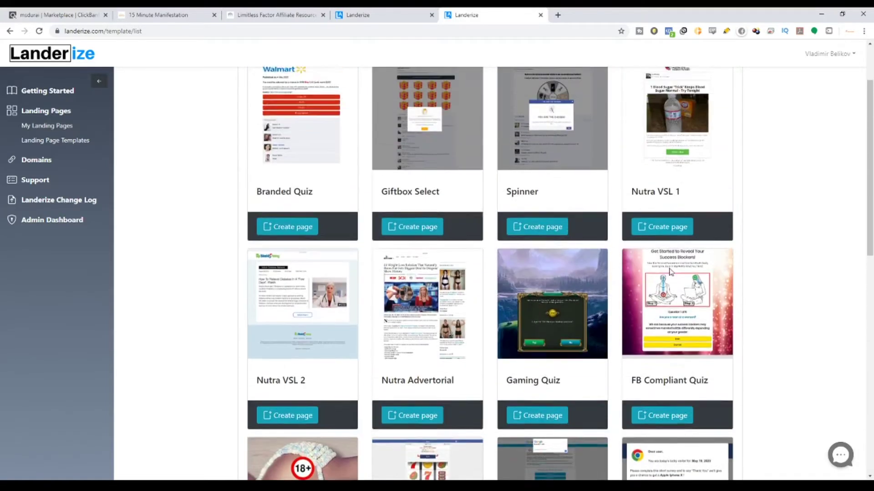
scroll(634, 273, down, 2)
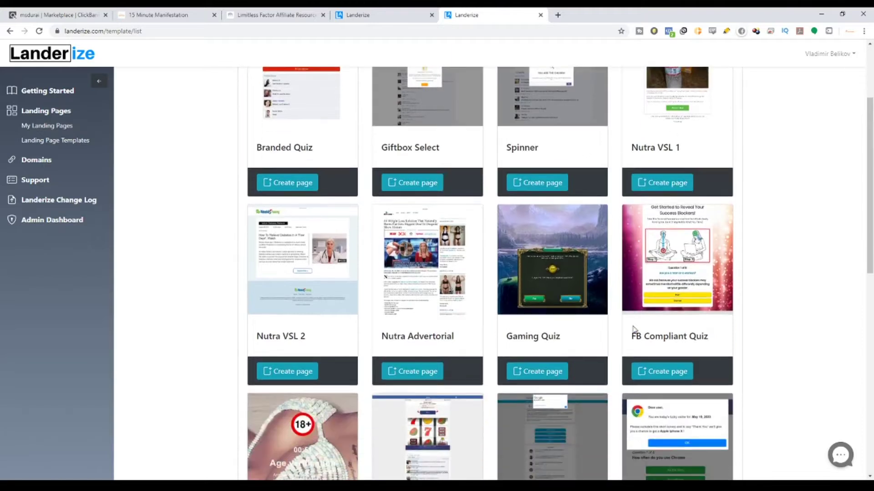
scroll(634, 330, down, 3)
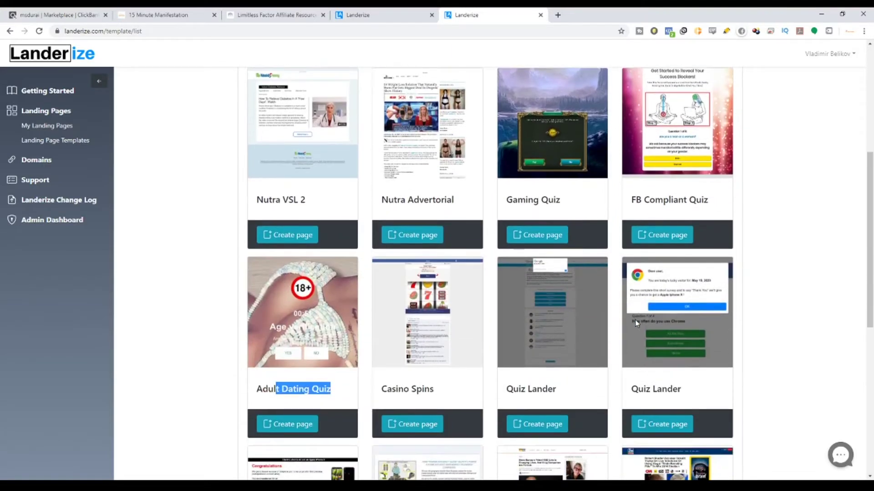
scroll(733, 313, down, 2)
scroll(733, 313, up, 4)
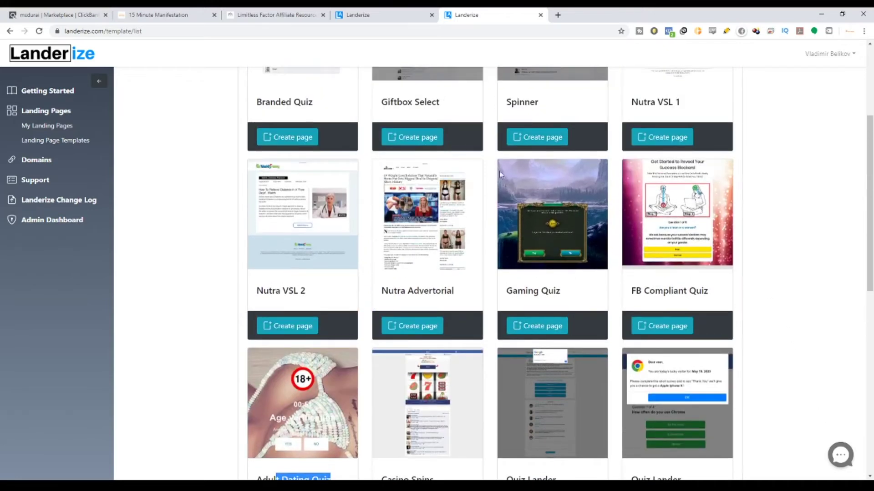
scroll(500, 175, up, 3)
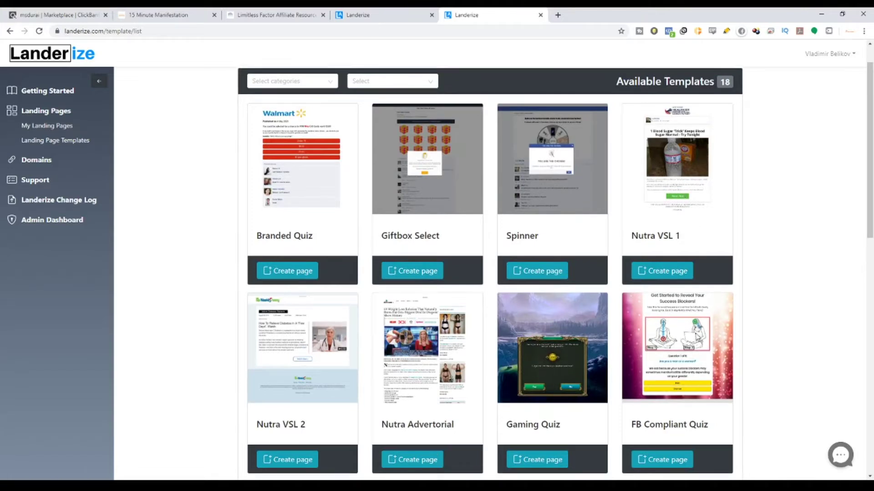
scroll(681, 199, down, 9)
scroll(691, 335, up, 9)
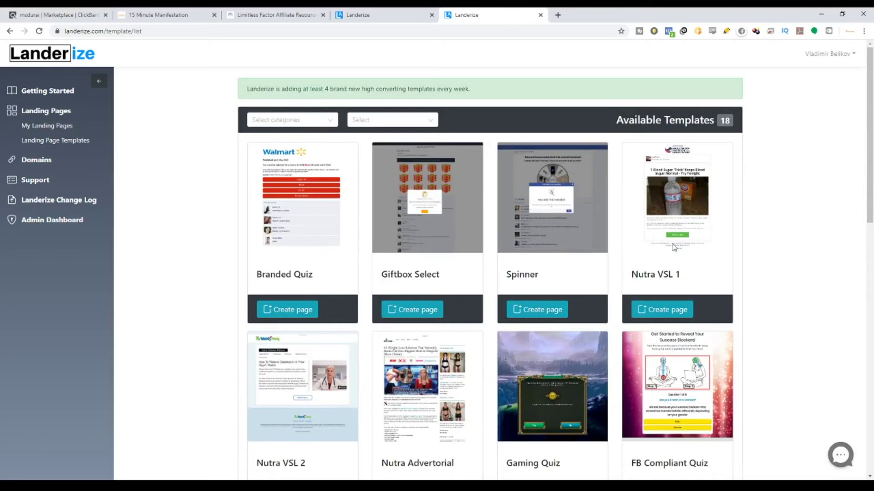
Step: Create a landing page from the Nutra VSL 1 template and name it 15 Minutes Manifestation
click(675, 308)
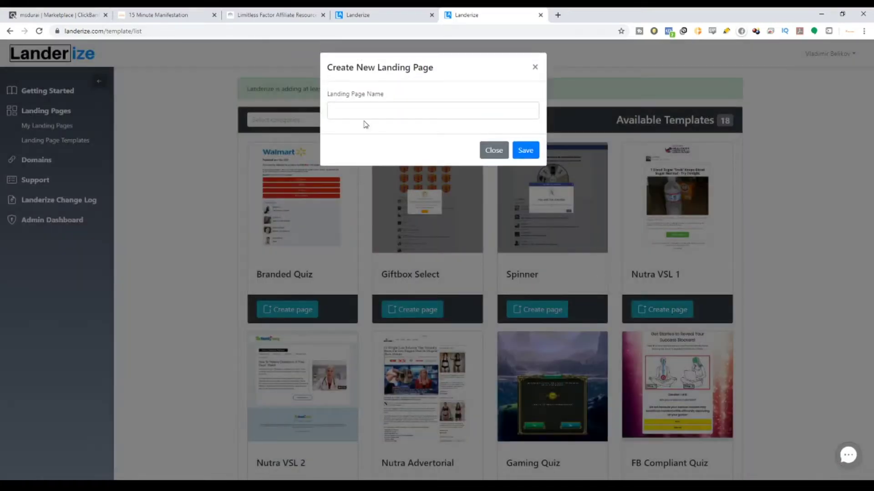
click(364, 111)
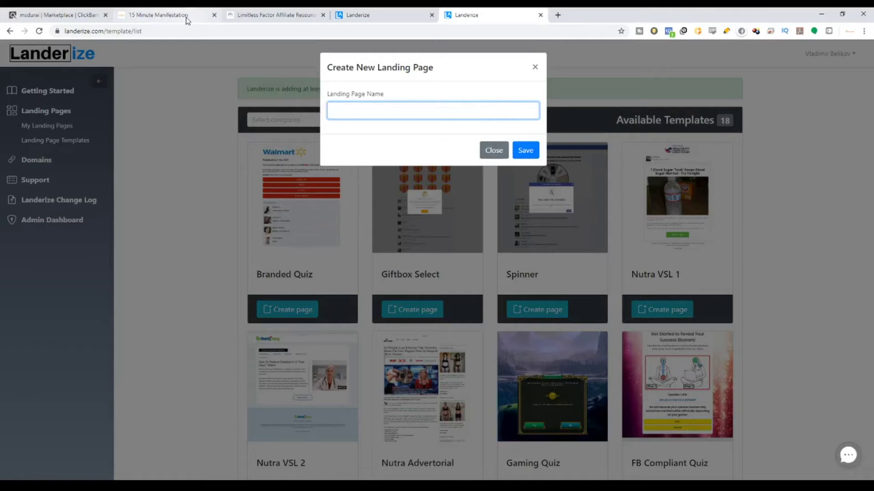
click(138, 15)
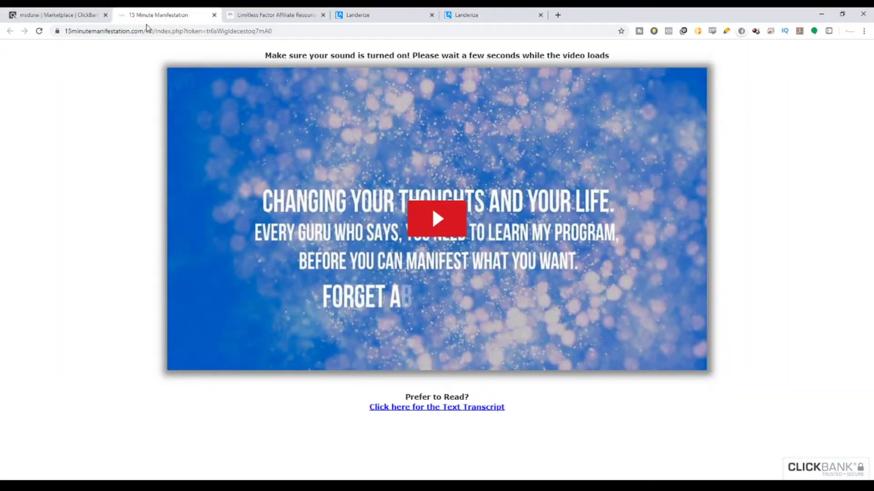
click(471, 15)
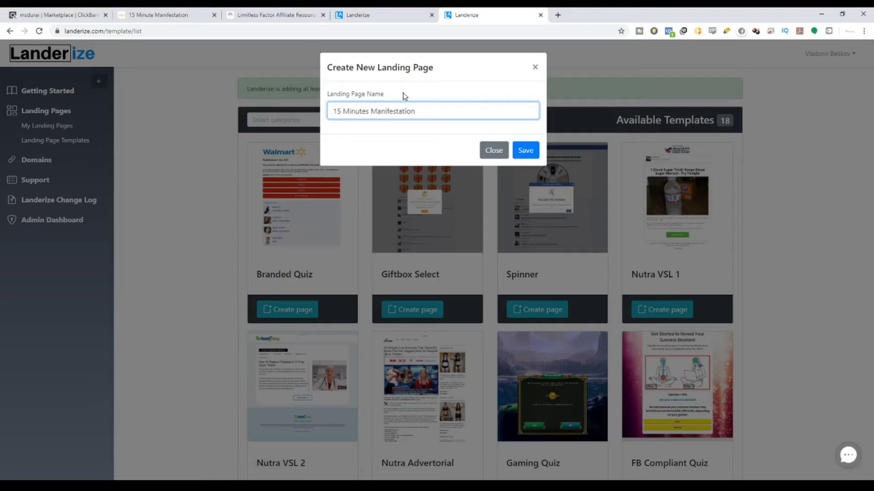
click(521, 153)
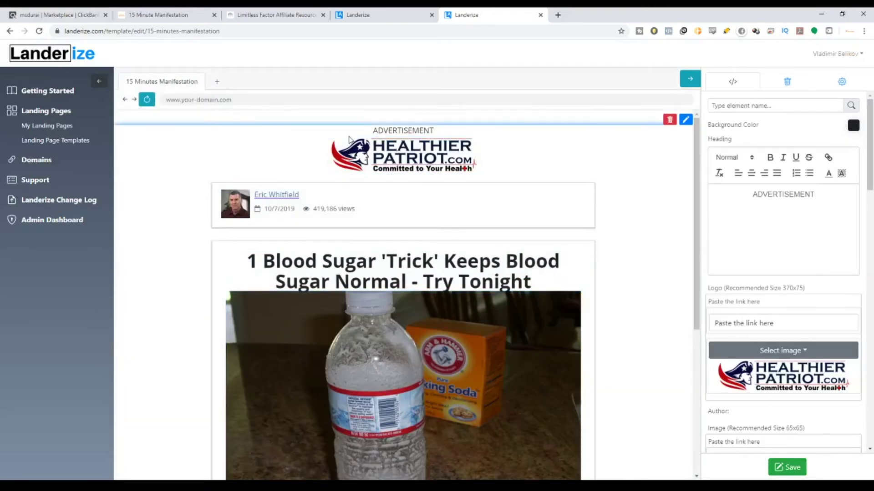
Step: Duplicate the ADVERTISEMENT heading above the logo as a new element named Heading2 and try moving the copy
scroll(474, 246, down, 5)
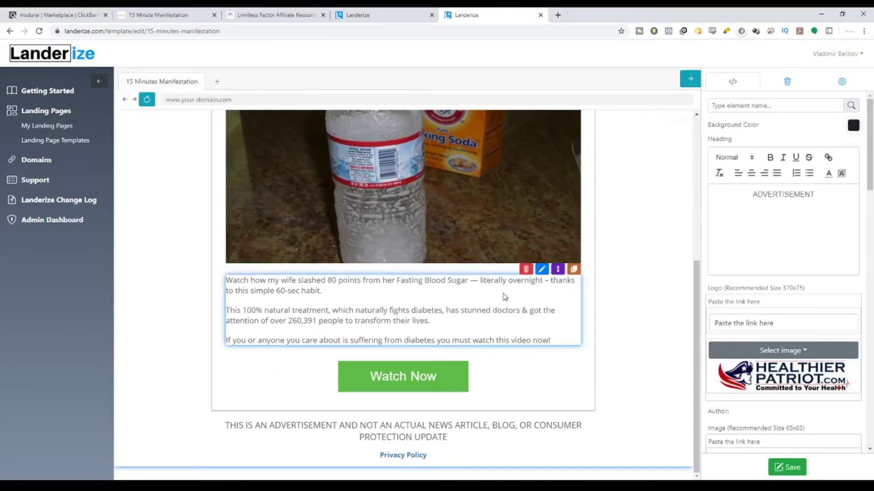
scroll(503, 294, up, 5)
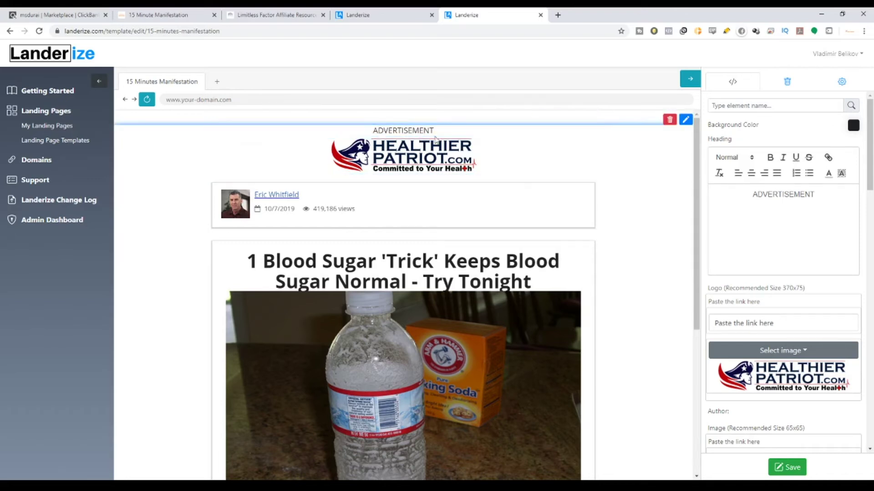
drag(375, 132, 439, 134)
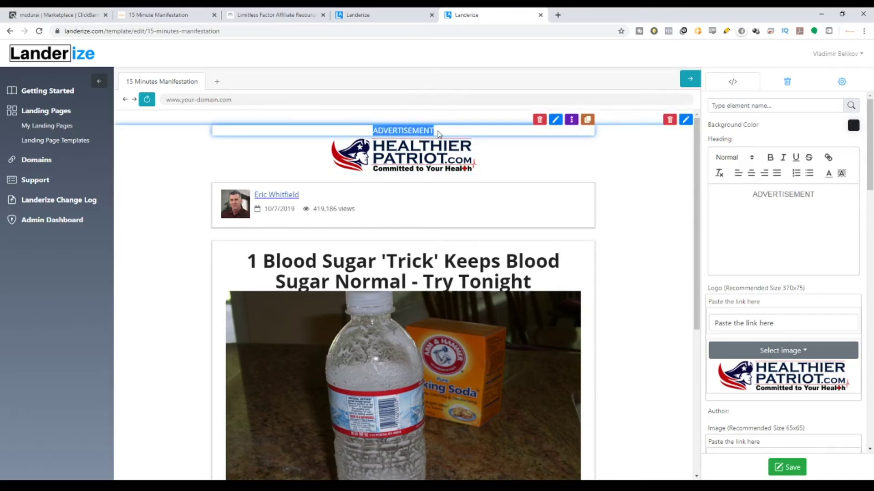
click(587, 121)
click(392, 104)
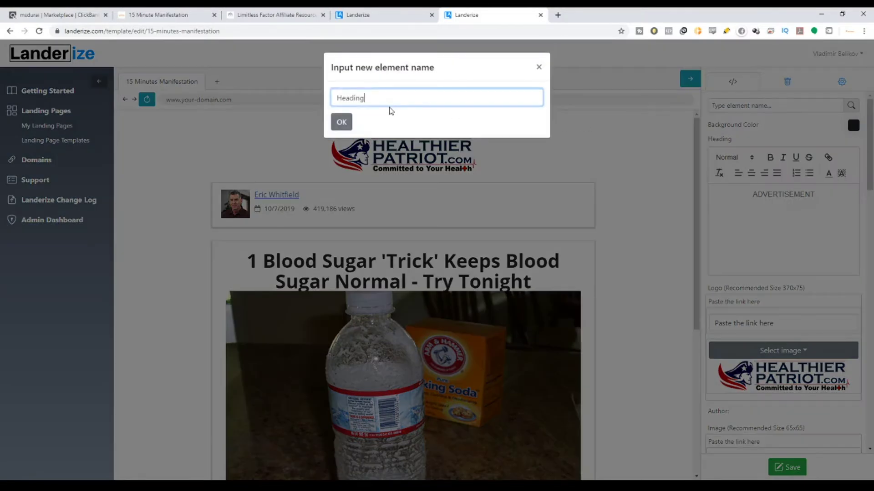
text(2)
click(342, 122)
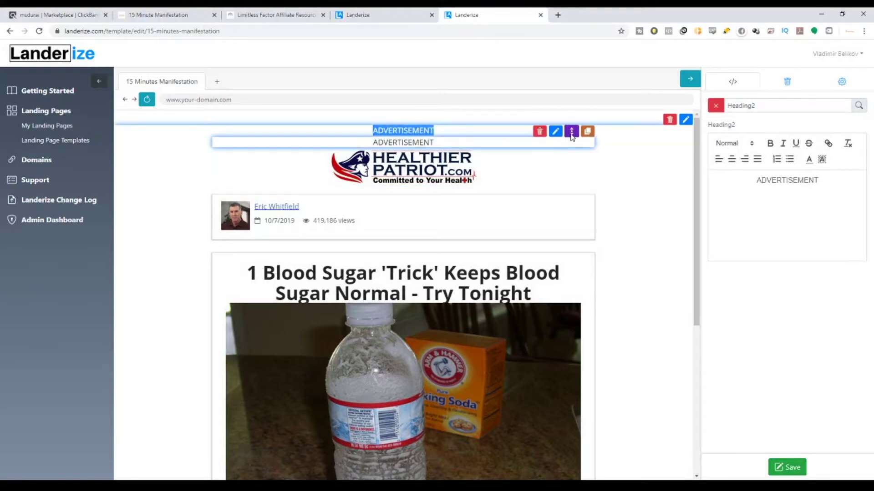
drag(571, 133, 516, 144)
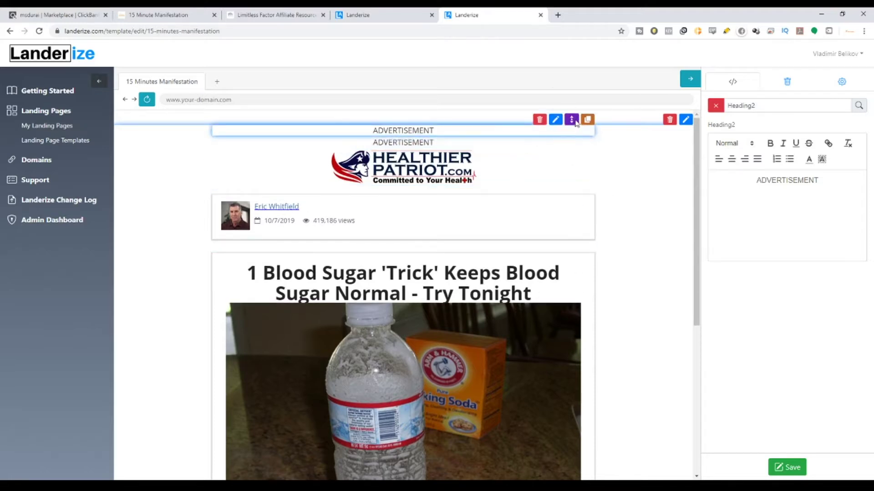
Step: Shorten the text of Heading2 to "A" and delete that duplicated heading from the page
mouse_move(555, 137)
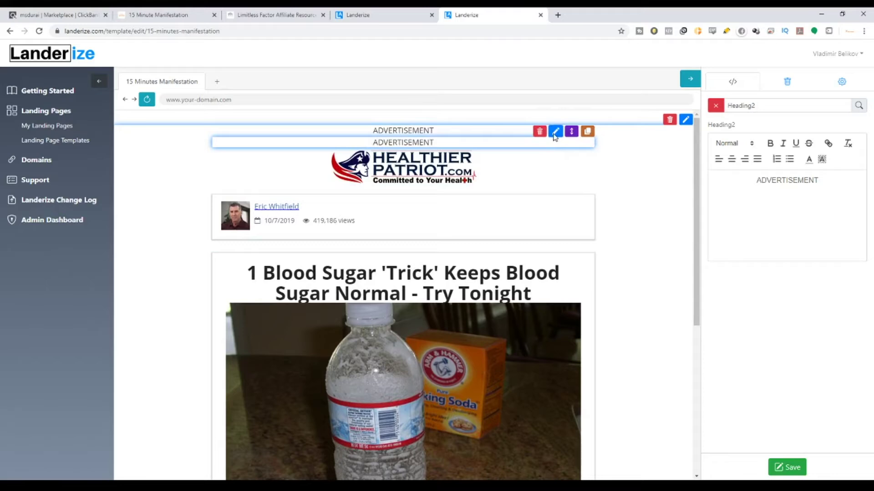
drag(833, 182, 782, 183)
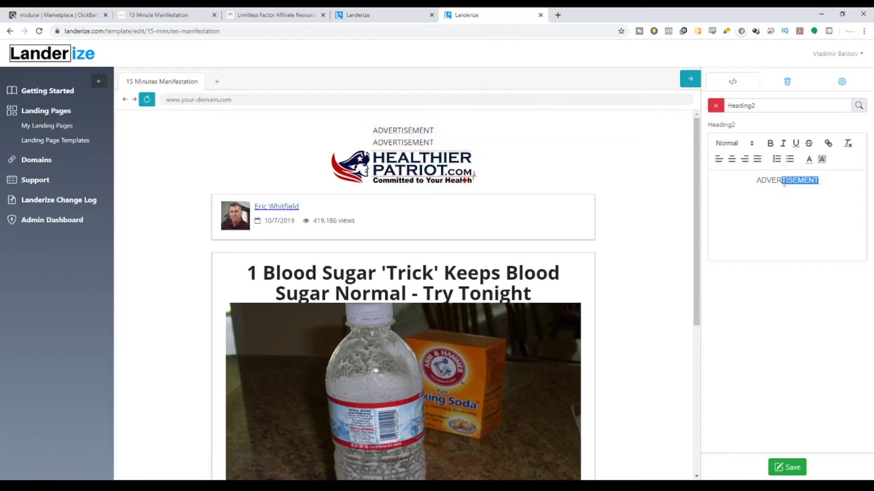
key(BackSpace)
key(BackSpace)
key(BackSpace)
key(BackSpace)
key(BackSpace)
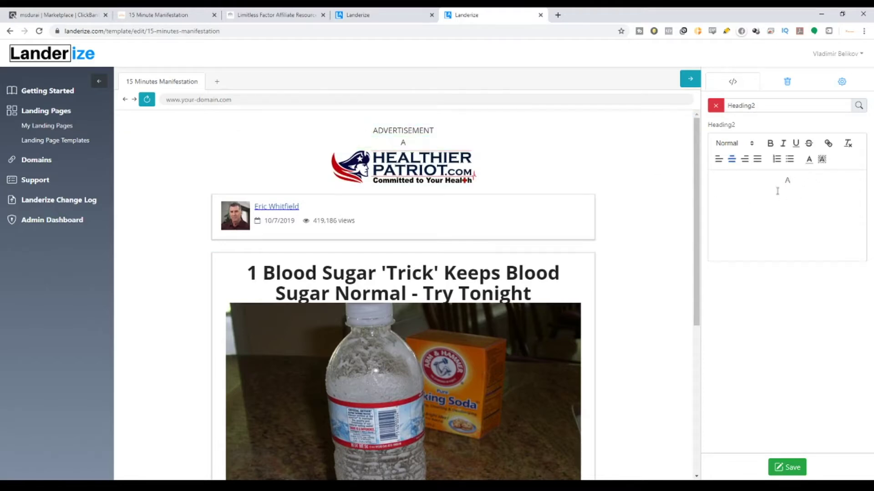
mouse_move(540, 145)
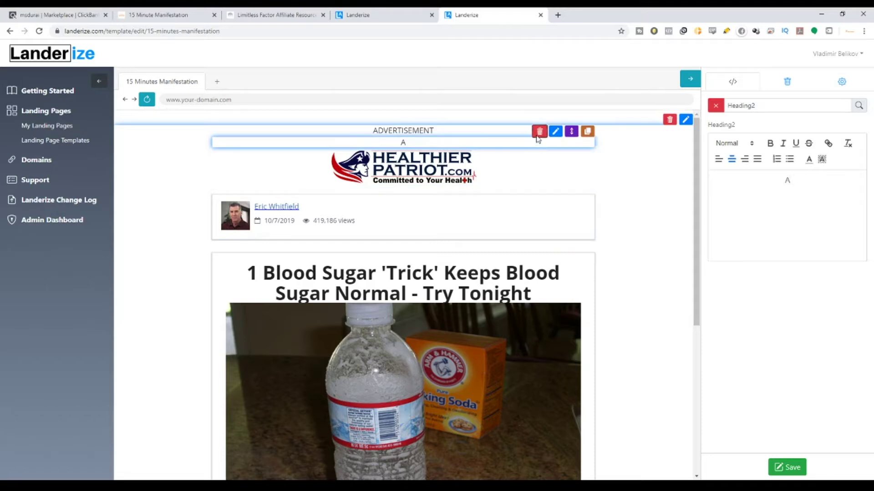
click(539, 133)
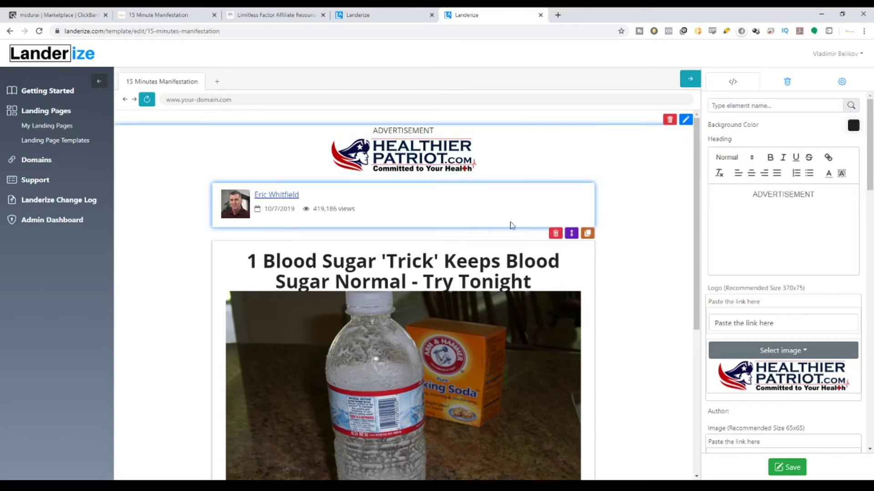
Step: Format the ADVERTISEMENT heading above the logo as Heading 5 with italic and underlined text
scroll(488, 309, down, 5)
scroll(487, 309, up, 5)
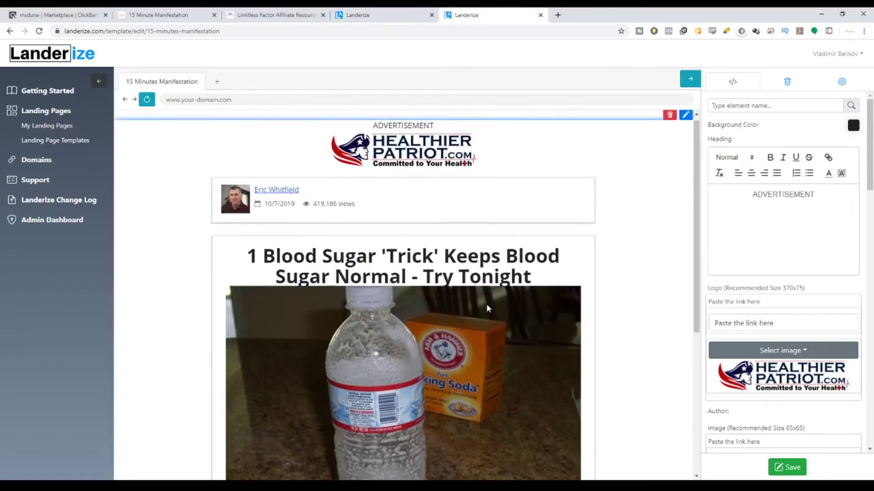
mouse_move(562, 163)
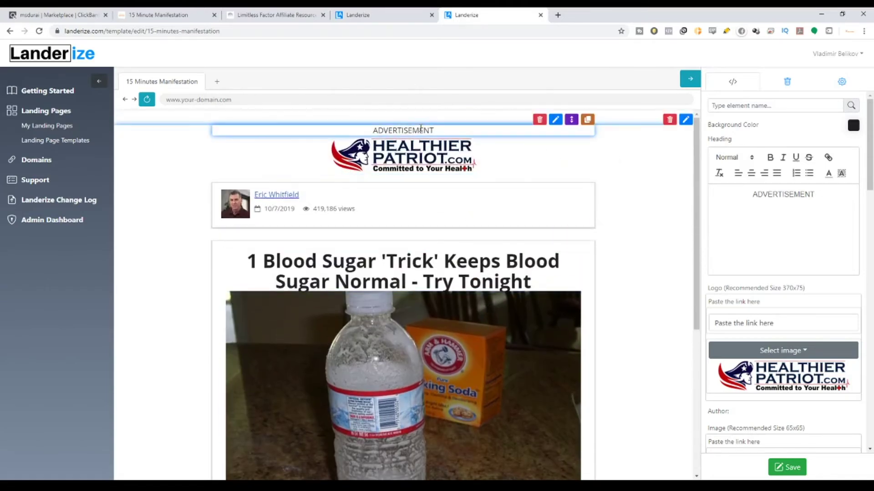
drag(367, 133, 446, 133)
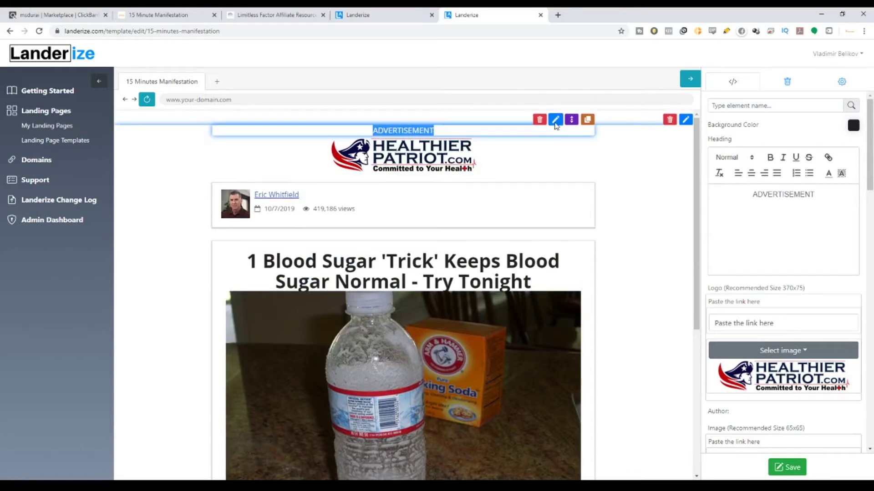
click(555, 132)
drag(832, 183, 758, 187)
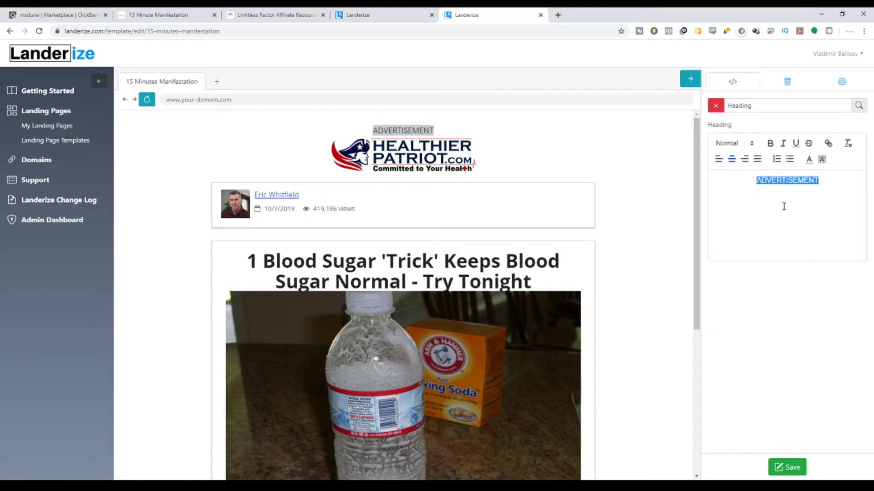
click(746, 145)
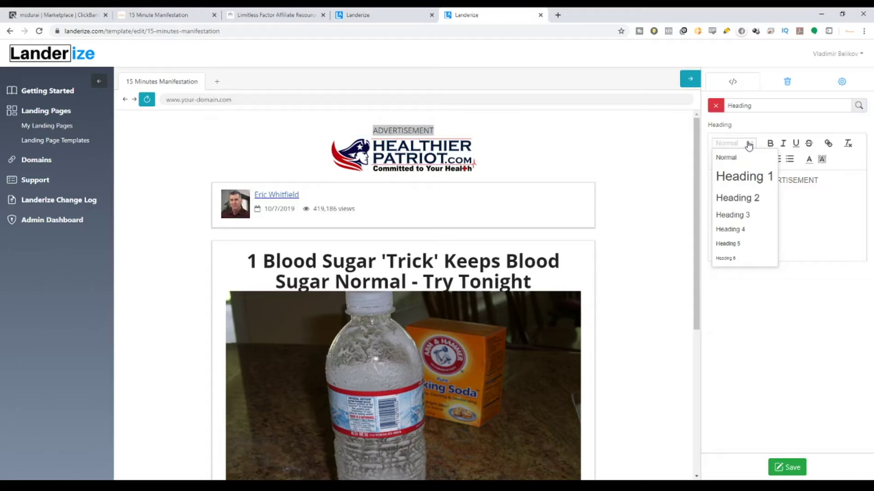
click(732, 247)
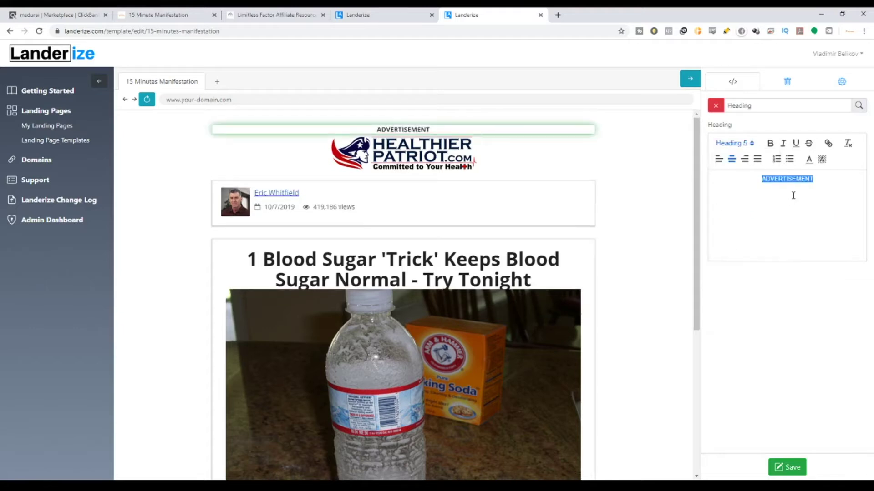
click(782, 148)
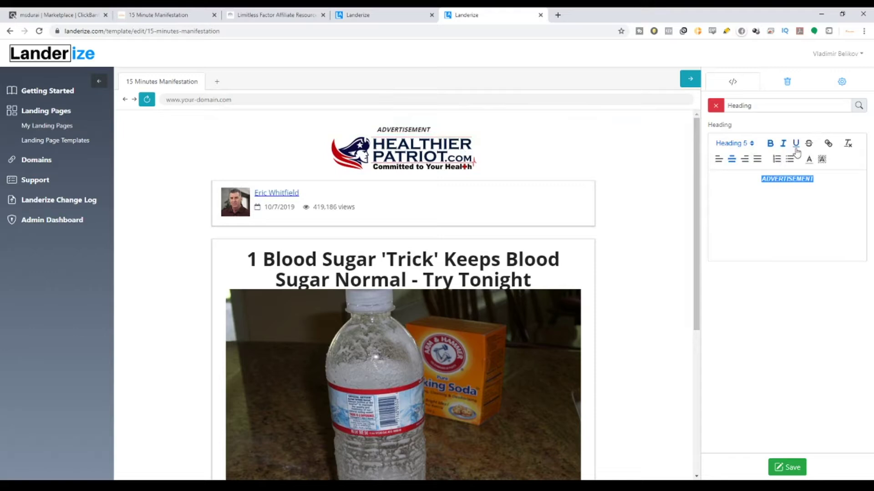
click(796, 148)
Step: Visit the 15 Minute Manifestation offer's promote option in the ClickBank marketplace, then return to Landerize and link the ADVERTISEMENT heading to the copied URL
click(828, 144)
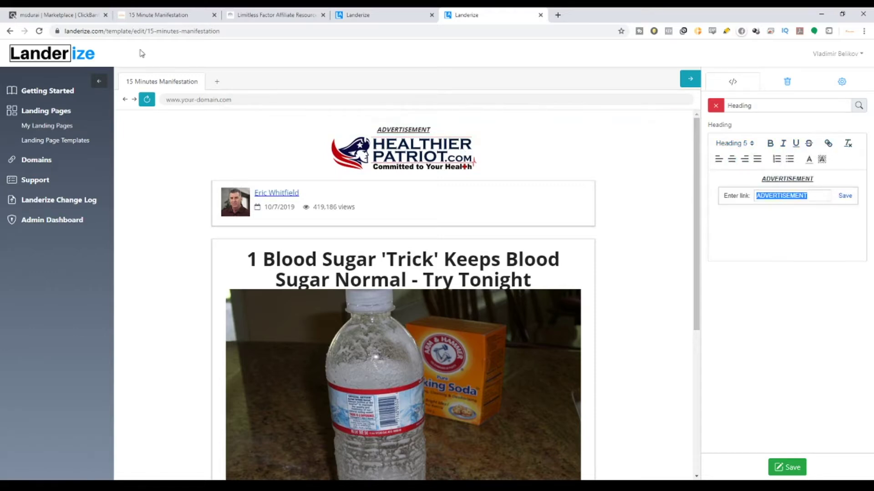
click(95, 18)
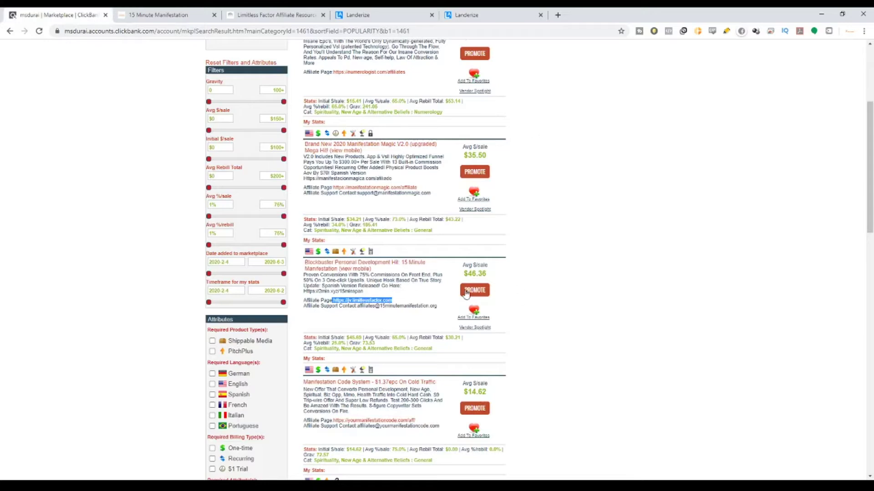
click(480, 296)
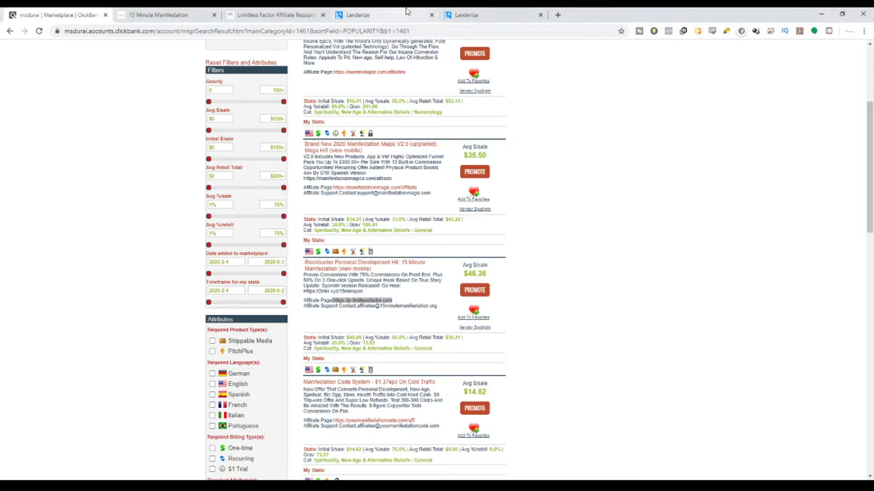
click(468, 10)
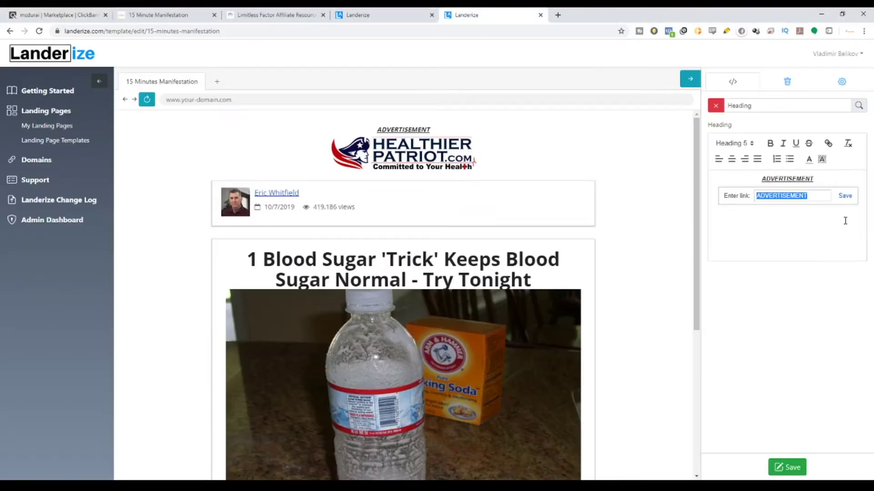
key(ctrl+v)
click(845, 196)
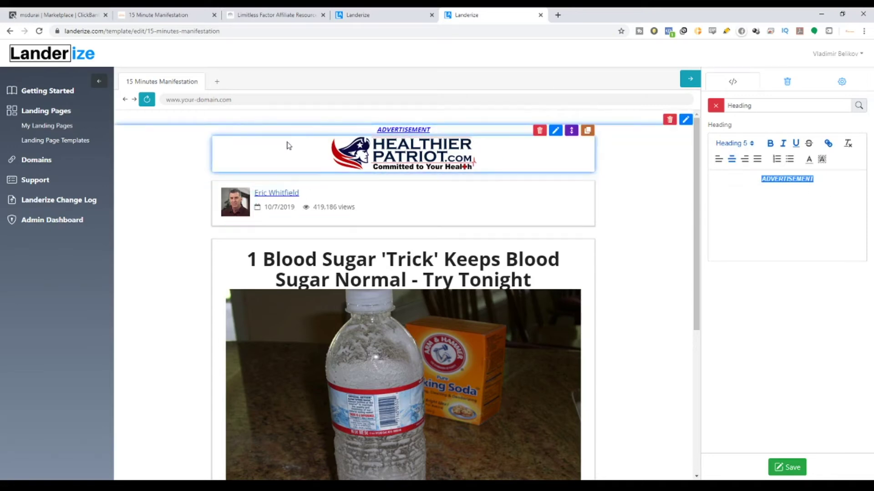
Step: Colour the ADVERTISEMENT heading text red and, after trying a dark background, set its text background to white
click(812, 162)
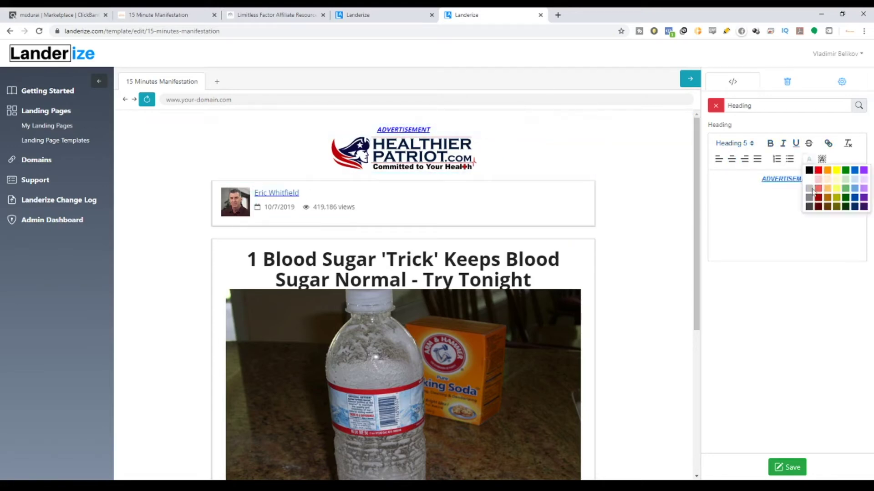
click(819, 171)
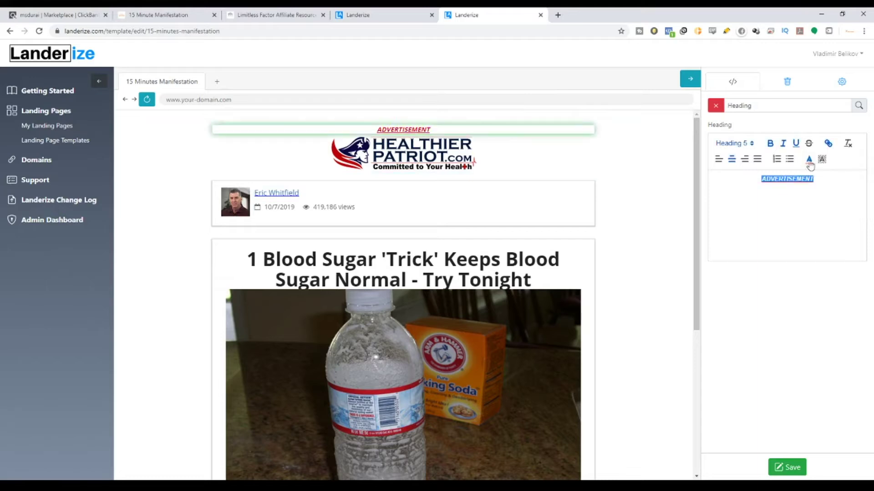
click(821, 160)
click(824, 207)
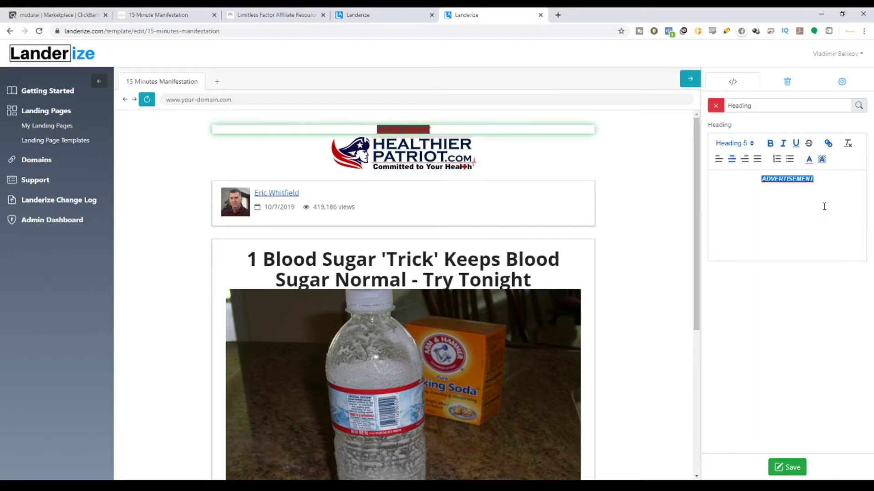
click(822, 159)
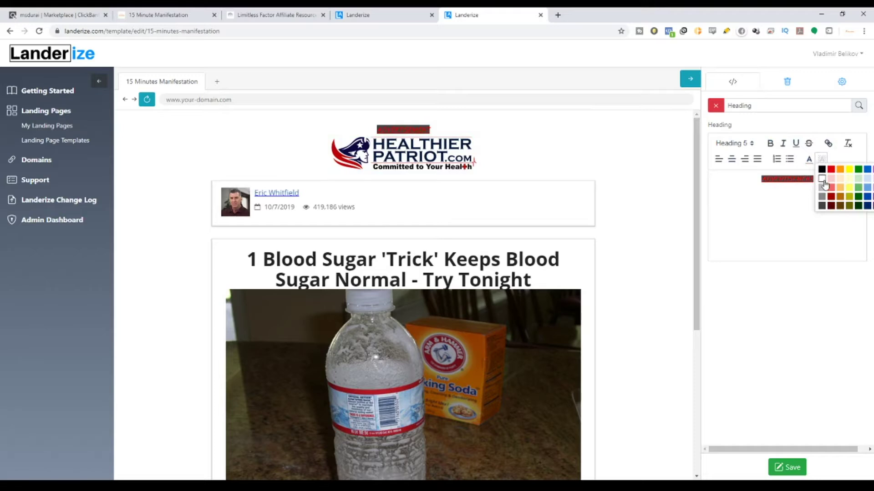
click(823, 180)
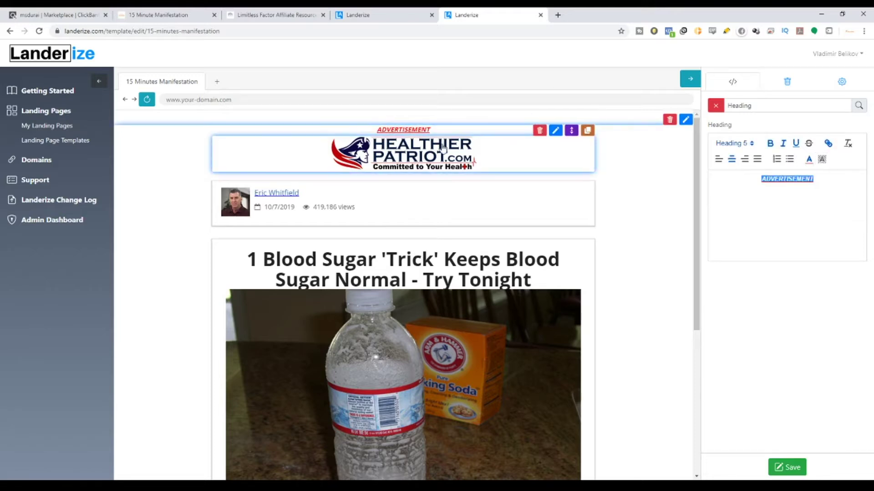
Step: Open the page logo for editing, check its recommended size, and look through the Limitless Factor affiliate resources page for a replacement
click(555, 132)
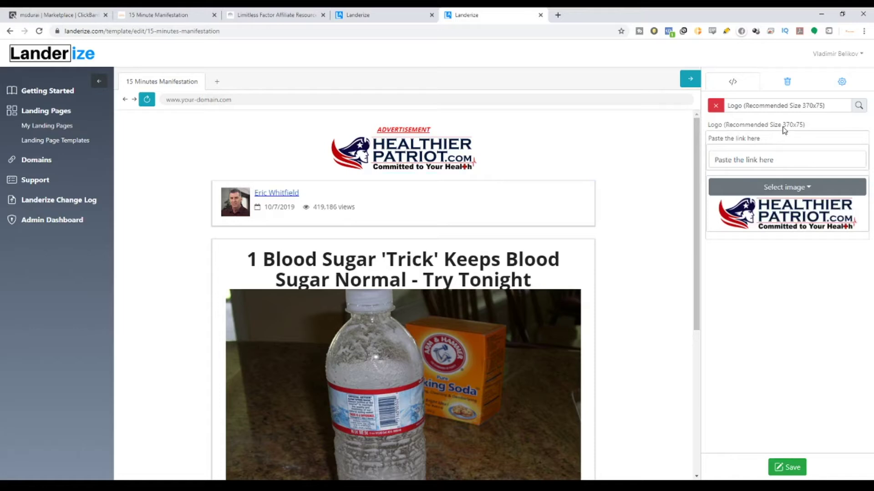
drag(783, 129, 803, 131)
click(276, 15)
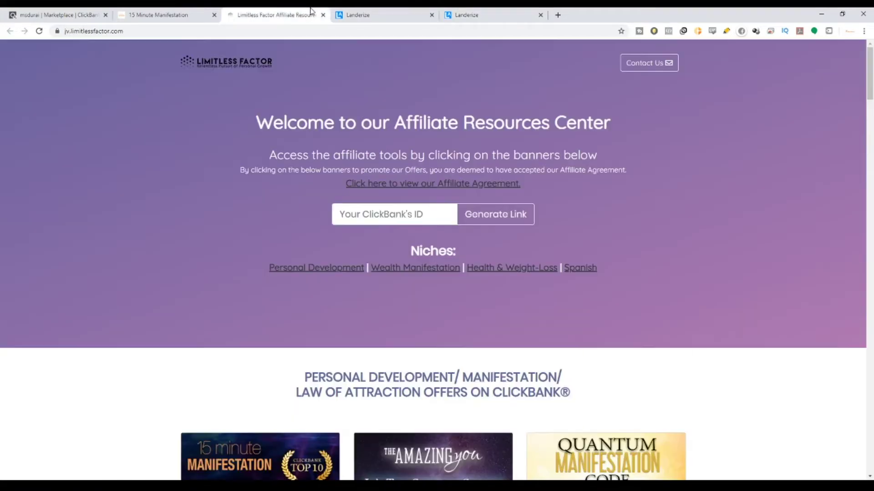
scroll(546, 216, down, 7)
scroll(546, 216, down, 20)
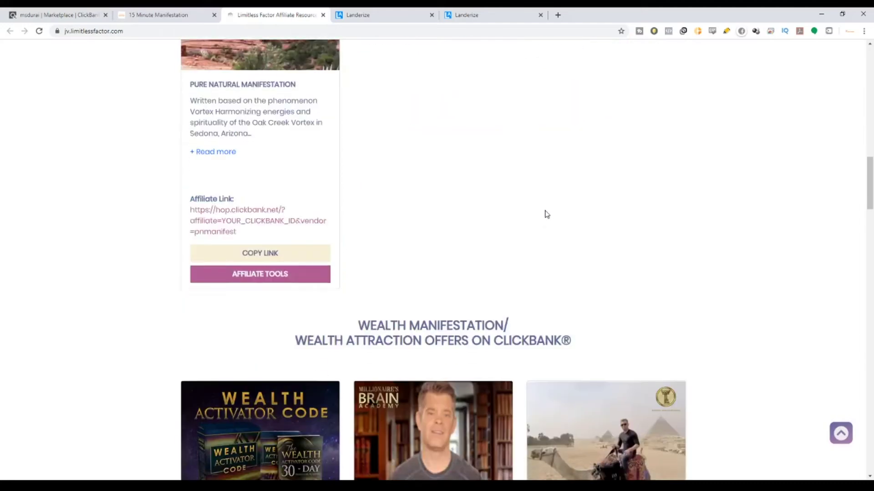
scroll(545, 216, down, 20)
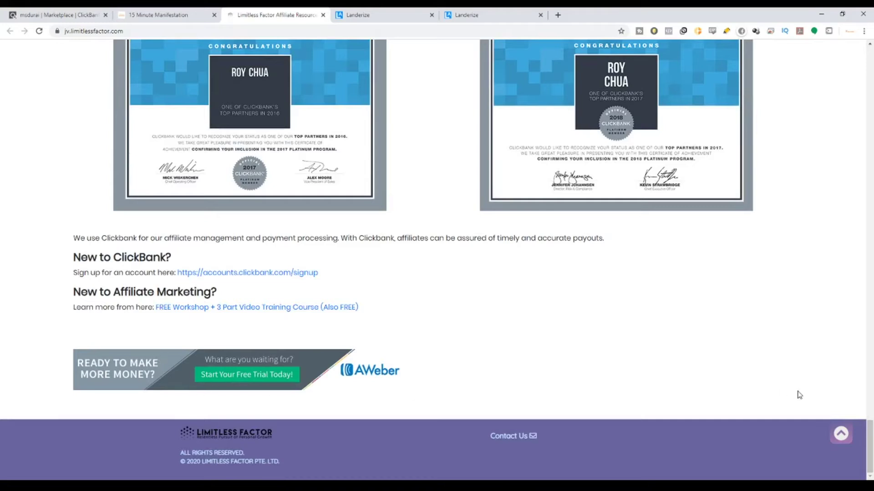
drag(870, 447, 870, 47)
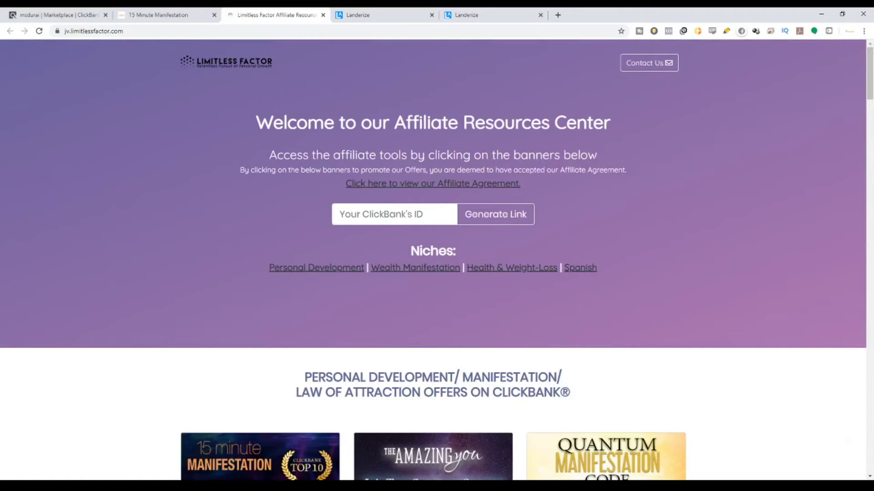
Step: Search Google Images for "15 minute manifestation" in a new browser tab
click(558, 15)
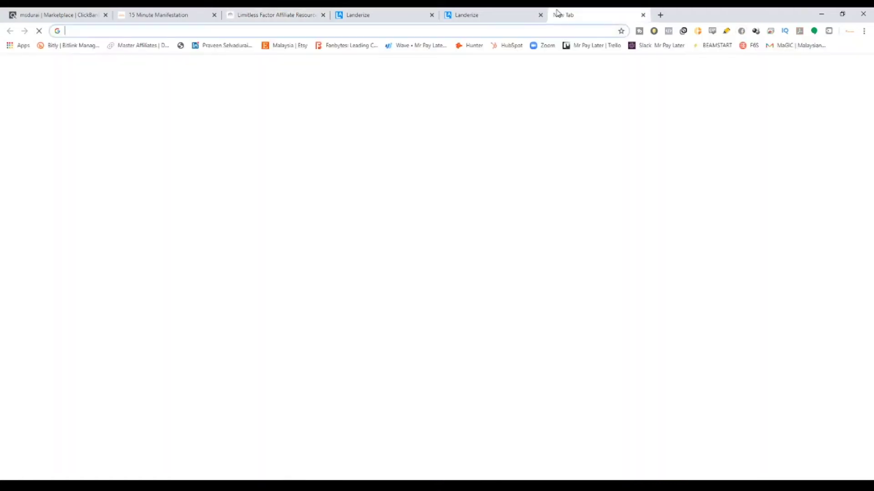
text(15 minu)
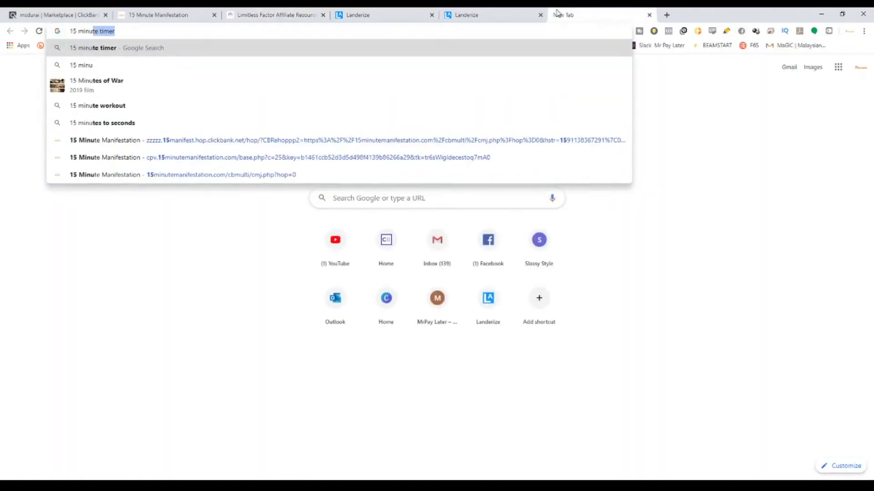
text(tes )
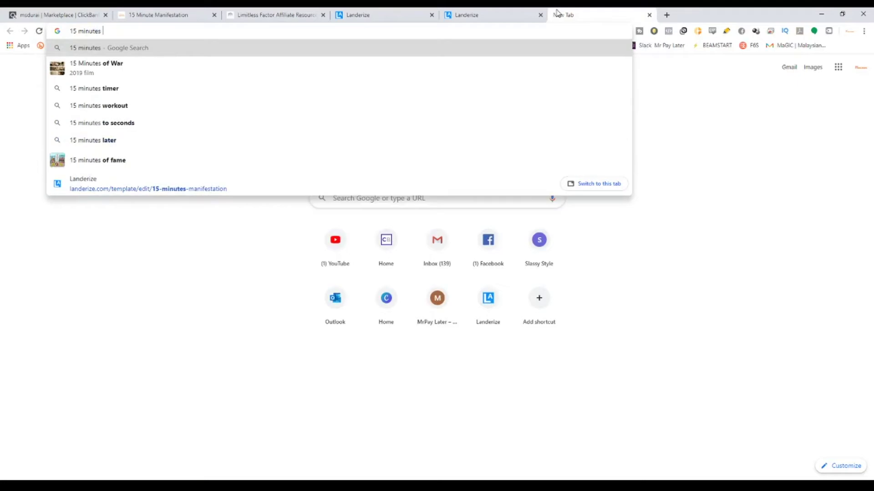
text(mani)
key(Down)
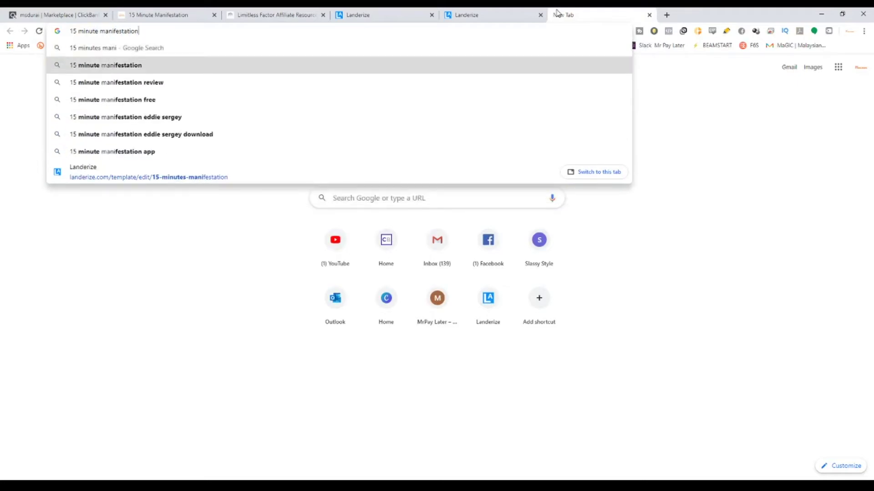
key(Return)
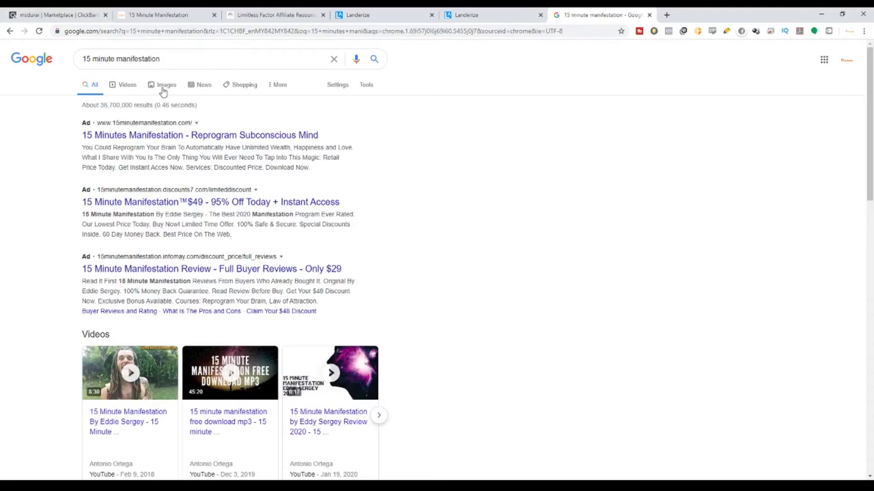
click(163, 92)
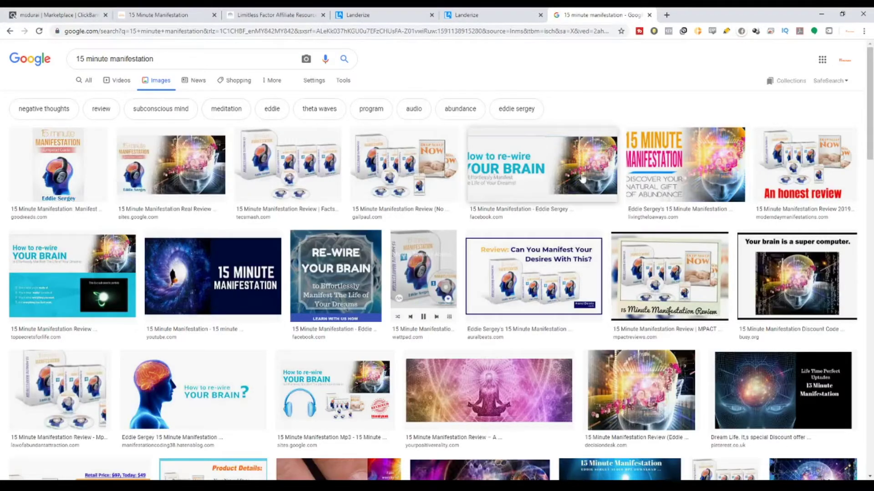
Step: Look through the image results for a logo candidate, previewing the "How to re-wire YOUR BRAIN" and Jumpstart Guide banners
scroll(318, 296, down, 3)
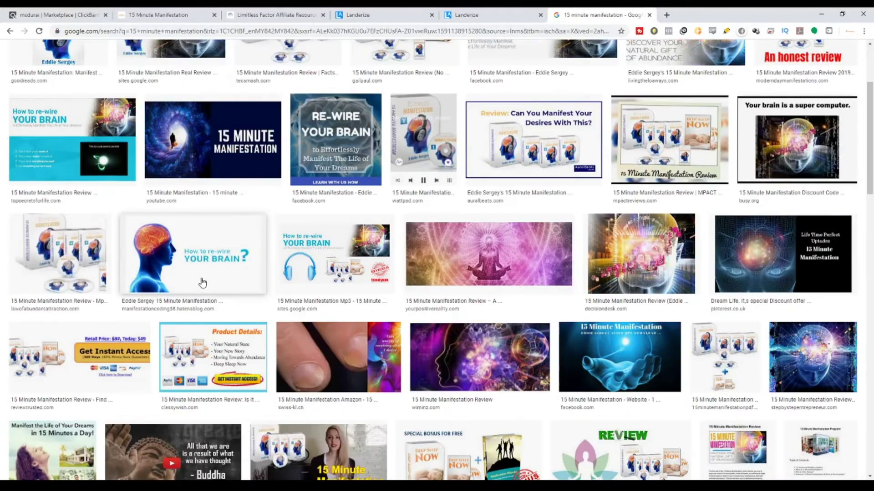
scroll(203, 282, down, 2)
scroll(856, 386, down, 4)
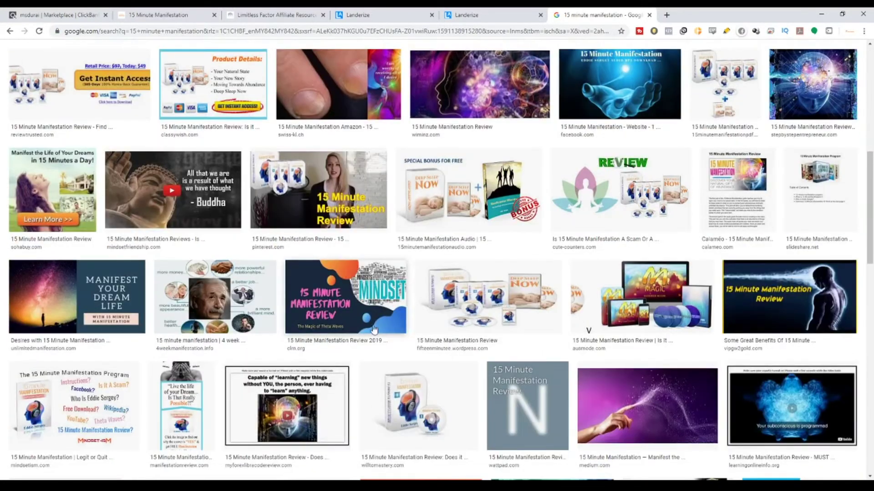
scroll(467, 257, up, 8)
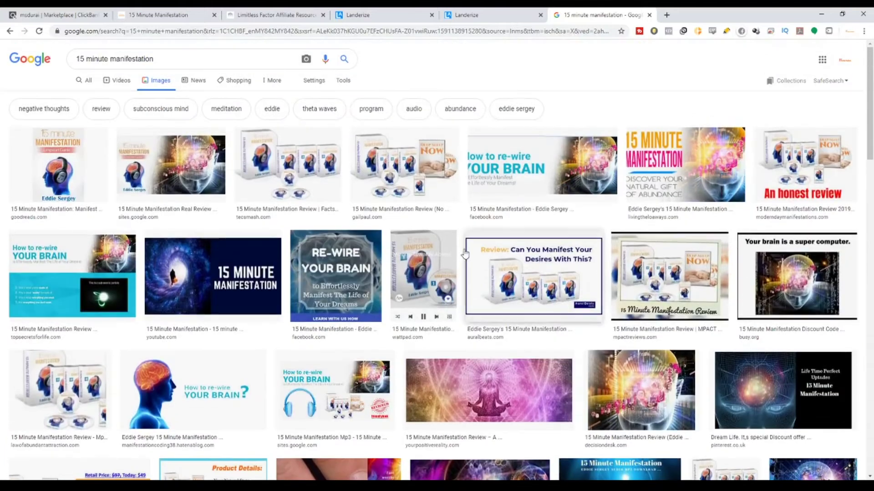
click(509, 179)
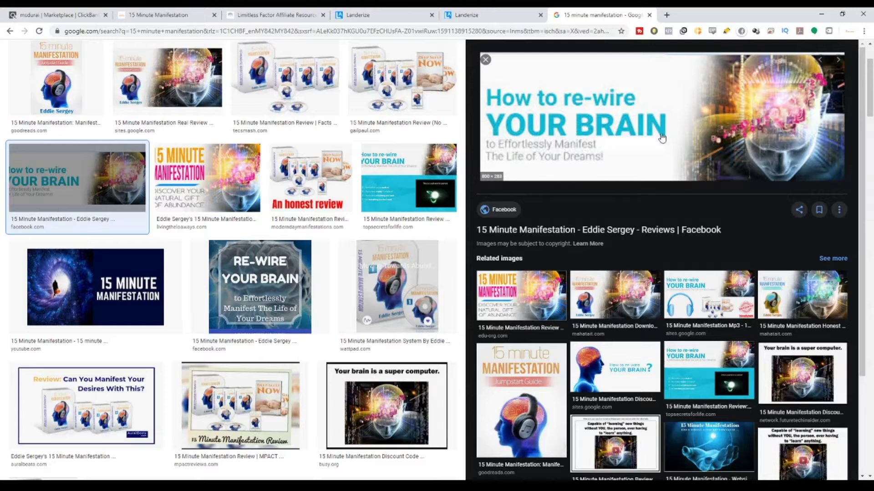
click(611, 292)
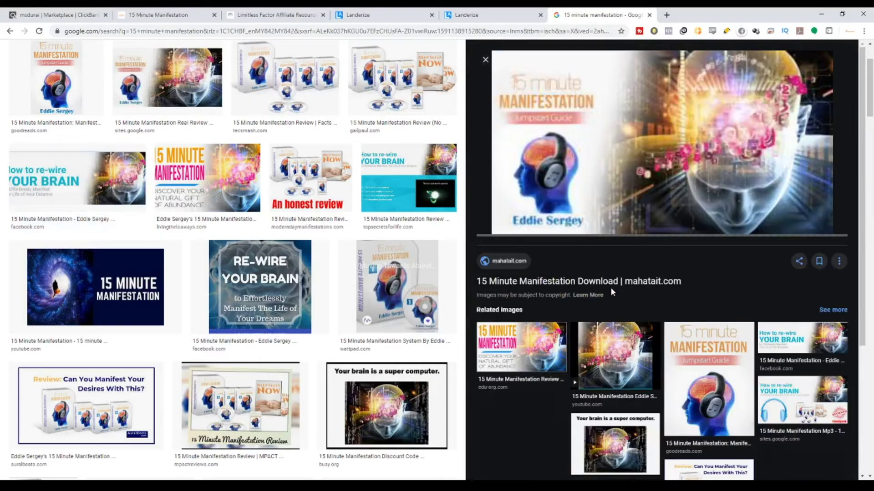
click(806, 342)
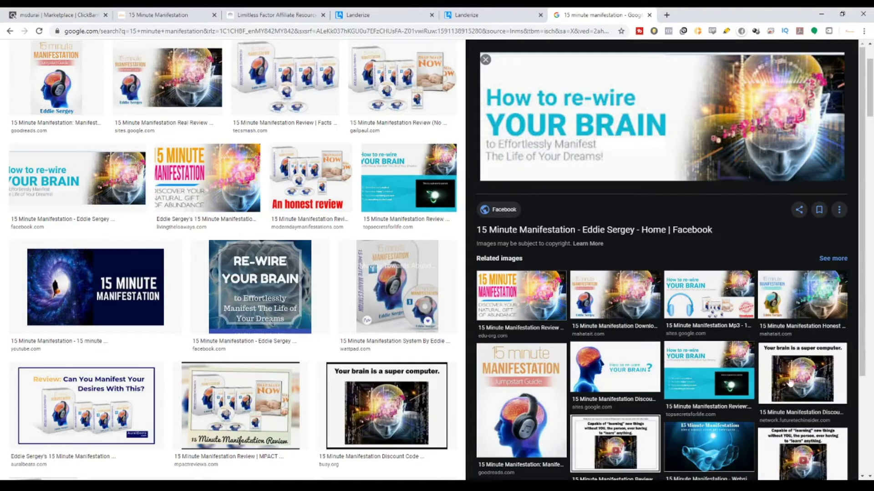
Step: Search further down the image results for alternative banners, previewing the blue head image captioned "How to re-wire YOUR BRAIN?"
scroll(555, 436, down, 3)
scroll(182, 345, down, 6)
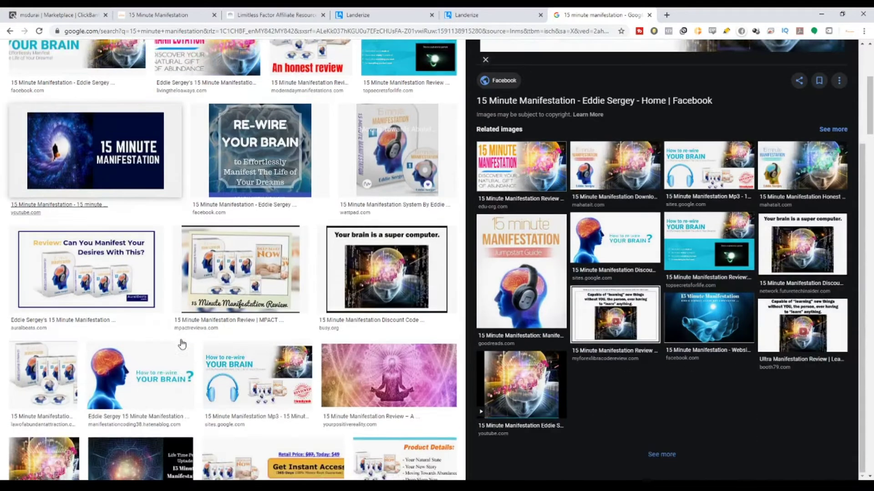
click(126, 249)
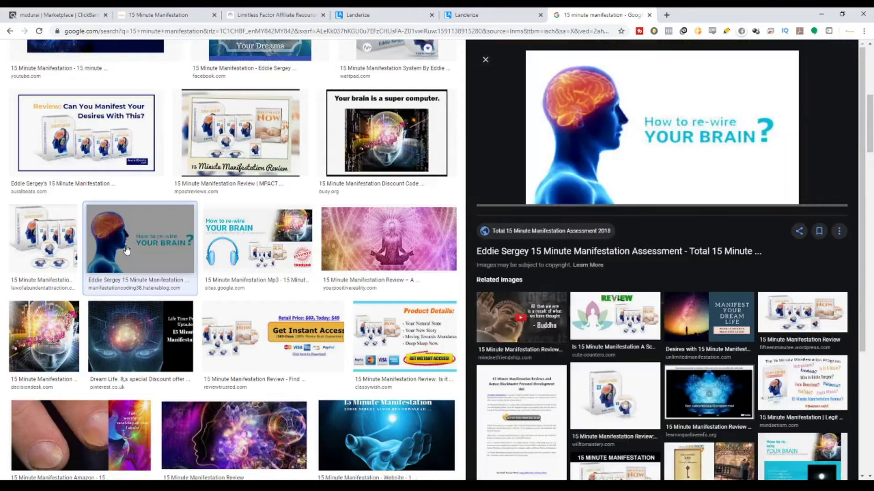
scroll(137, 255, down, 15)
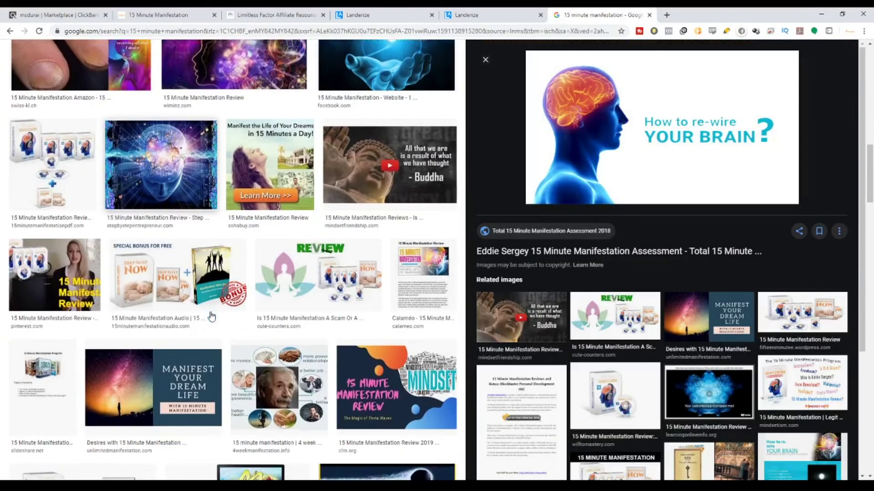
scroll(212, 316, down, 5)
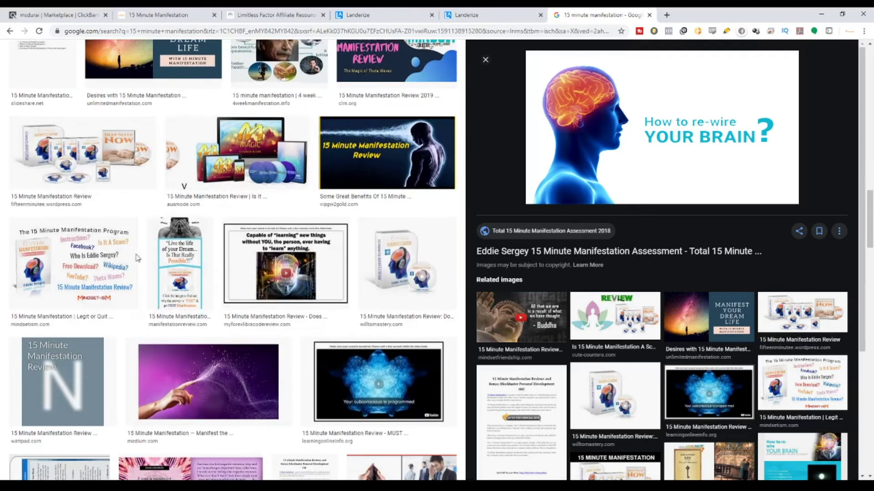
scroll(220, 334, down, 9)
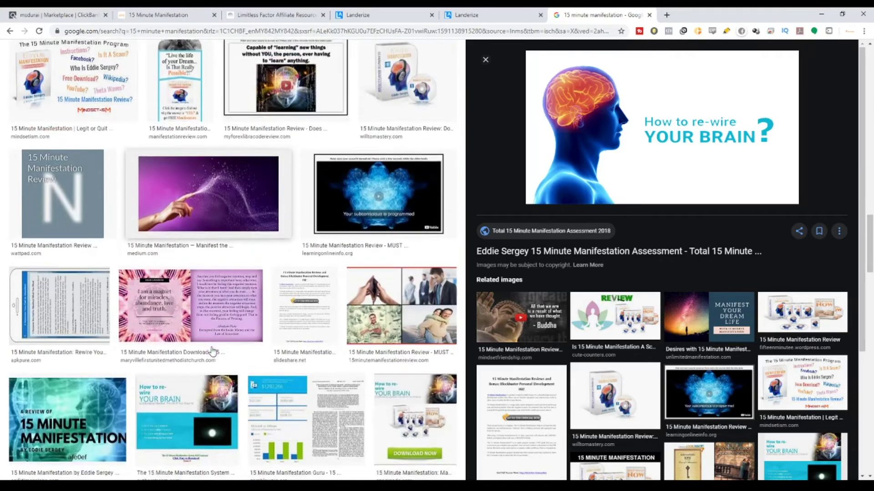
scroll(227, 326, down, 15)
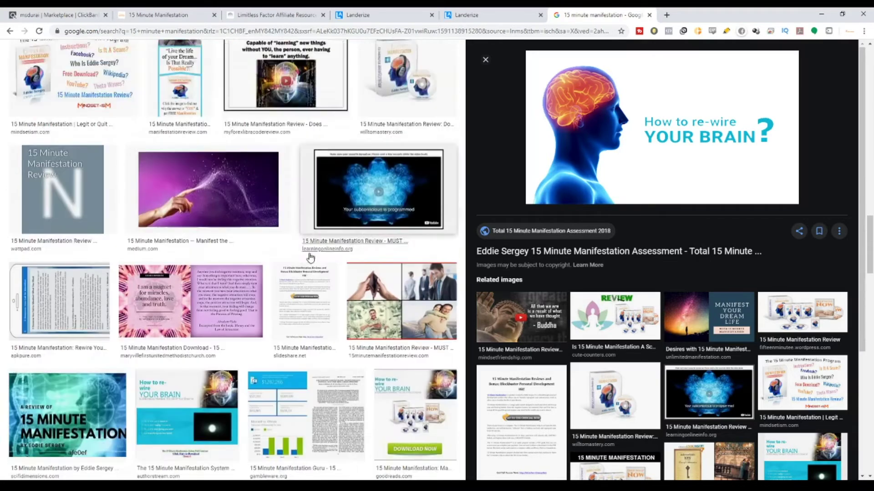
scroll(317, 223, up, 10)
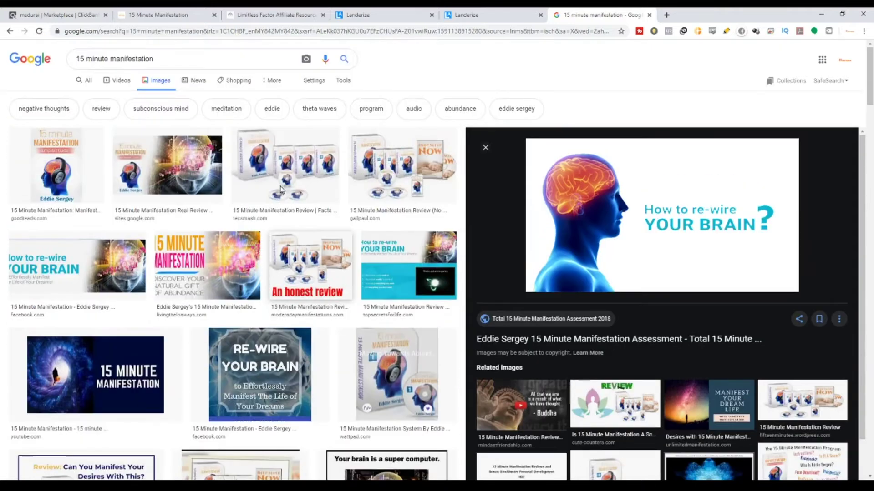
Step: Compare the remaining 15 Minute Manifestation banners and save the wide "How to re-wire YOUR BRAIN" banner as download.jpg
click(207, 268)
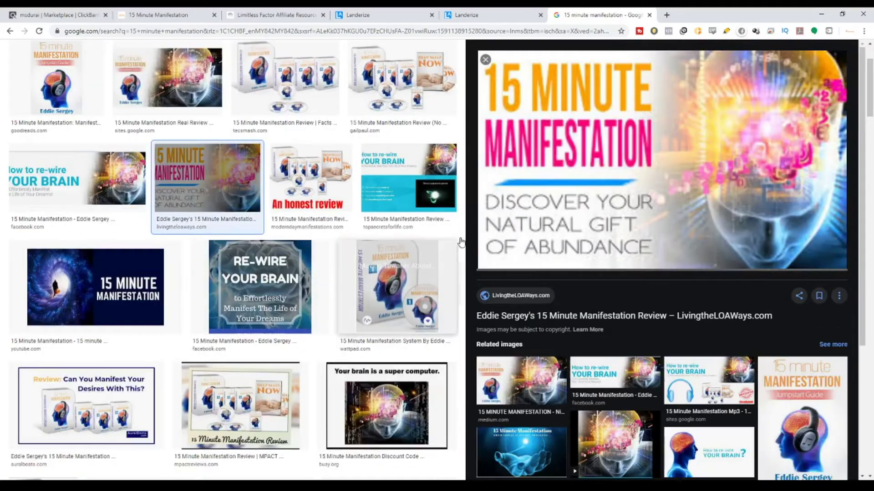
click(173, 76)
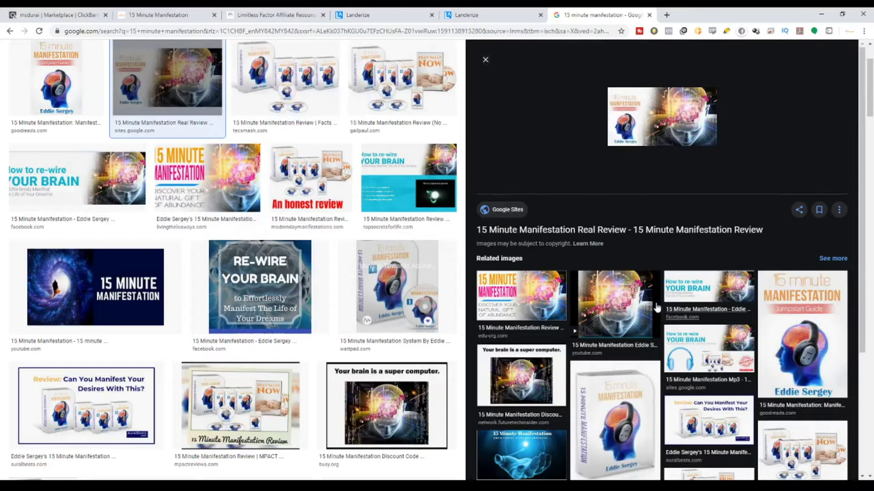
click(541, 295)
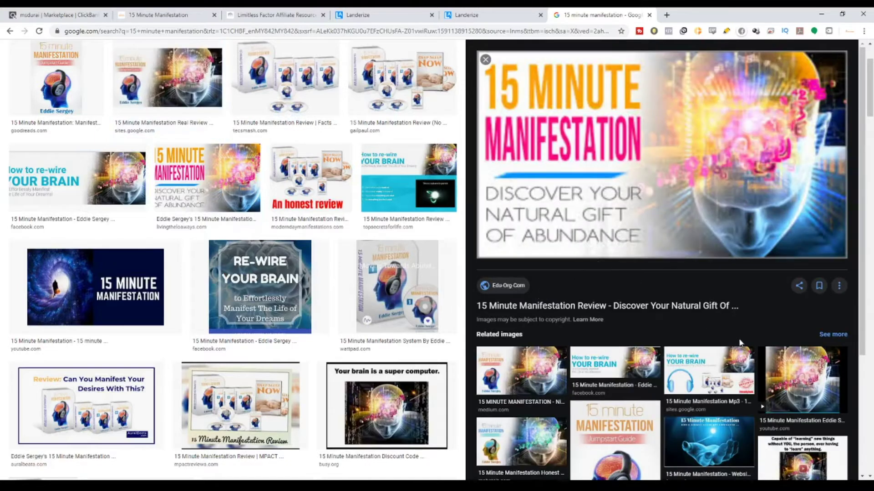
scroll(669, 378, down, 2)
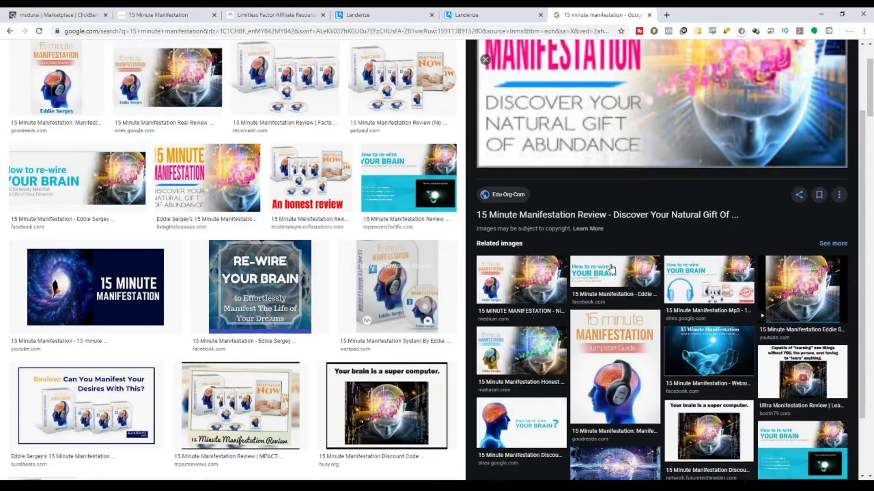
click(614, 273)
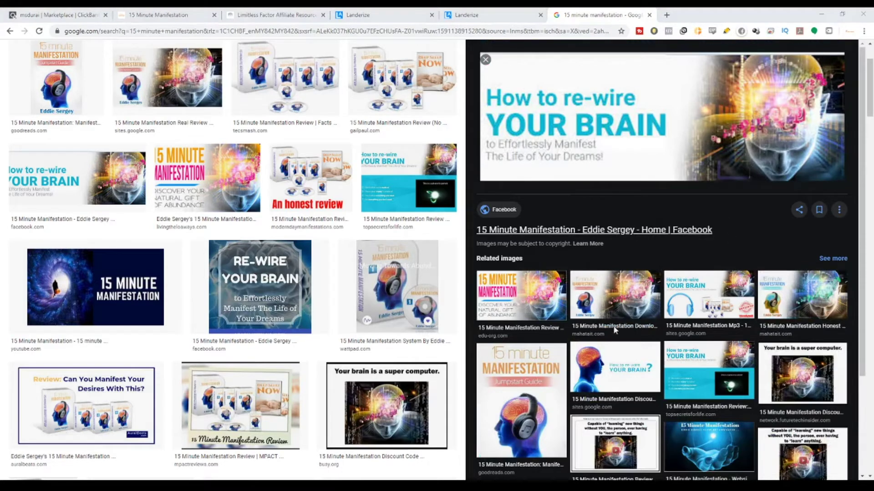
Step: Open Canva in a new browser tab and start a new design with custom dimensions
click(667, 15)
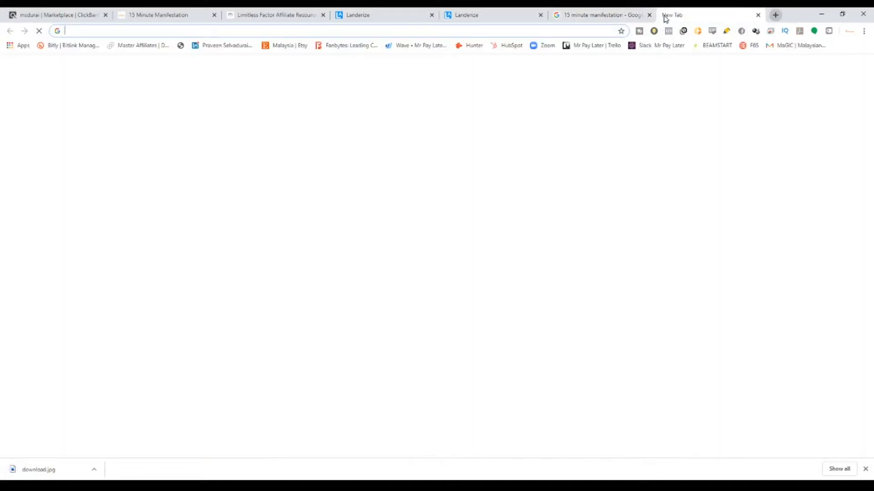
text(canva)
key(Return)
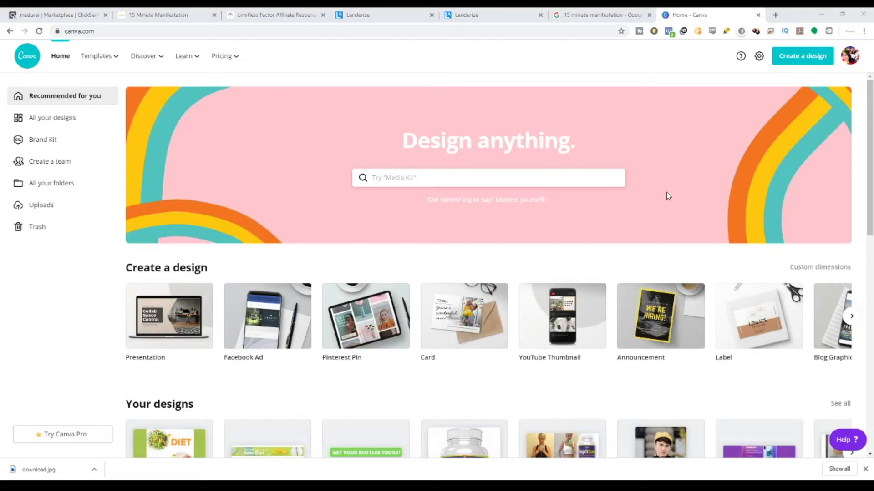
click(783, 56)
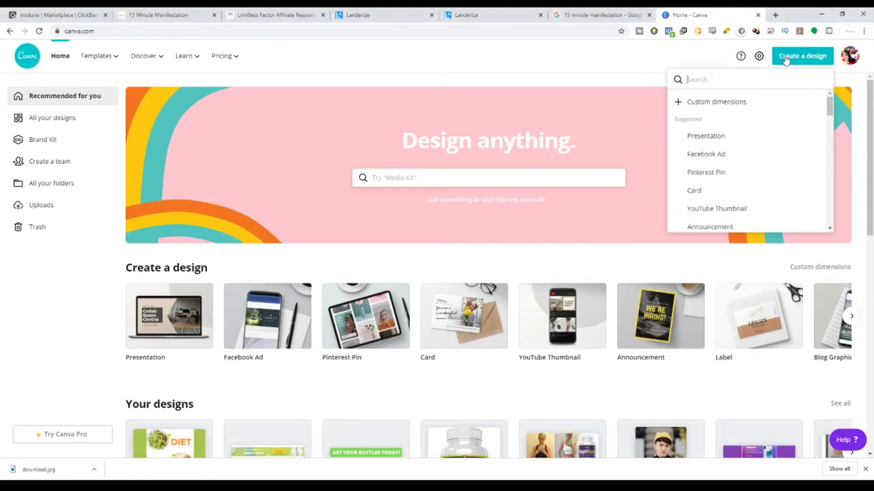
click(755, 104)
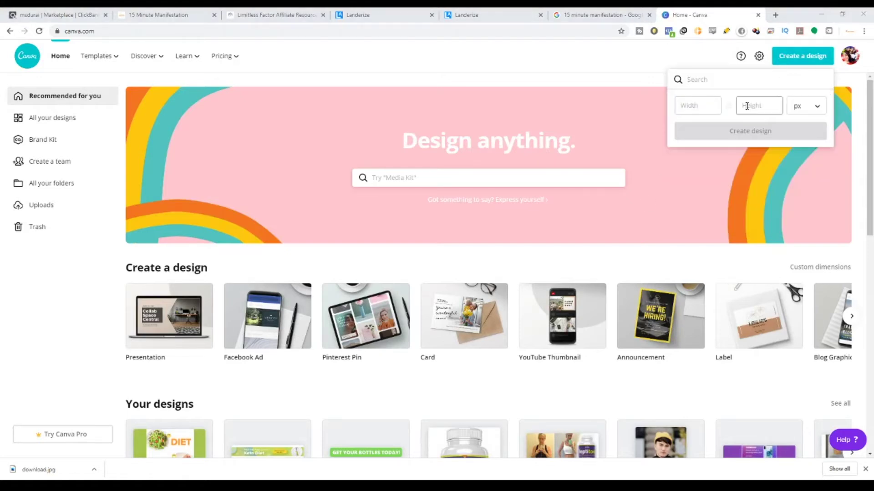
Step: Create a Canva design at Landerize's recommended logo size of 370 by 75 px and upload the saved banner image
click(495, 18)
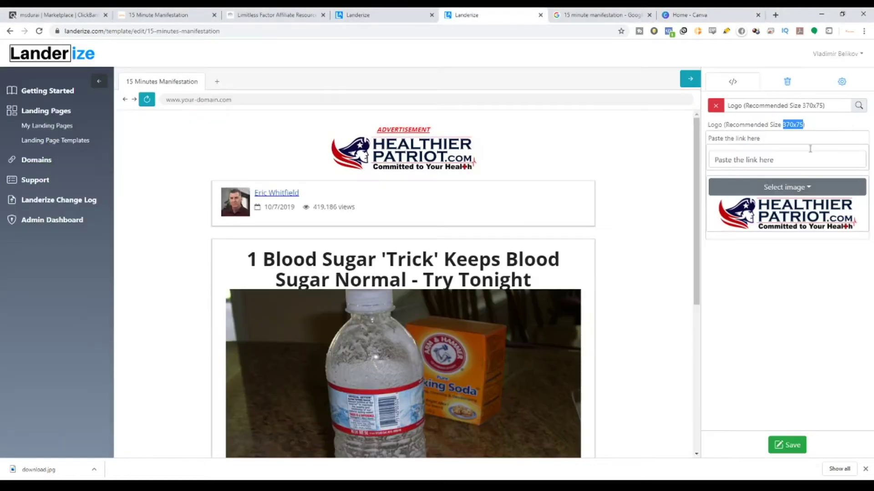
click(794, 125)
drag(784, 125, 803, 128)
click(712, 11)
click(683, 101)
text(370)
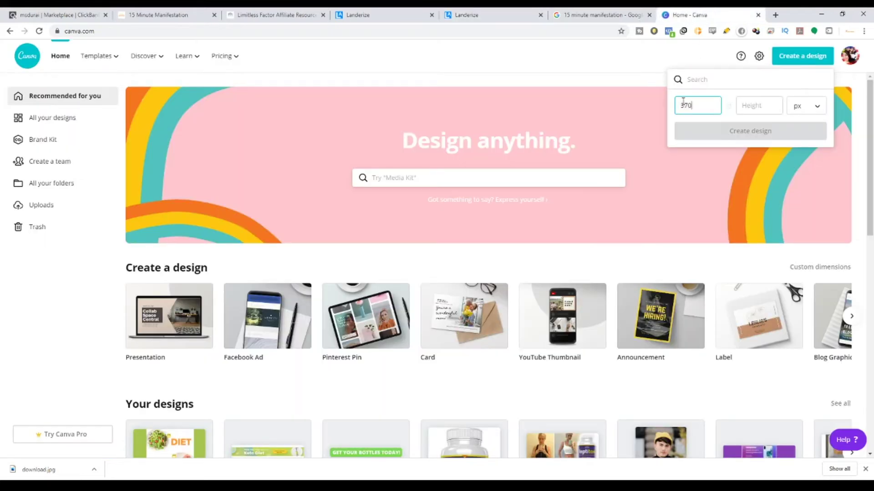
key(Tab)
text(75)
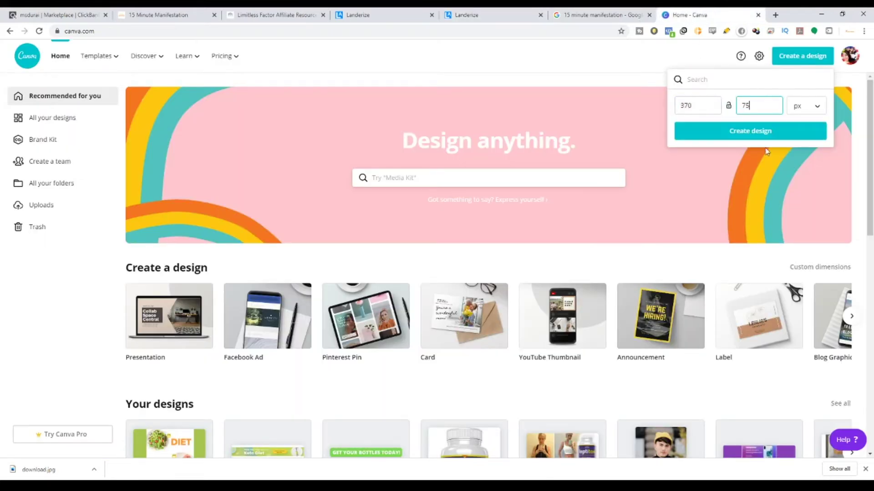
click(756, 136)
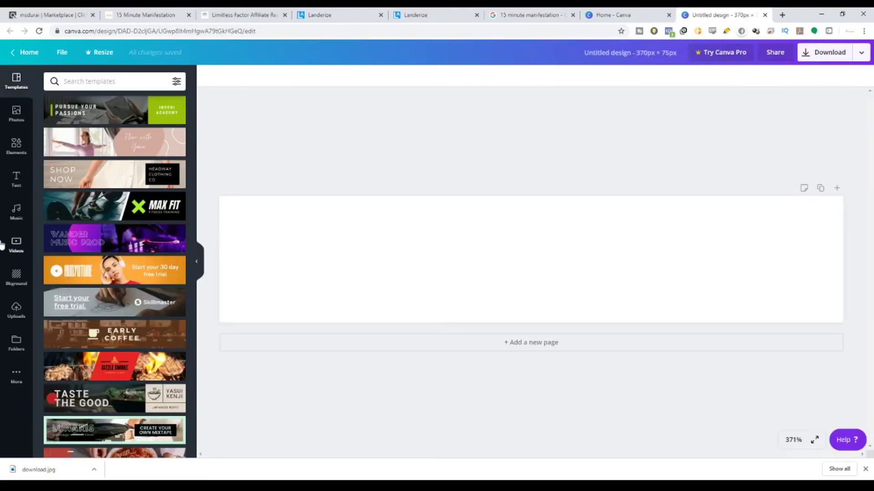
click(16, 310)
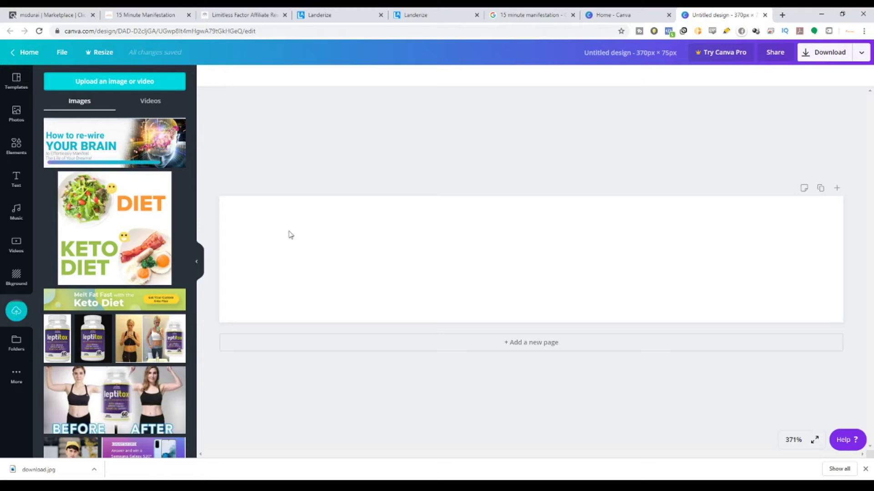
drag(75, 136, 255, 224)
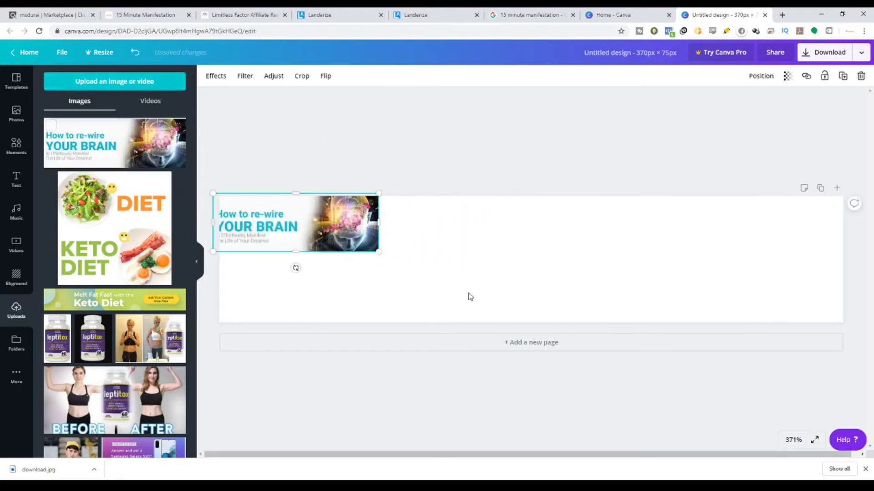
drag(318, 245, 344, 256)
key(Delete)
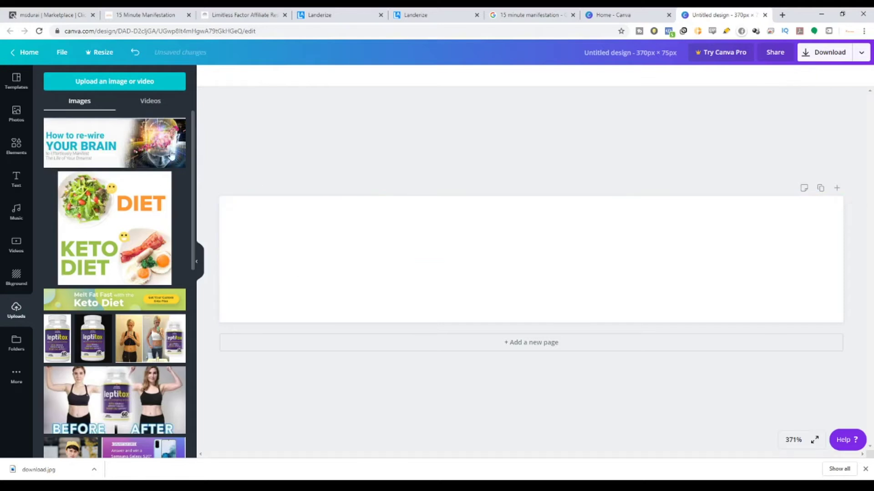
drag(91, 141, 224, 210)
key(Delete)
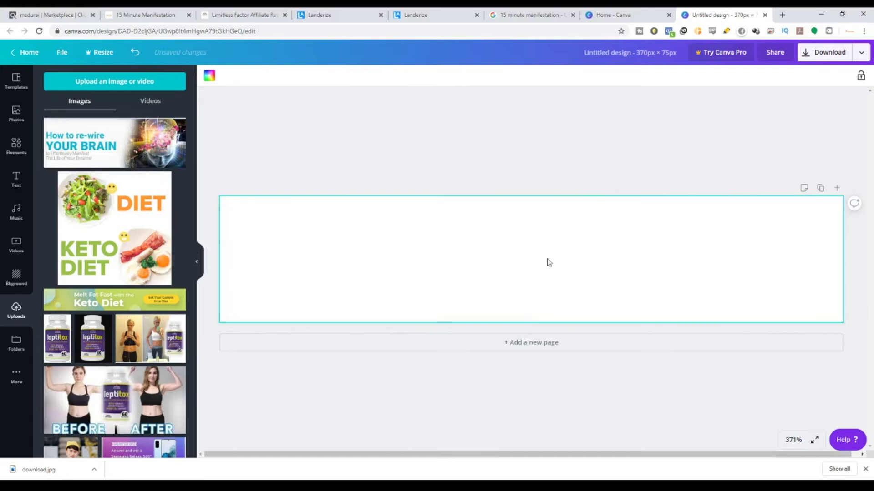
Step: Place the "How to re-wire YOUR BRAIN" banner on the canvas, enlarged to full height and about three quarters of the width from the left edge
drag(76, 132, 494, 260)
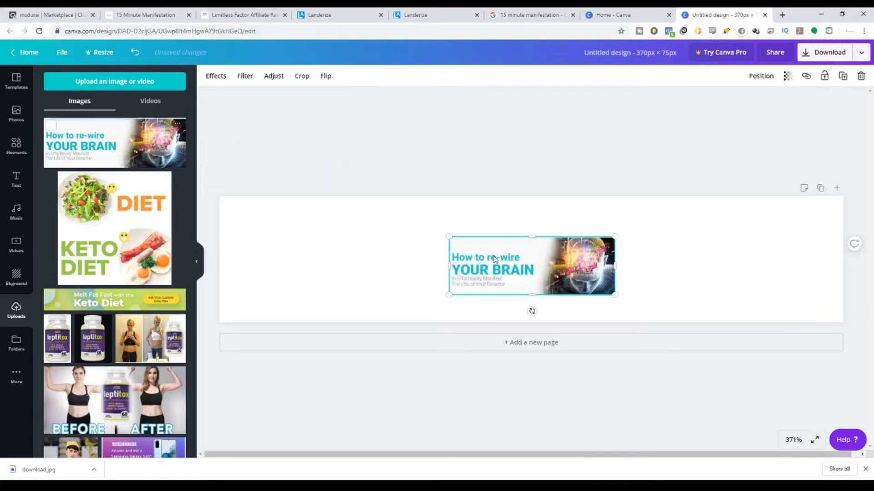
drag(449, 237, 329, 194)
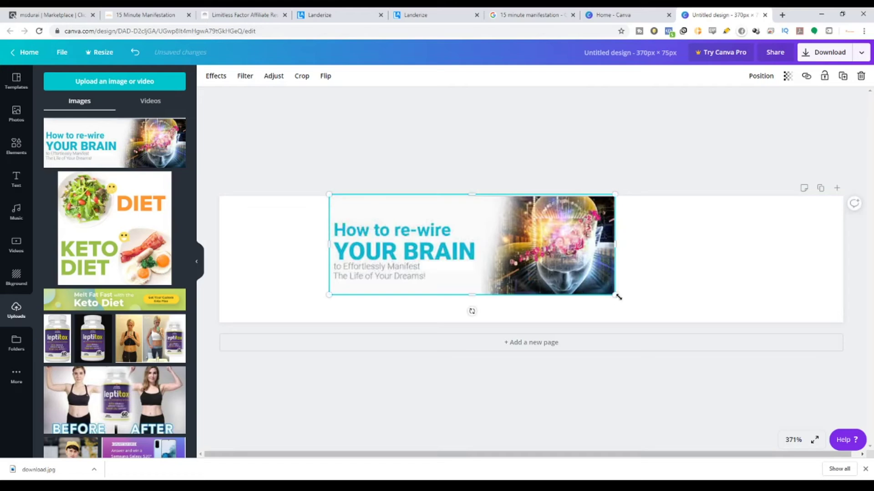
drag(618, 296, 695, 324)
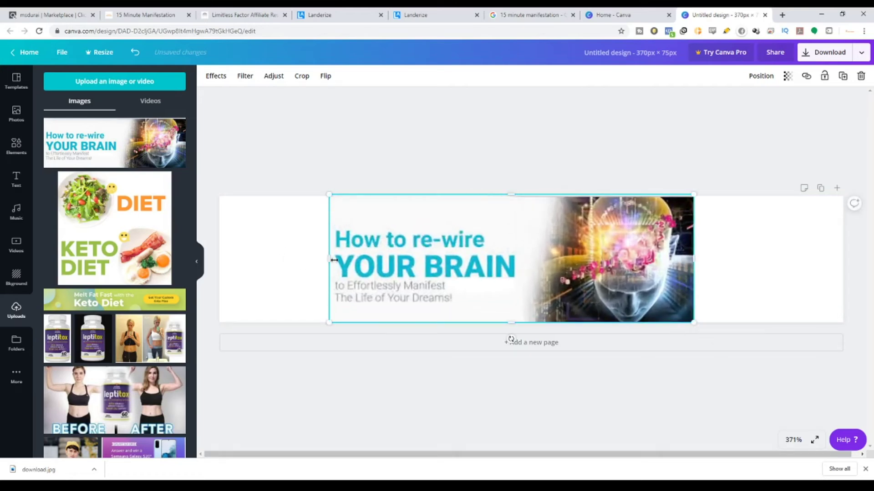
drag(330, 259, 220, 252)
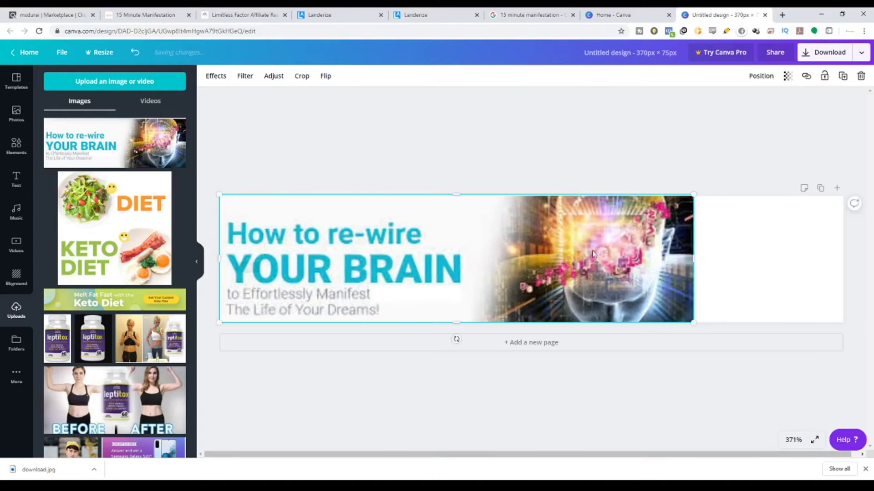
drag(692, 261, 706, 261)
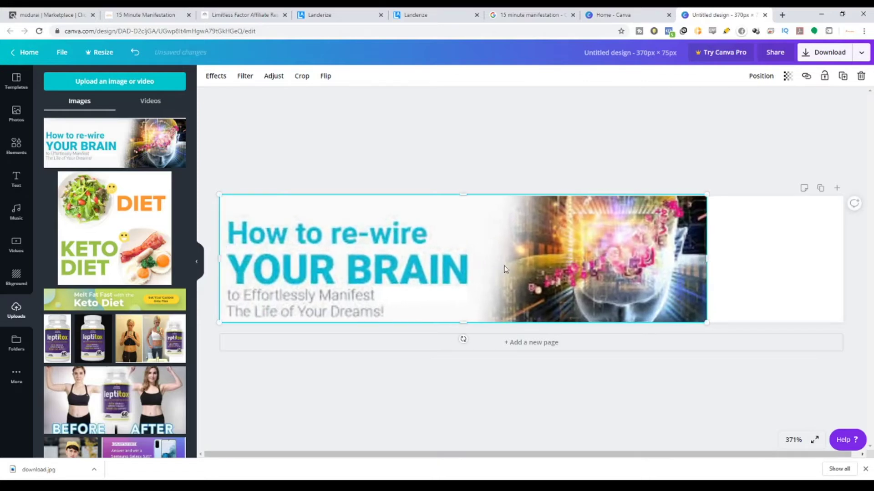
Step: Centre the banner horizontally on the canvas and fill the background with the pale grey taken from the photo's colours
drag(502, 268, 562, 264)
click(262, 251)
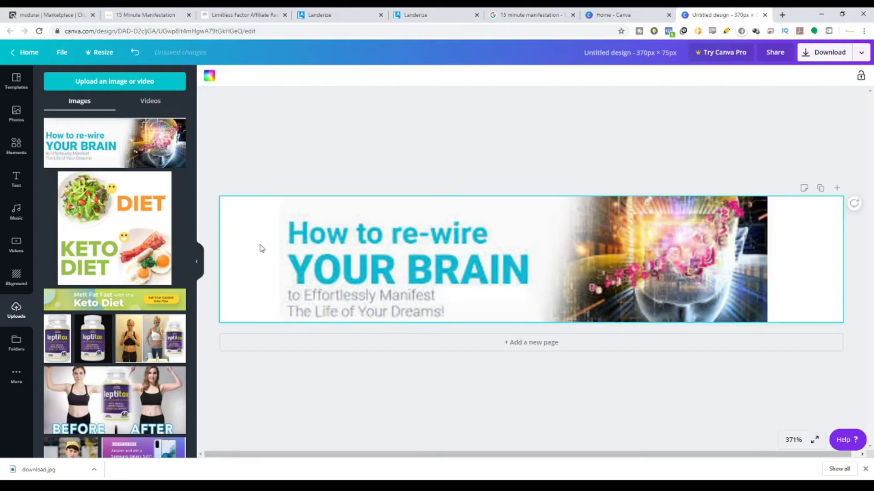
click(207, 75)
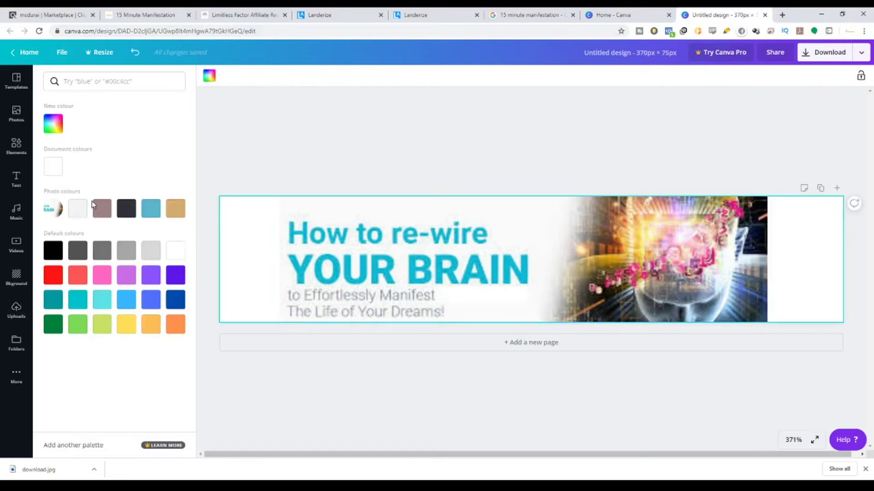
click(78, 210)
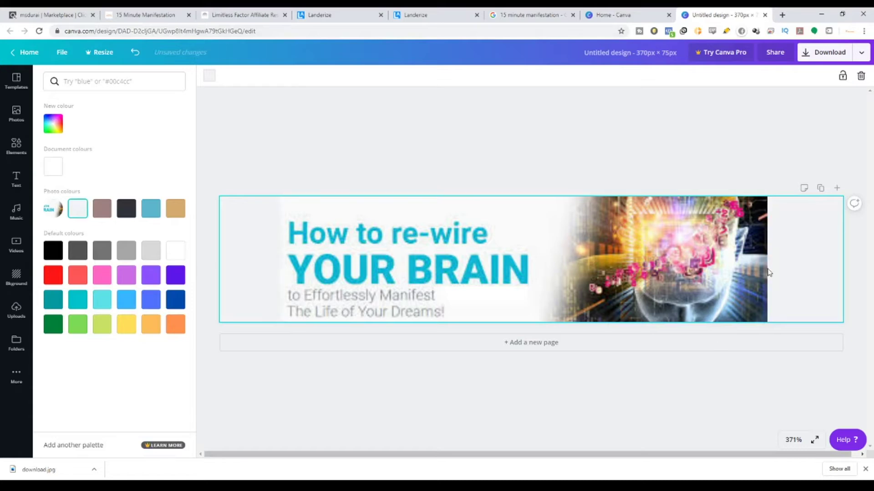
Step: Download the finished logo design as a JPG file
click(821, 60)
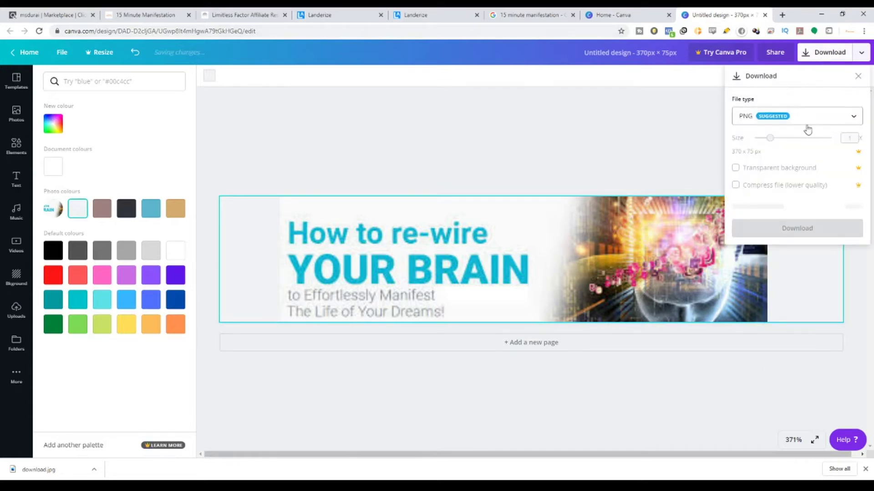
click(851, 119)
click(783, 150)
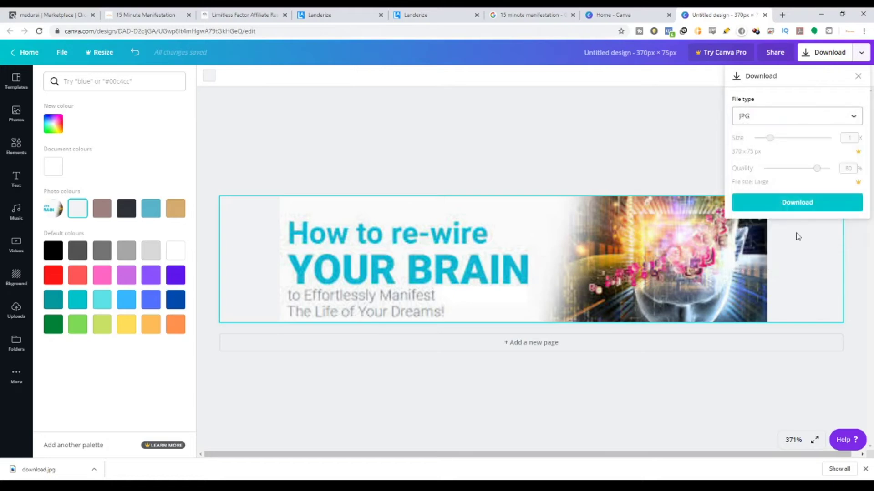
click(791, 197)
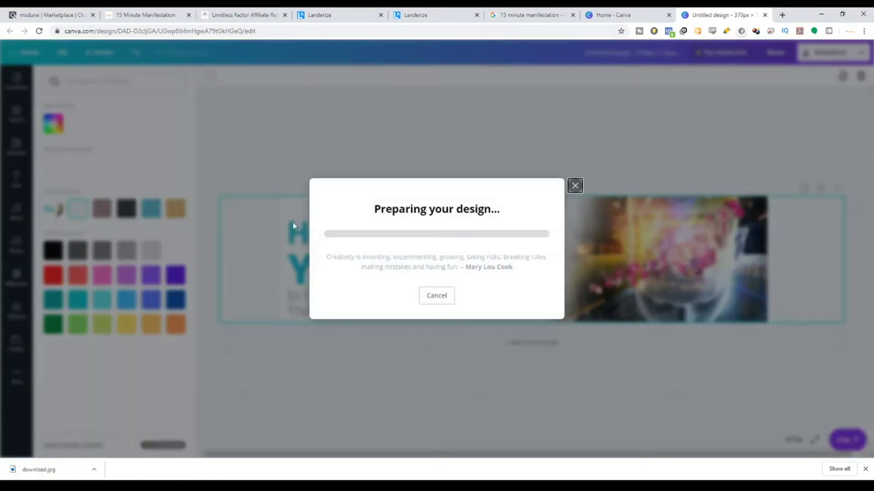
click(574, 99)
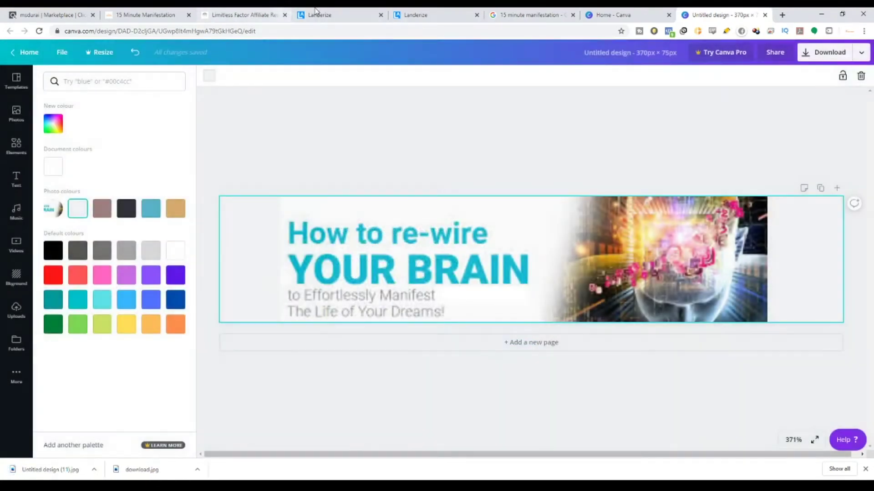
Step: Return to the Landerize template editor and replace the page's logo image with the downloaded Untitled design (11).jpg
click(457, 10)
click(791, 192)
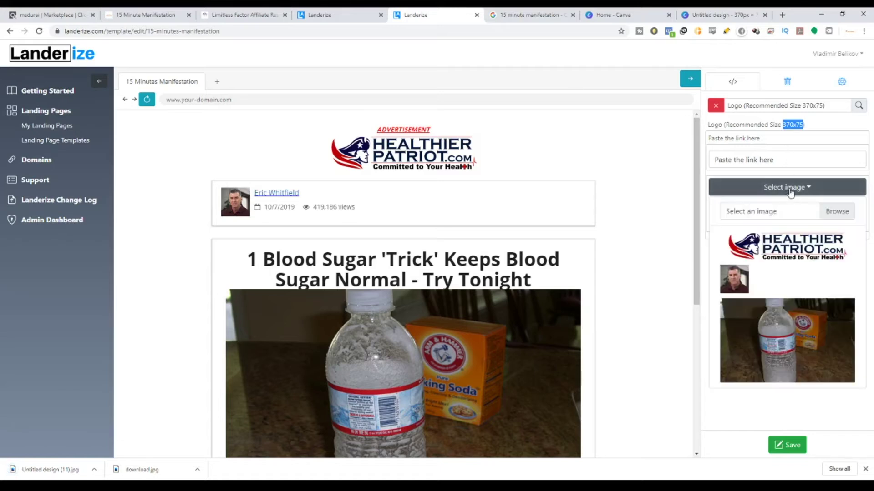
click(841, 212)
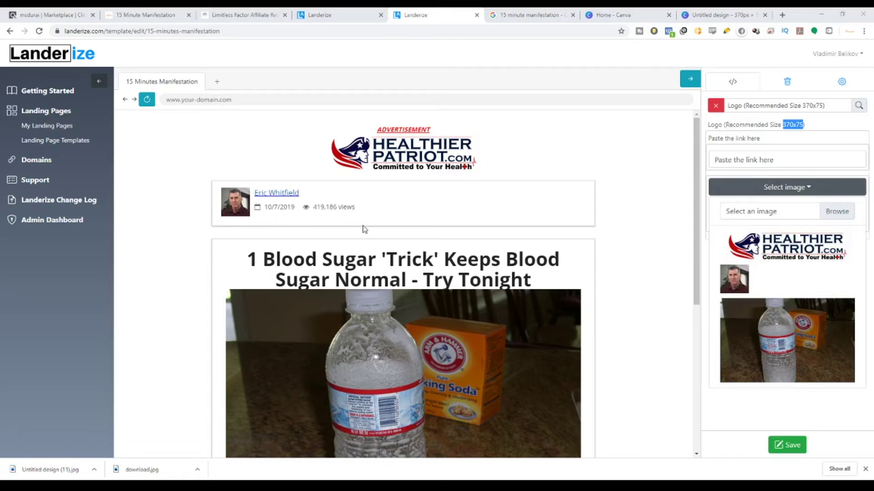
key(Return)
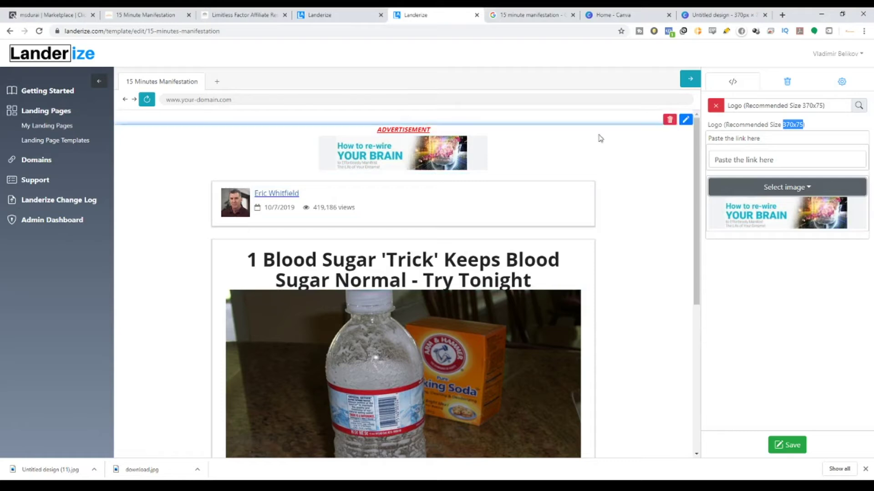
Step: Replace the logo's placeholder link with the ClickBank affiliate link, save the template and return to the full element list
click(775, 160)
triple_click(775, 160)
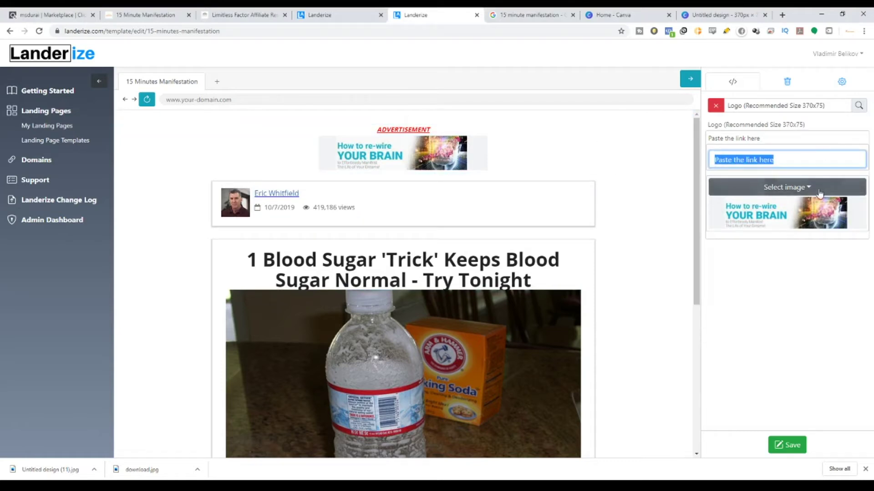
click(810, 158)
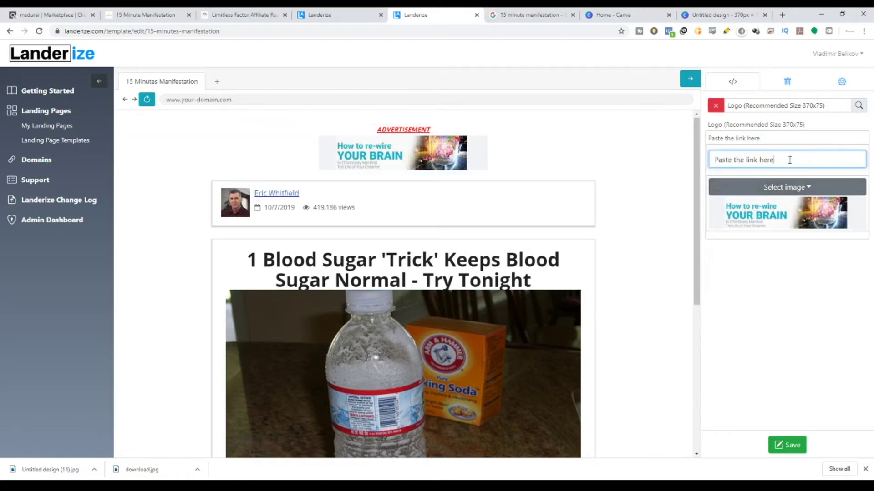
drag(789, 160, 712, 166)
key(BackSpace)
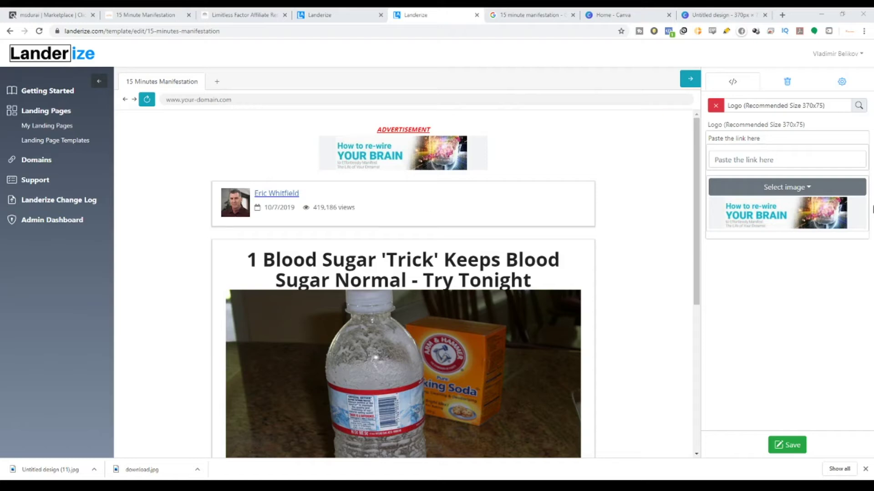
click(746, 157)
key(ctrl+v)
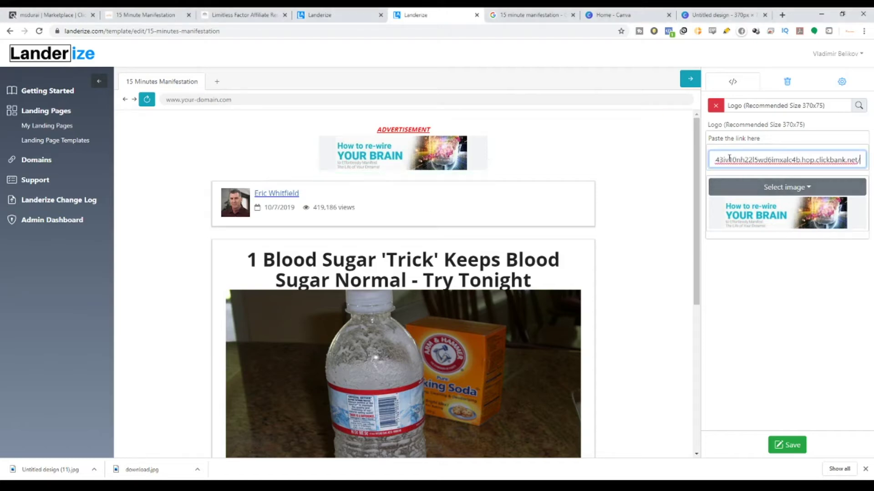
mouse_move(730, 159)
mouse_down()
mouse_move(639, 172)
mouse_move(715, 166)
mouse_up()
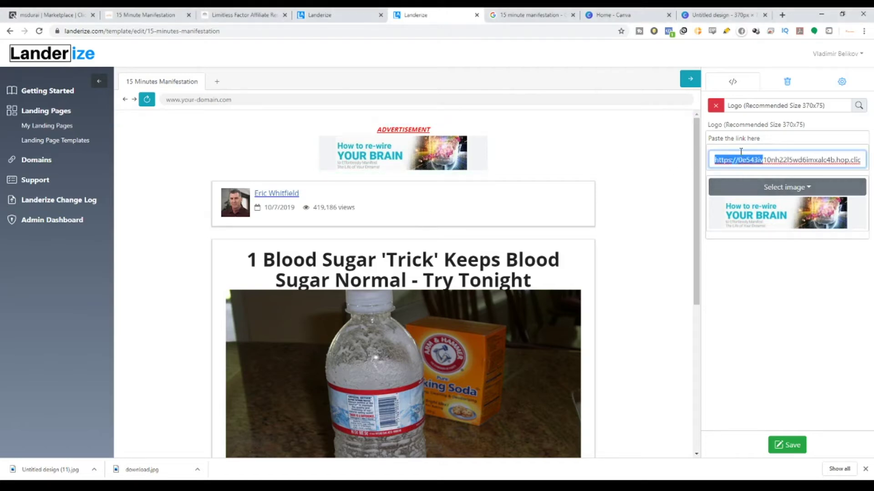
click(791, 445)
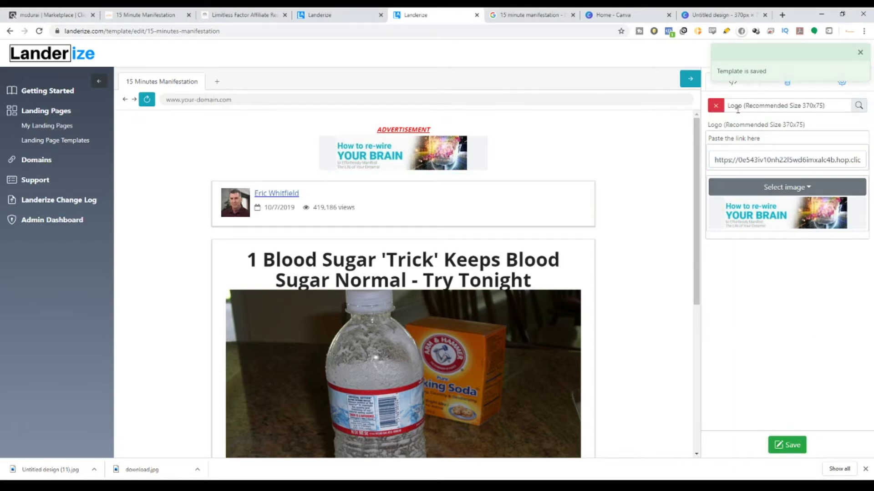
click(716, 105)
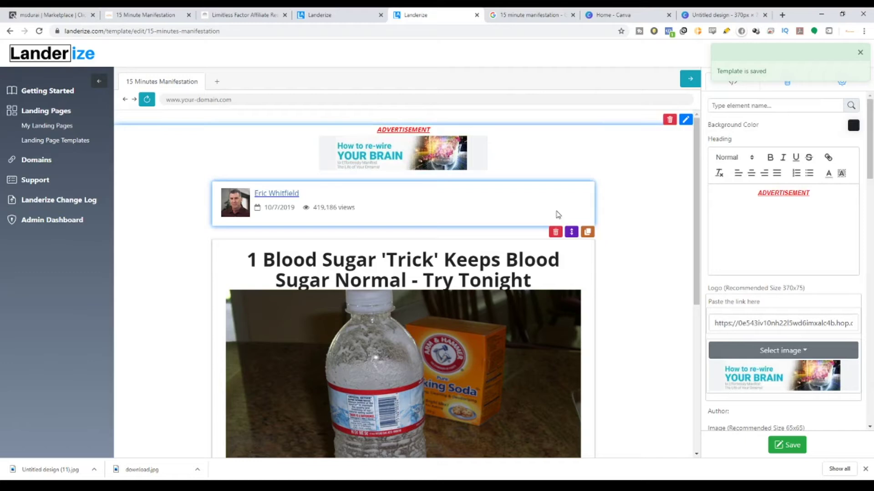
Step: Set the author block's date to 03/06/2020 and its view count to 419,289 views
scroll(406, 264, down, 3)
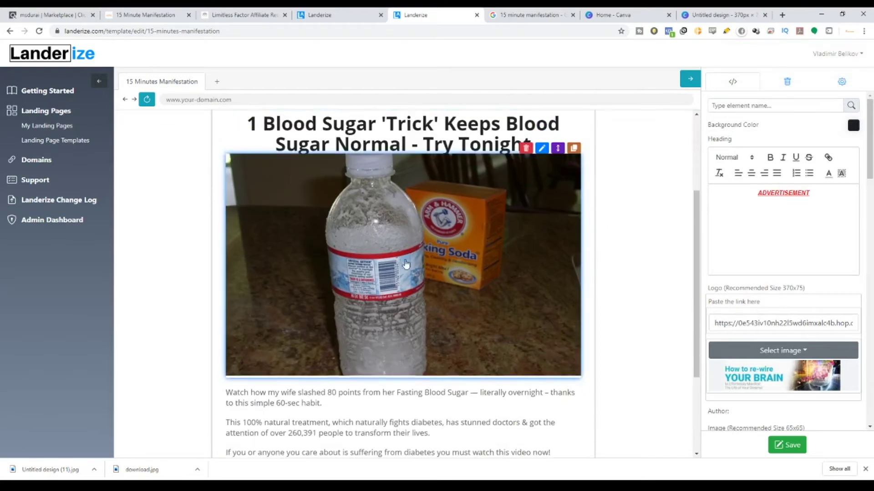
scroll(406, 264, up, 3)
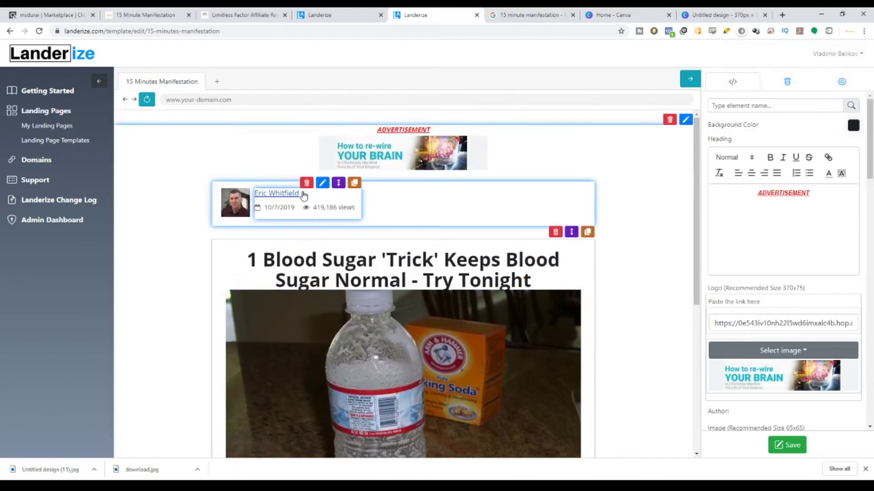
click(322, 184)
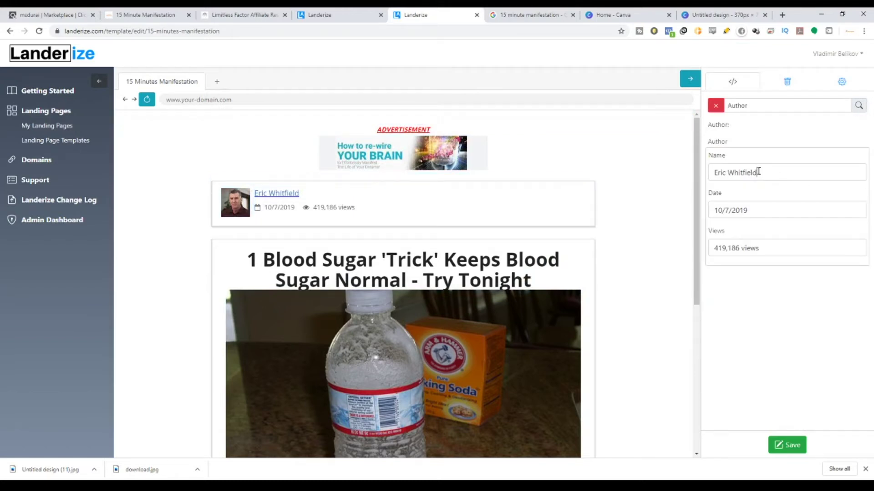
drag(758, 172, 711, 178)
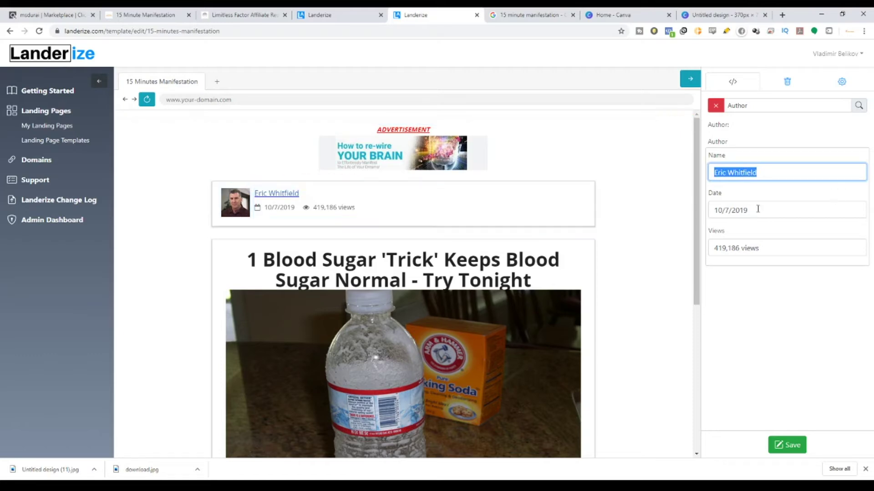
click(722, 212)
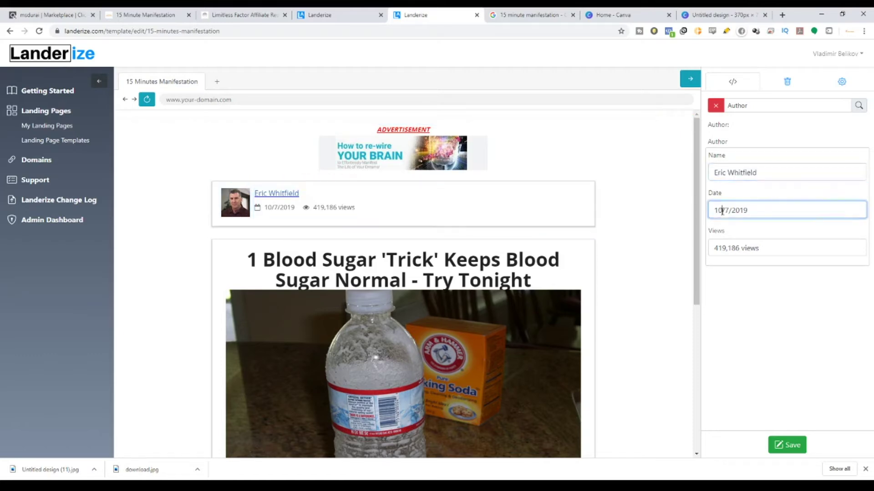
key(BackSpace)
key(BackSpace)
text(03)
click(731, 213)
key(BackSpace)
text(06/)
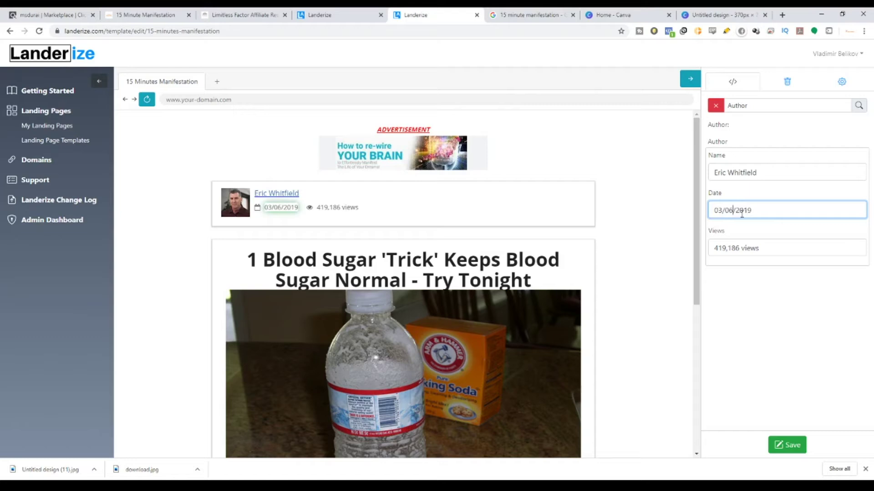
text(20)
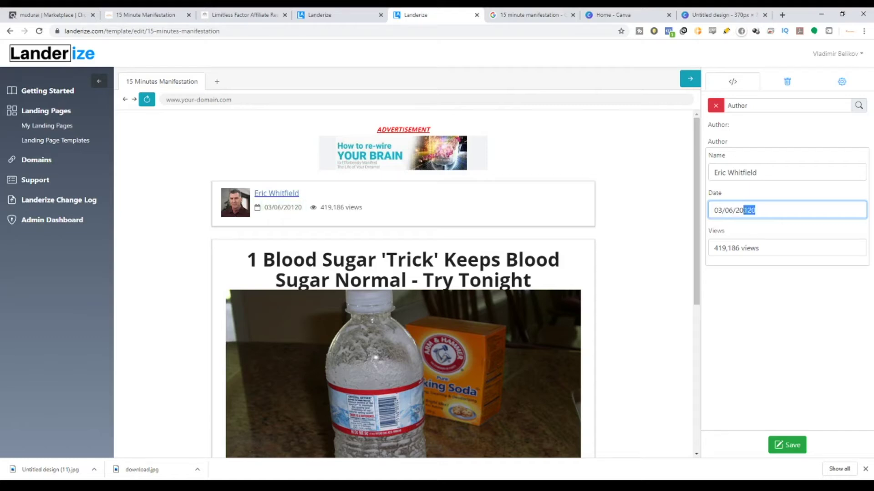
text(20)
drag(735, 248, 738, 248)
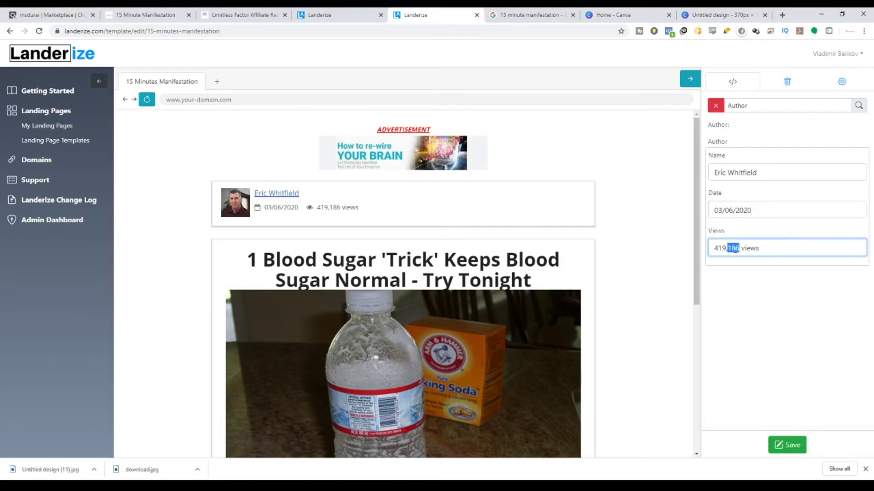
text(289)
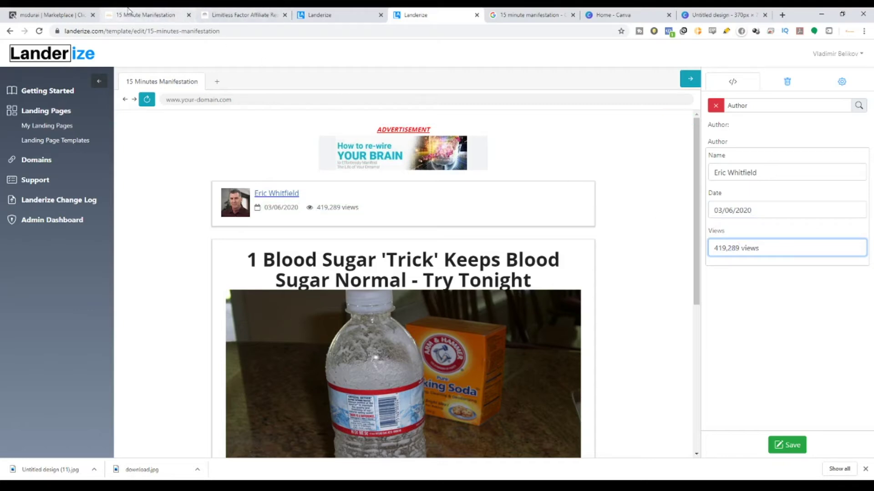
Step: Look up the product creator's name in the Google image results and enter it as the author's name
click(145, 15)
click(415, 15)
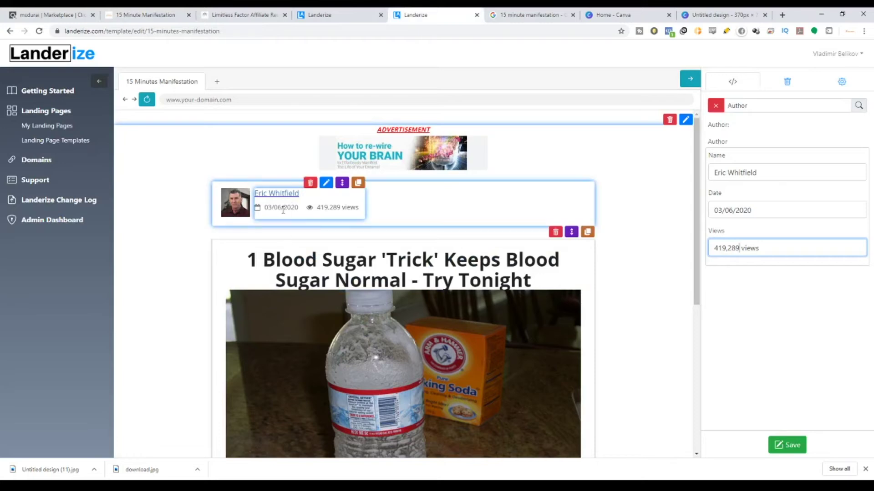
click(522, 11)
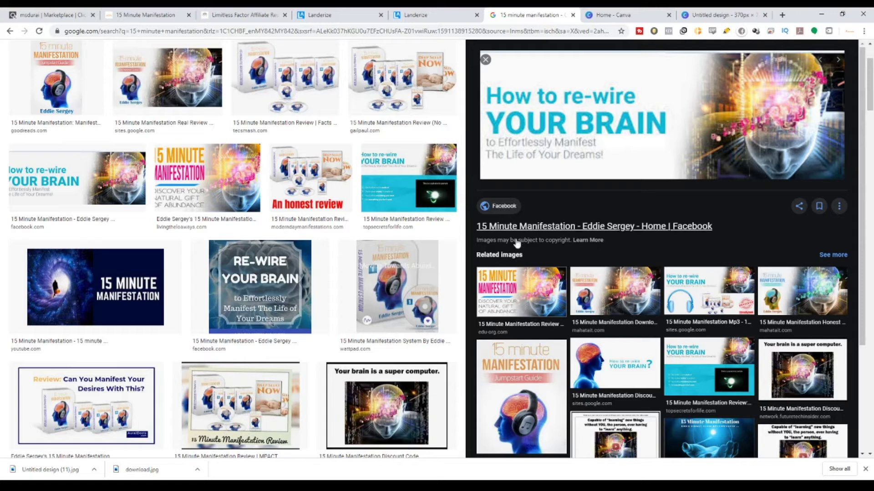
click(617, 304)
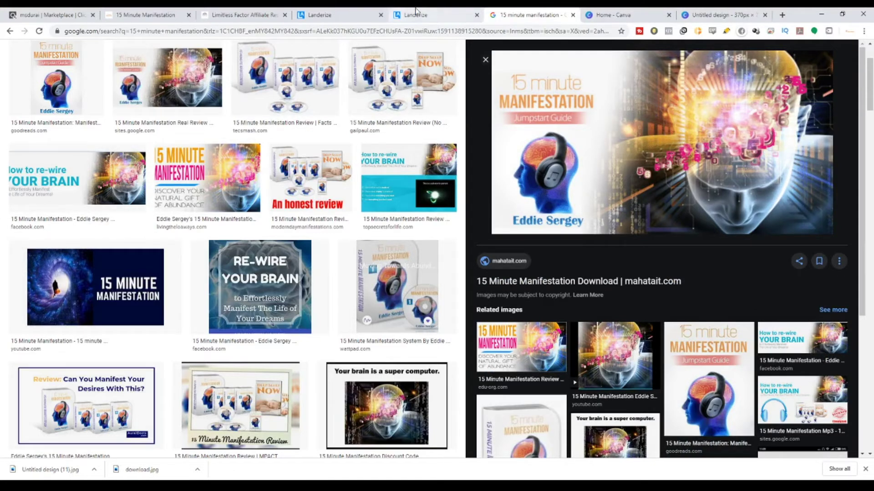
click(445, 13)
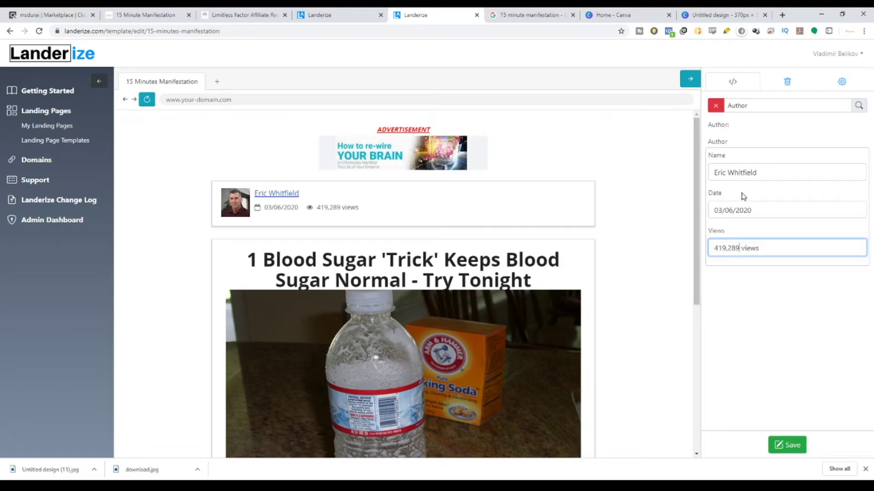
triple_click(765, 169)
text(Eddie)
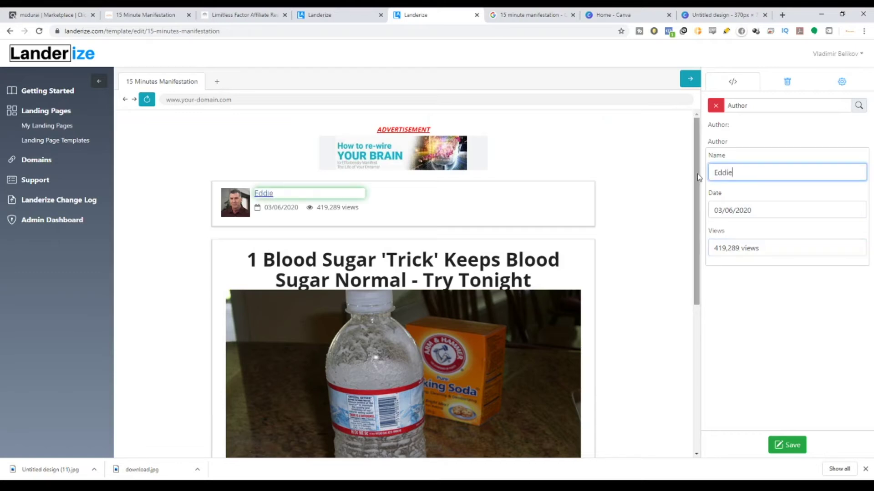
text( Sergey)
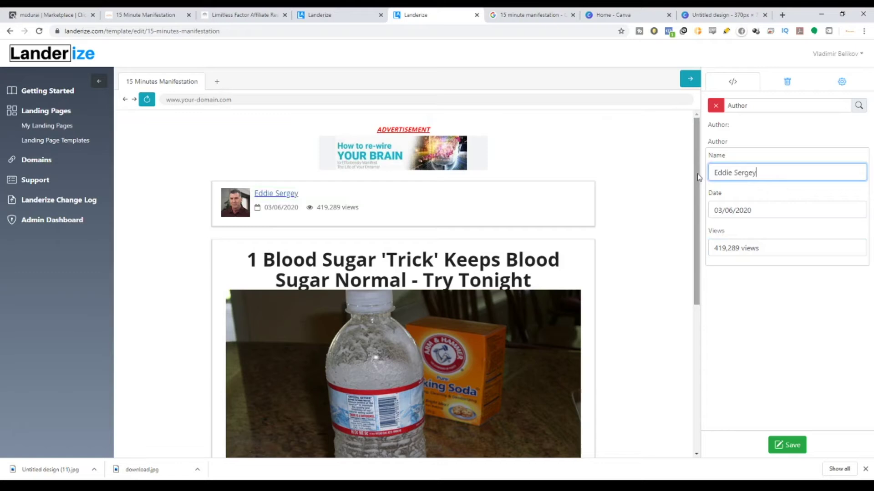
Step: Open the author image for editing, then search Google Images for the product creator's name plus "15 minute manifestation" and download the portrait
click(242, 183)
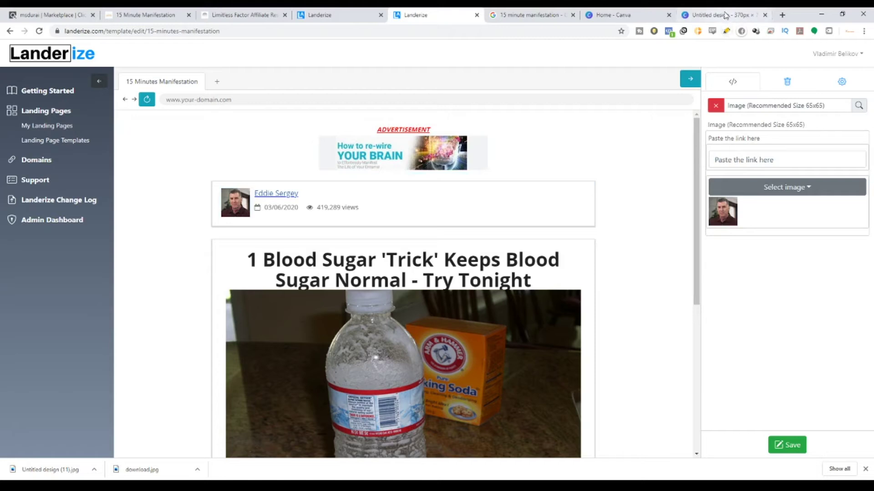
click(530, 15)
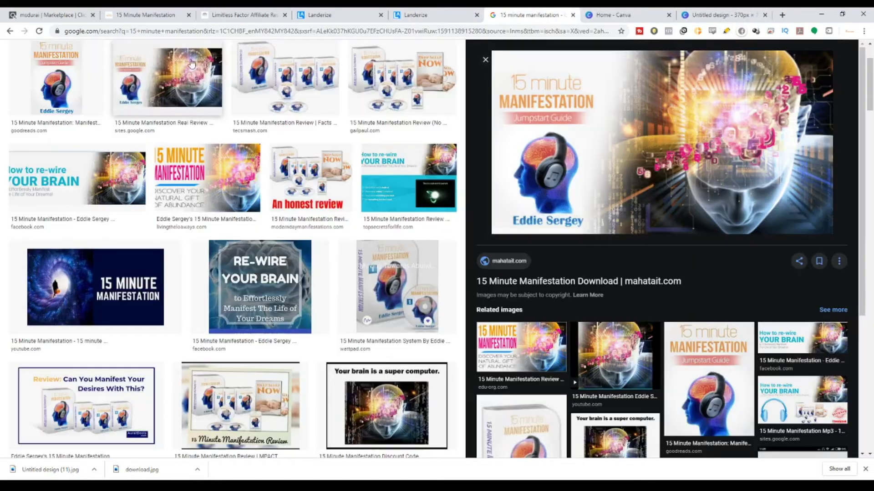
scroll(207, 89, up, 3)
triple_click(171, 59)
text(e)
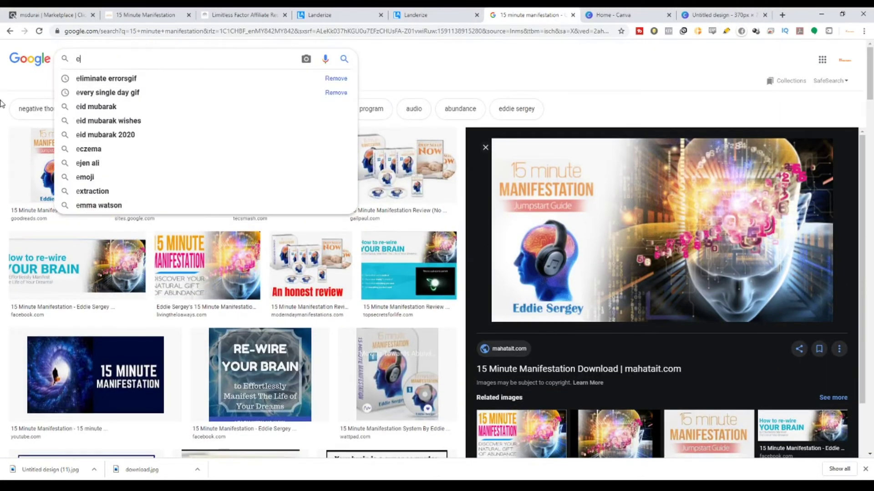
text(ddie se)
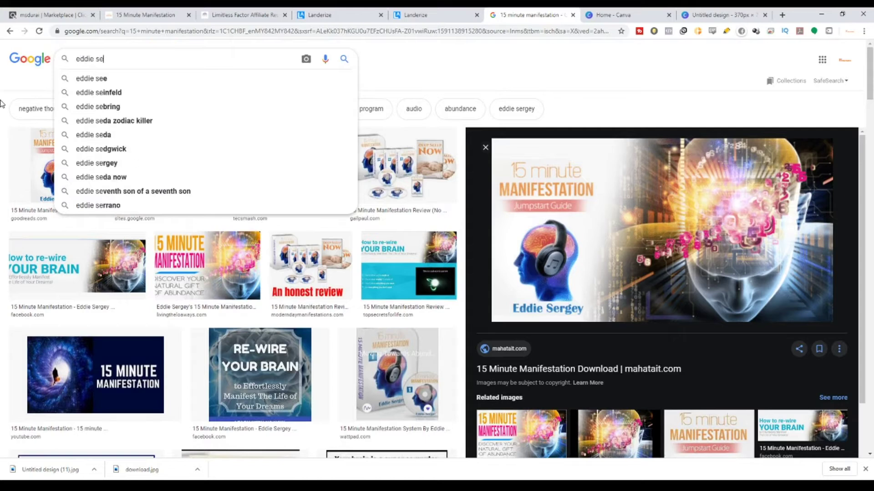
text(rge)
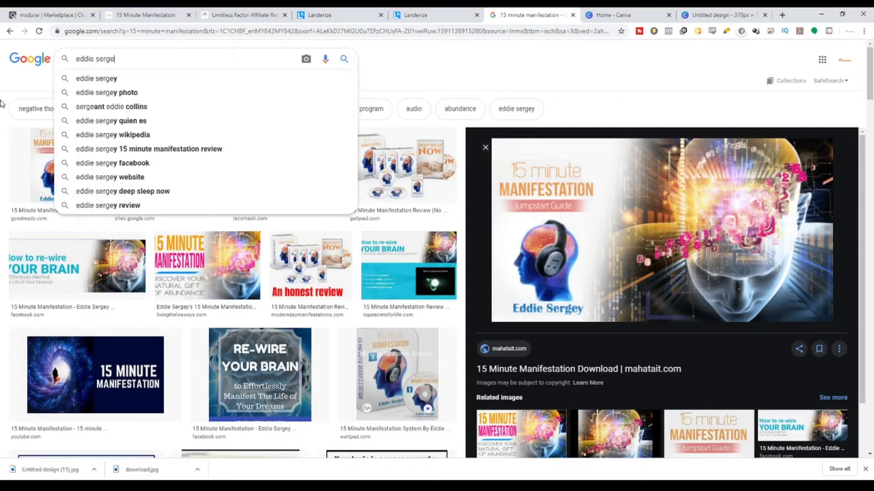
text(y 15)
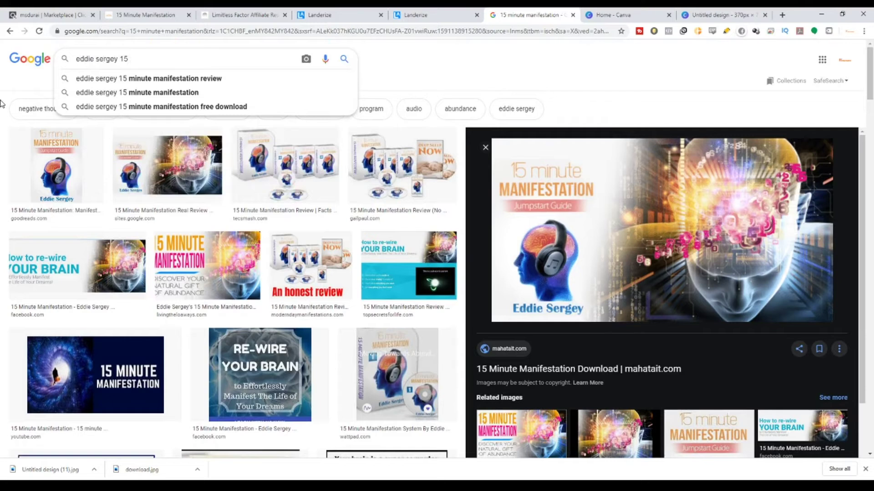
key(Down)
key(Down)
key(Return)
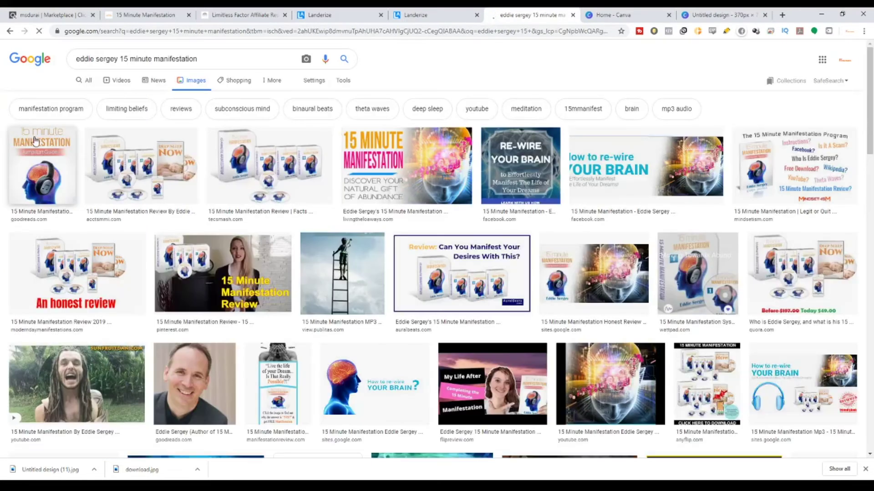
click(212, 376)
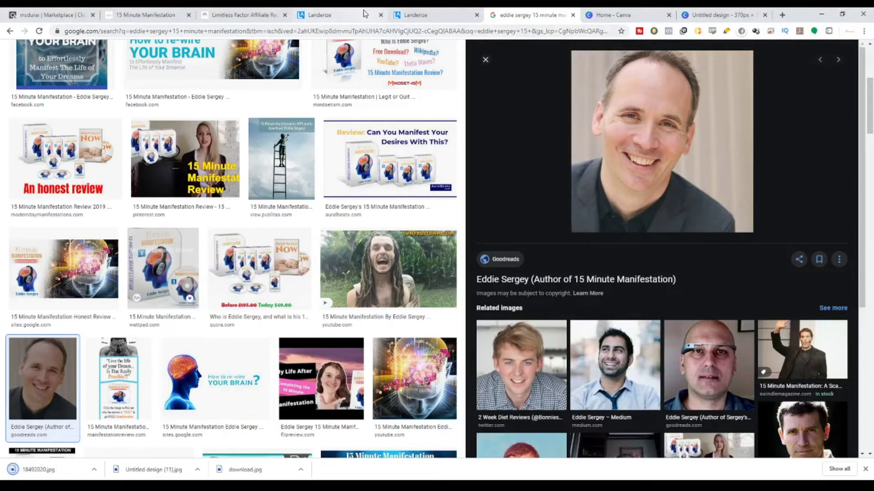
Step: Check the author image's recommended size in Landerize and create a new 65 x 65 px design in Canva
click(612, 14)
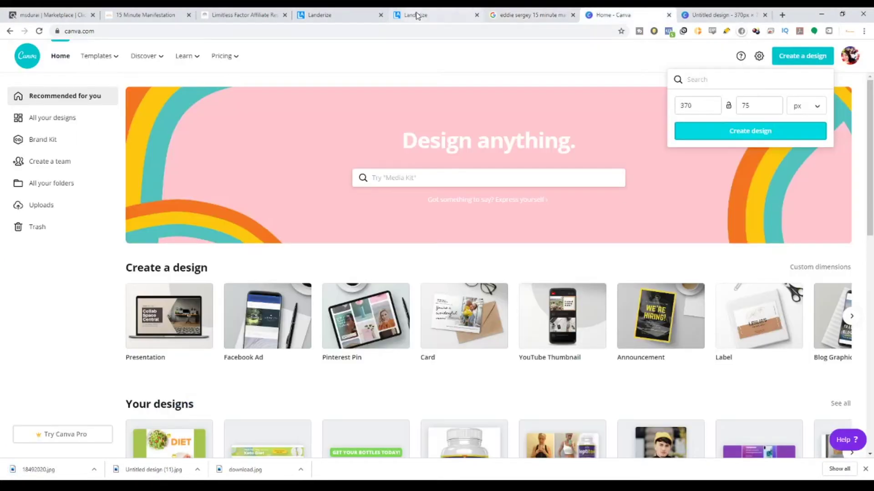
click(458, 12)
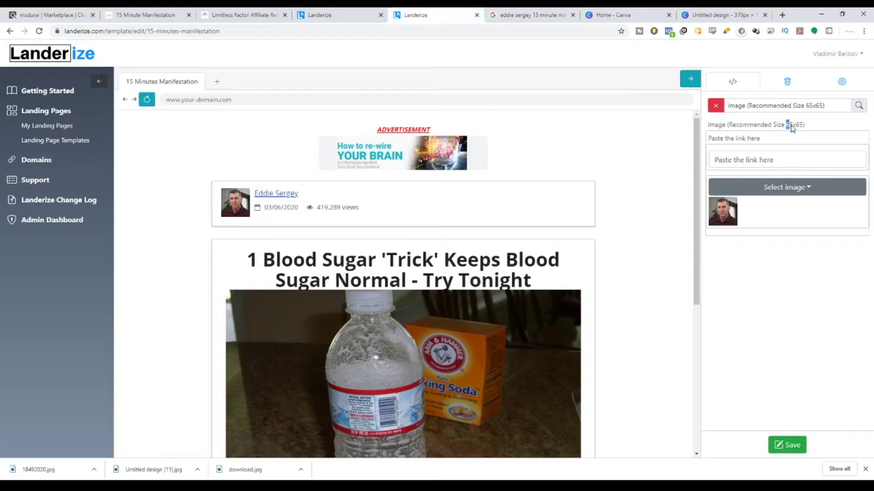
drag(791, 128, 804, 128)
click(637, 14)
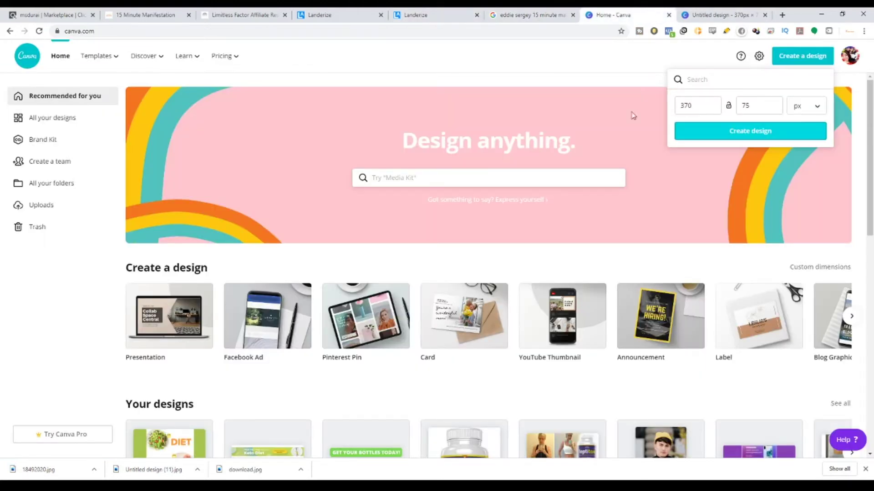
key(BackSpace)
key(BackSpace)
key(BackSpace)
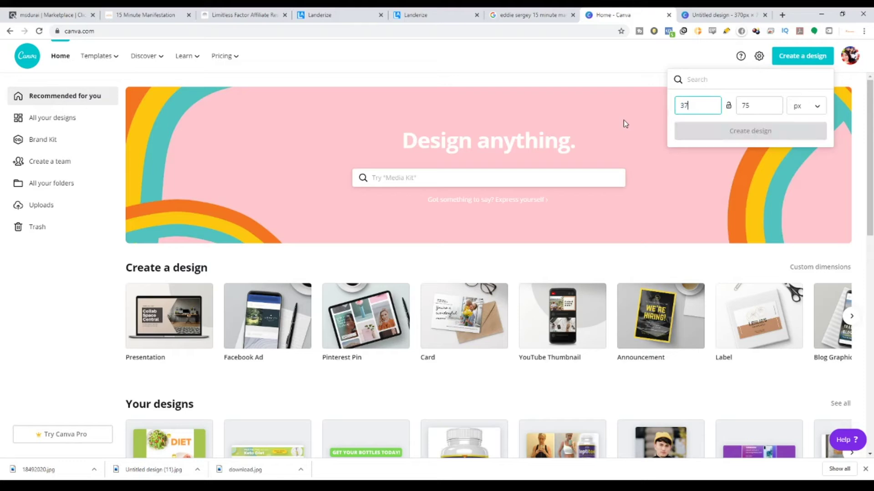
text(65)
key(Tab)
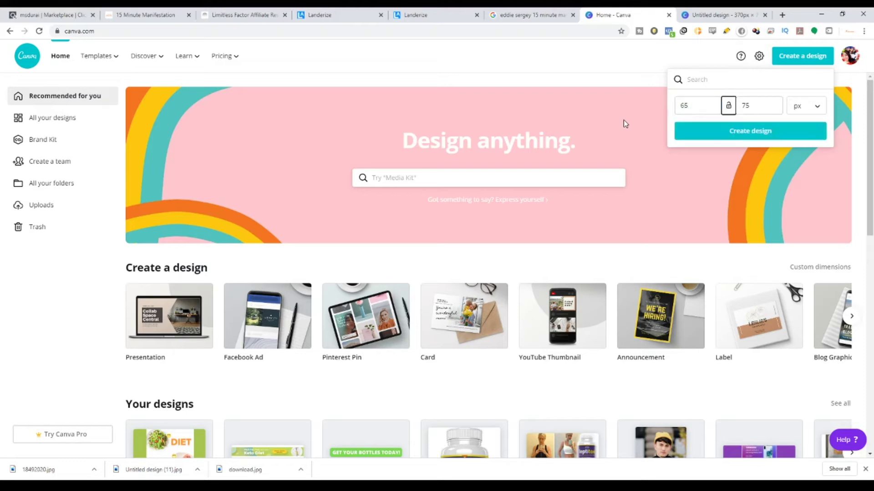
key(Tab)
text(65)
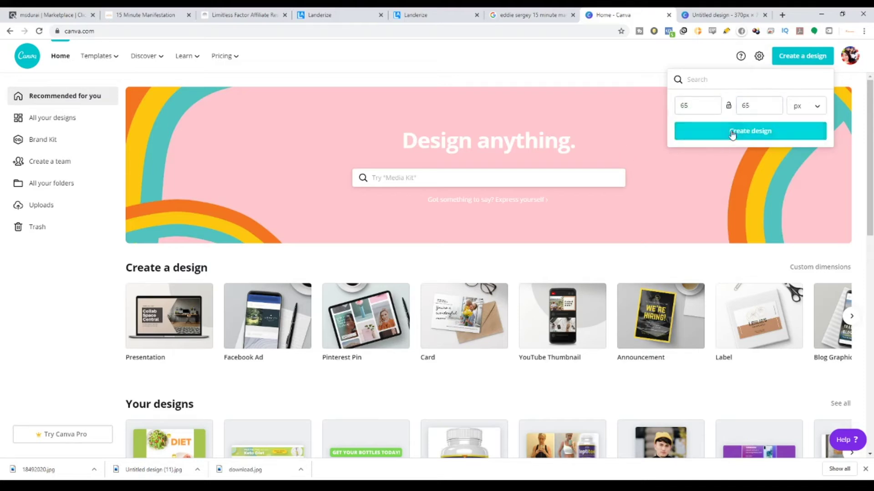
click(733, 132)
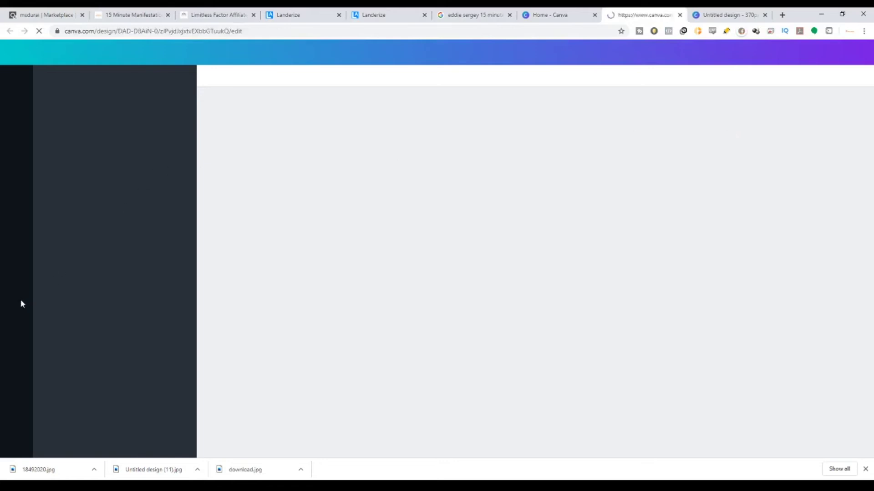
Step: Fill the blank canvas with the uploaded portrait of the product creator and download the design as a JPG
click(23, 311)
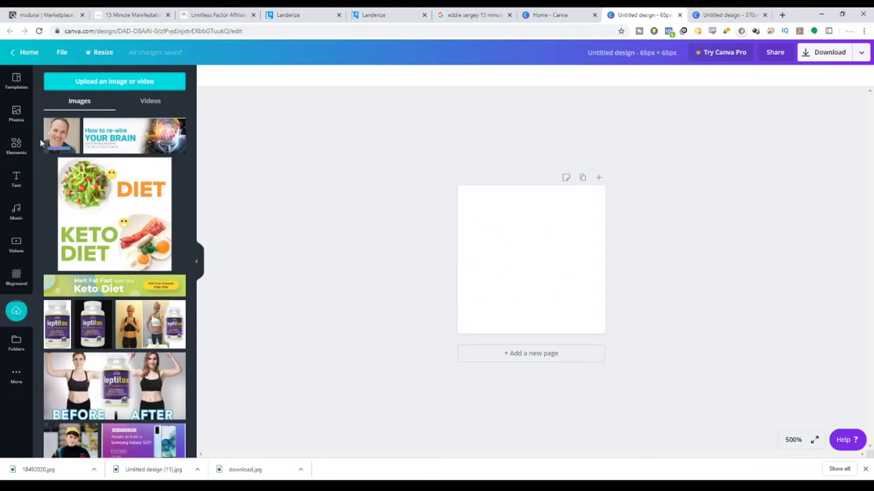
drag(55, 136, 469, 201)
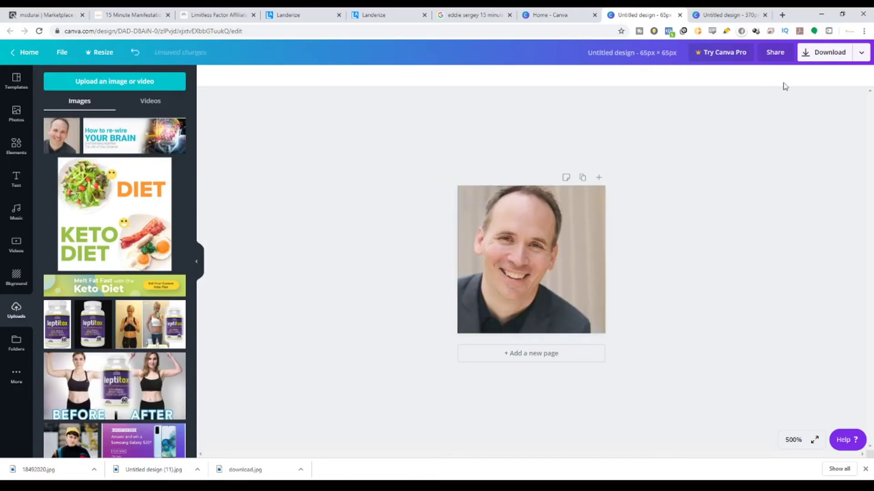
click(817, 59)
click(794, 119)
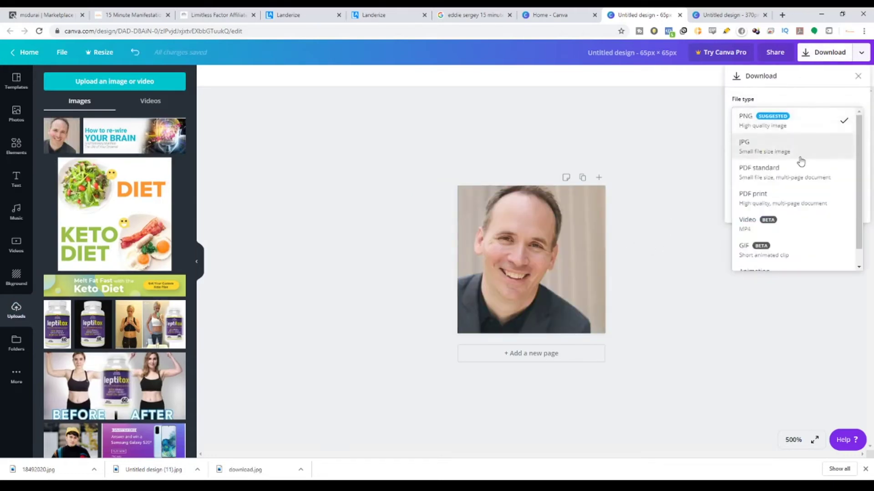
click(800, 157)
click(799, 205)
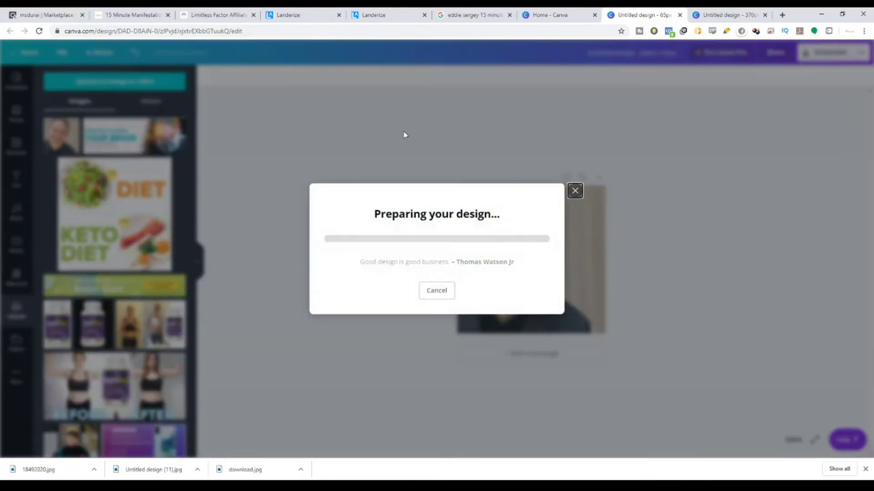
Step: Switch back to the Landerize template editor and replace the author block's image with the downloaded Untitled design (12).jpg
click(398, 15)
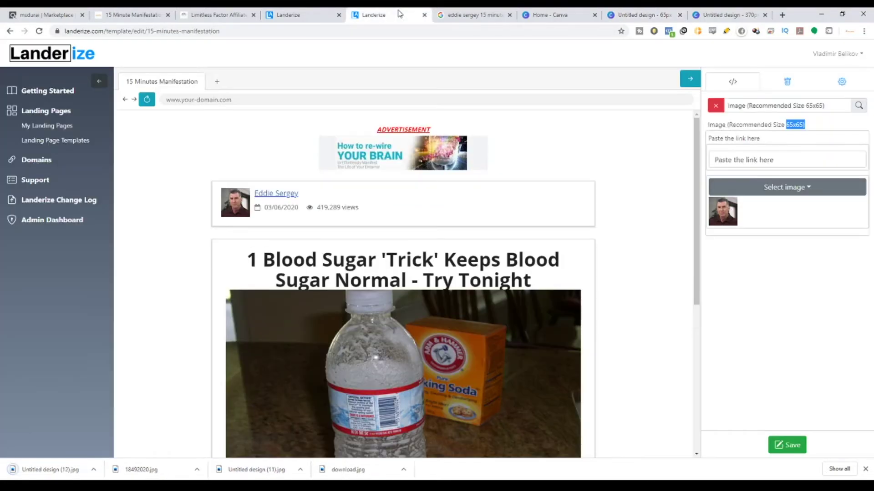
click(784, 189)
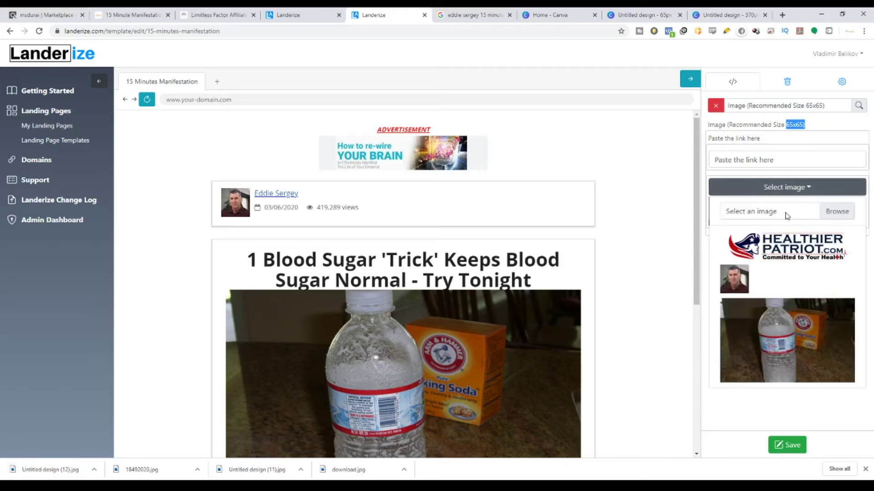
click(840, 214)
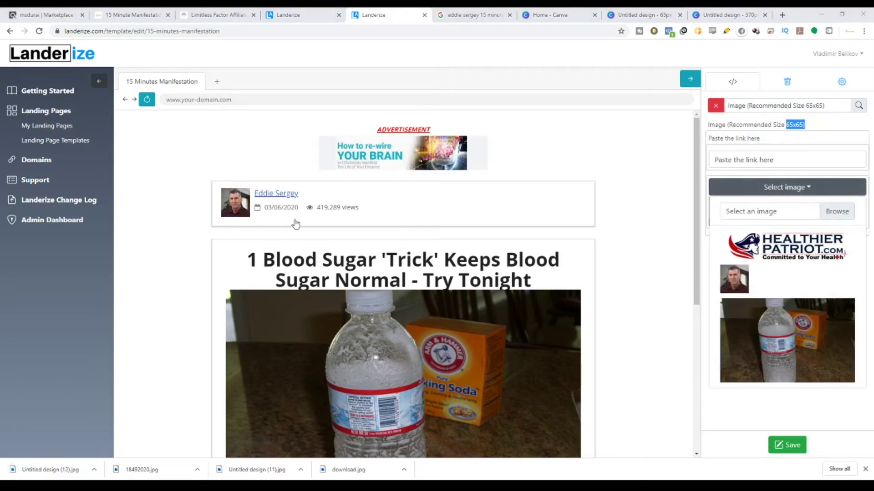
click(382, 227)
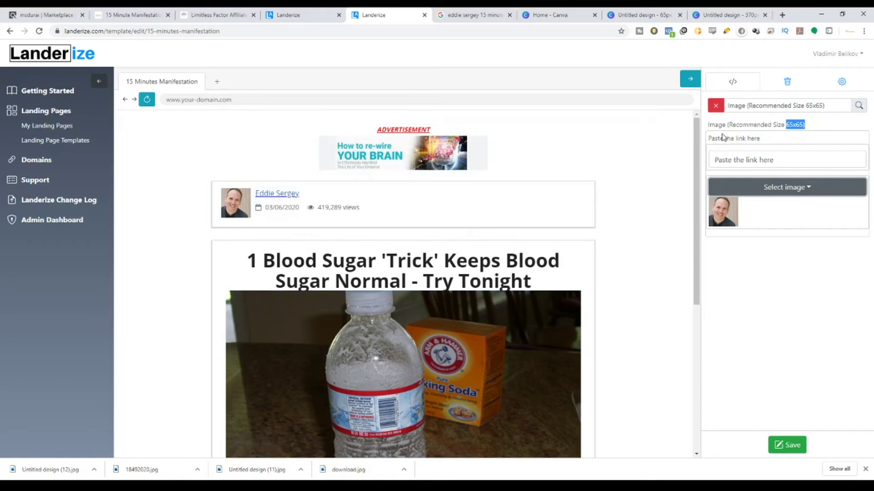
Step: Paste the ClickBank affiliate link as the author image's link and save the template
click(821, 167)
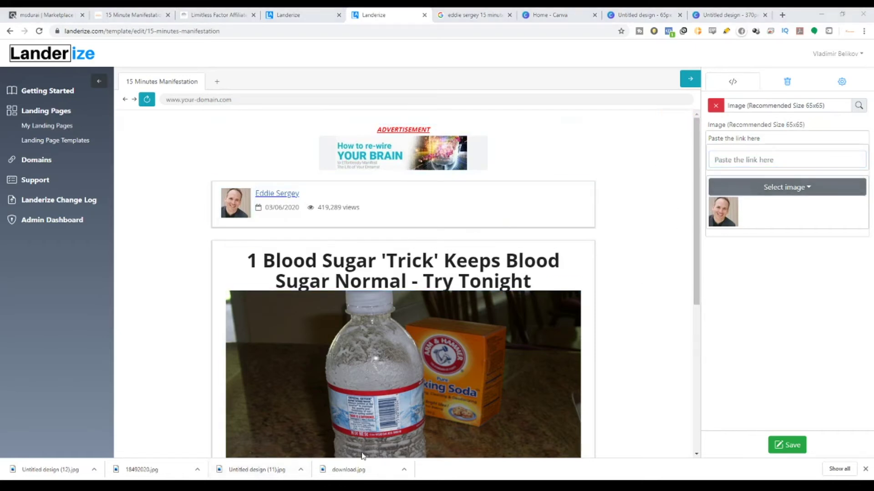
click(762, 157)
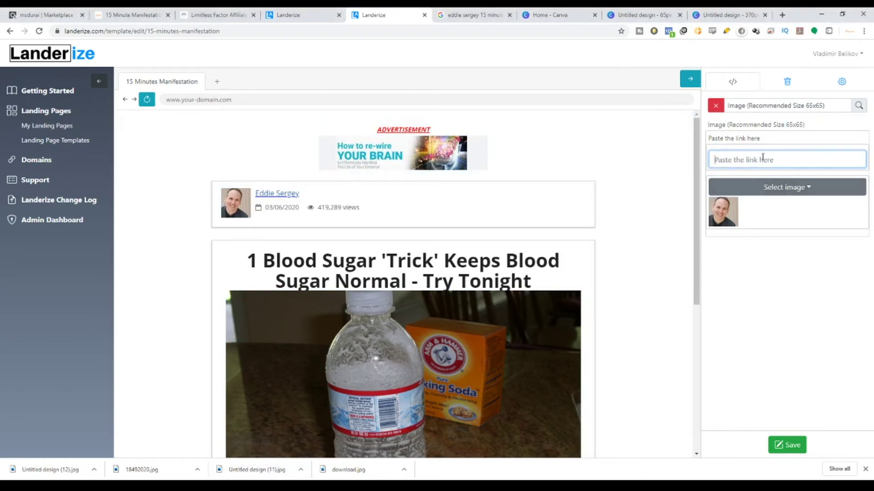
key(ctrl+v)
click(784, 449)
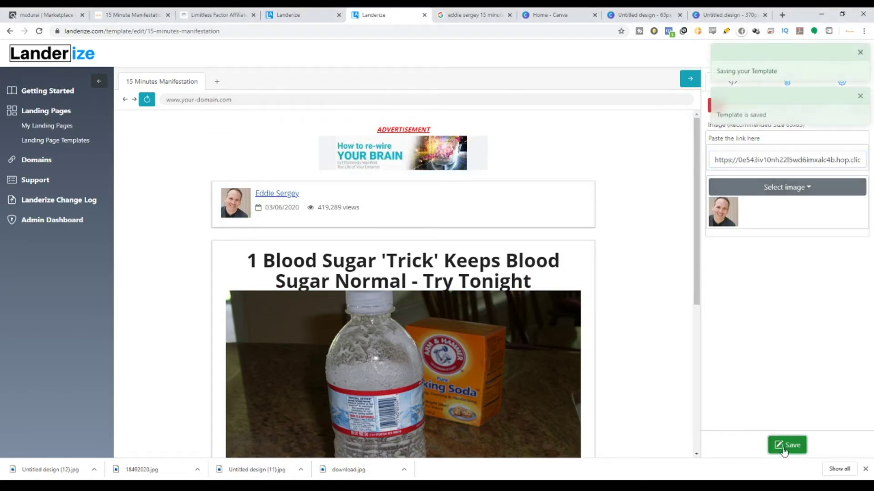
Step: Open the headline text for editing and look through the Limitless Factor affiliate resources page for offers with usable promotional material
scroll(538, 255, down, 2)
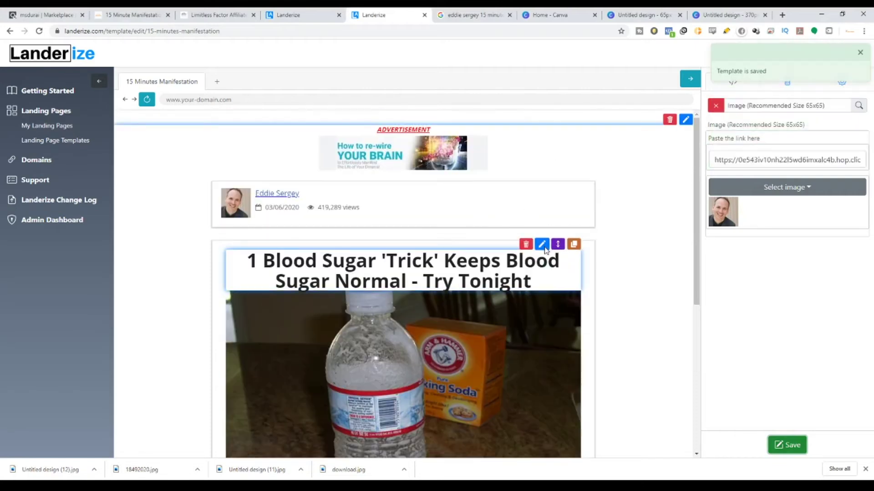
click(542, 246)
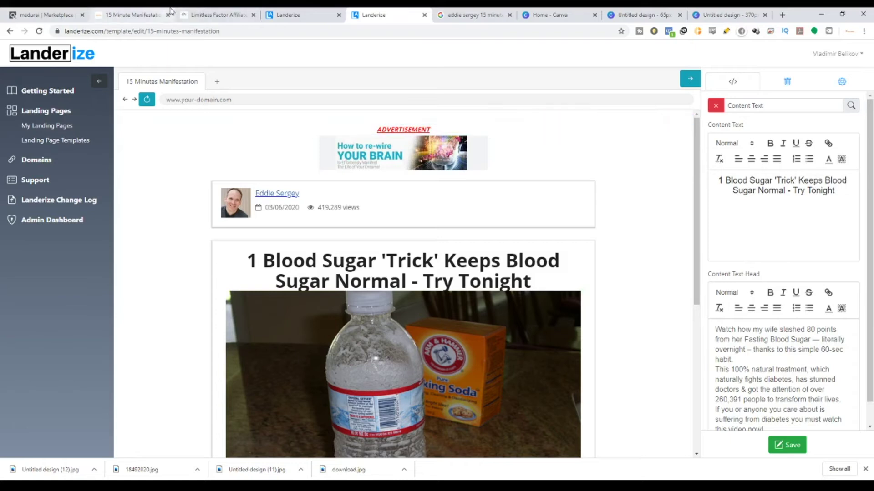
click(204, 11)
scroll(235, 302, down, 7)
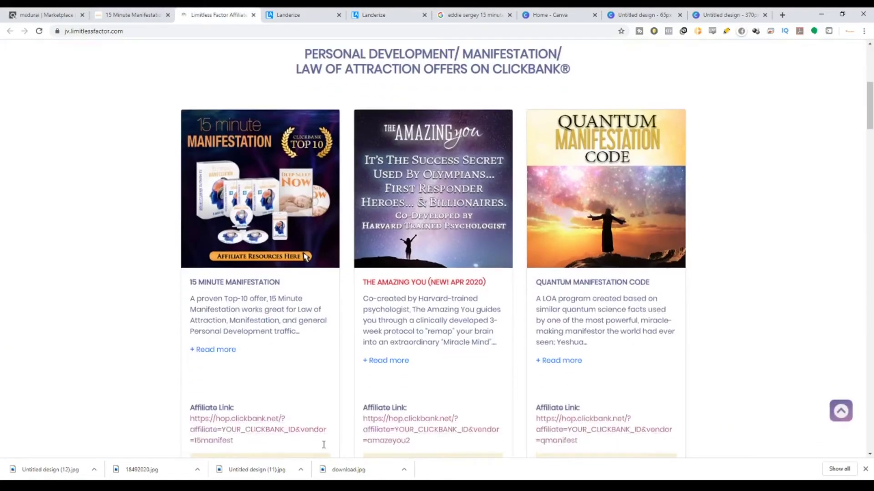
scroll(319, 283, down, 1)
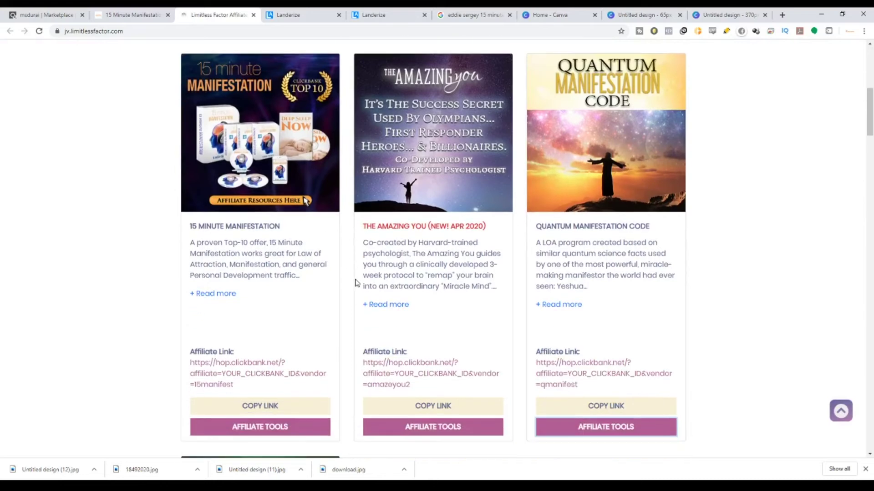
scroll(629, 317, down, 5)
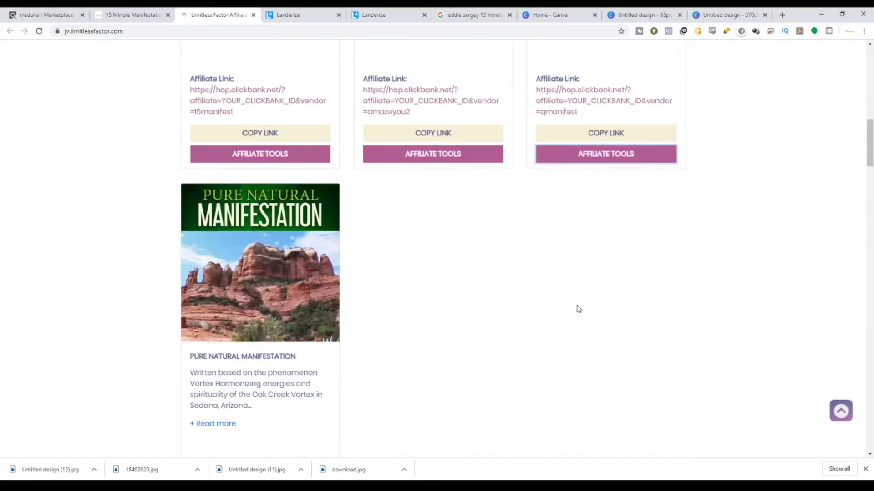
scroll(594, 288, up, 3)
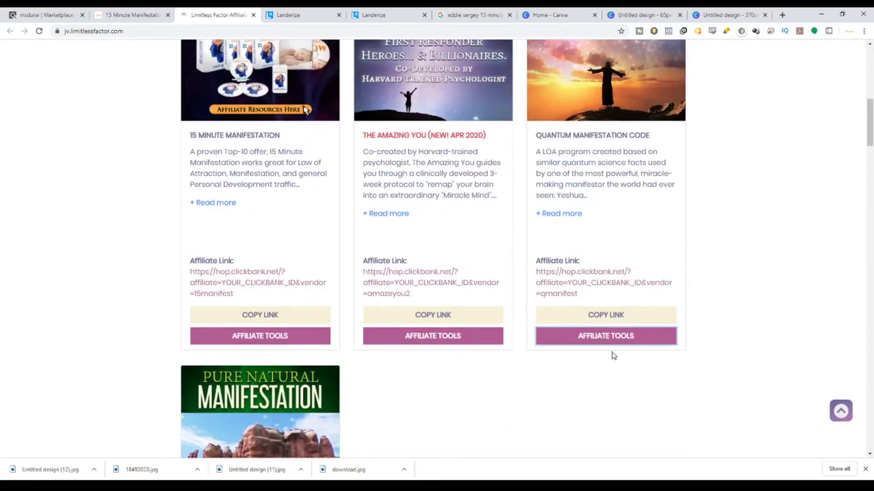
scroll(615, 345, up, 10)
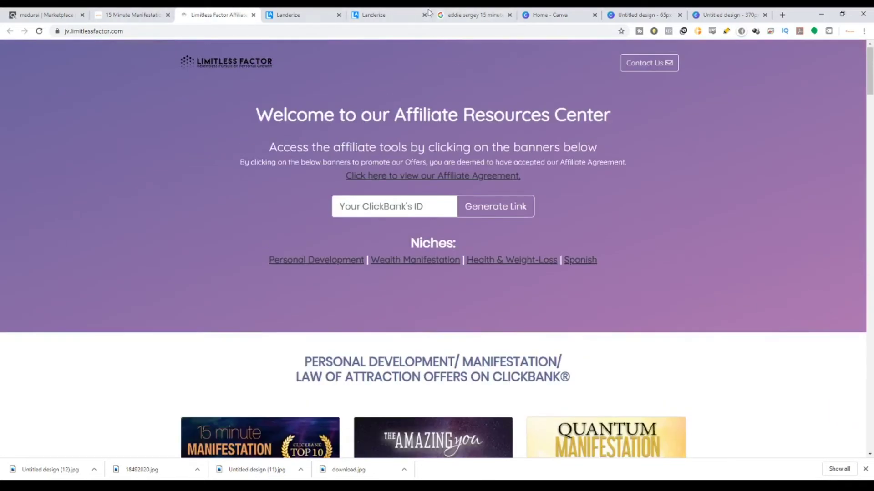
scroll(617, 314, down, 7)
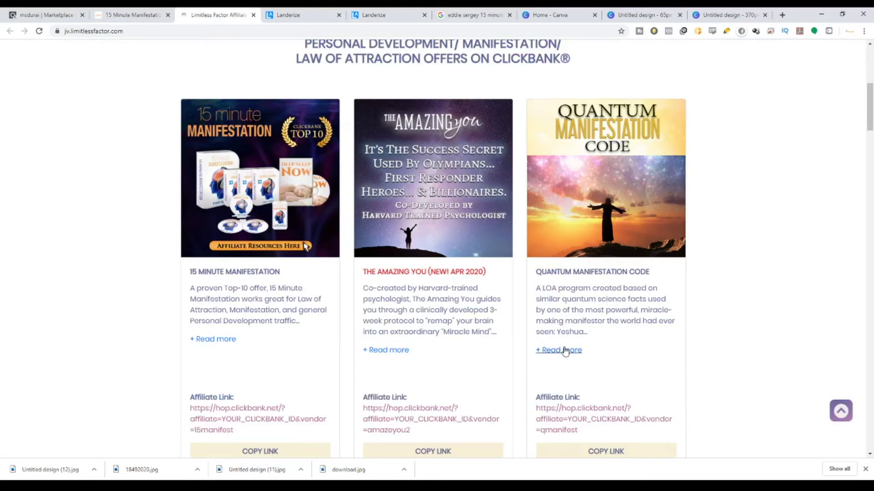
scroll(406, 335, down, 20)
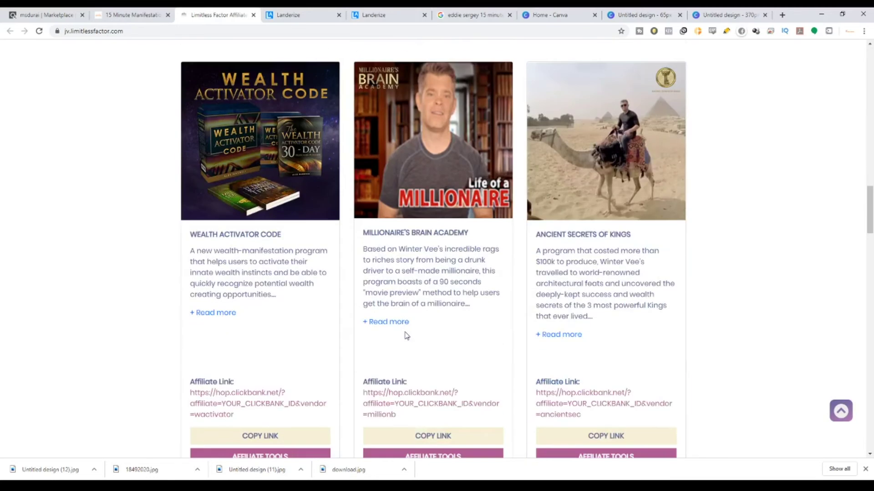
scroll(314, 284, up, 12)
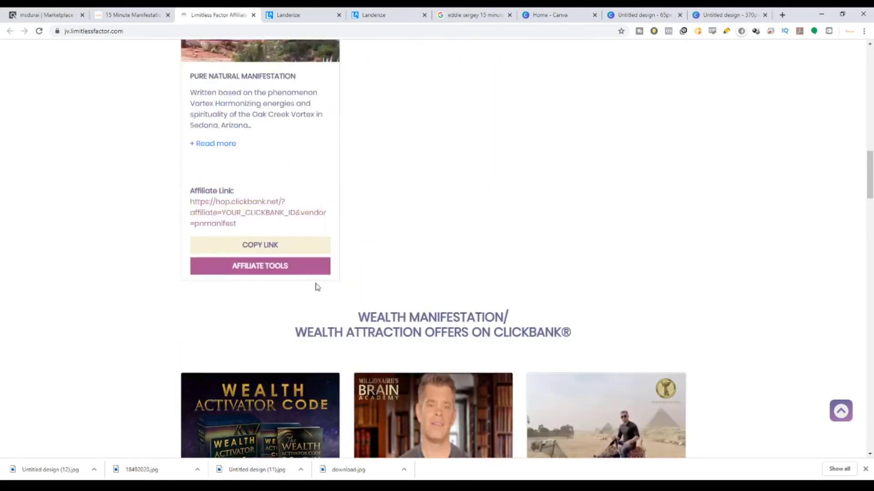
scroll(317, 286, up, 15)
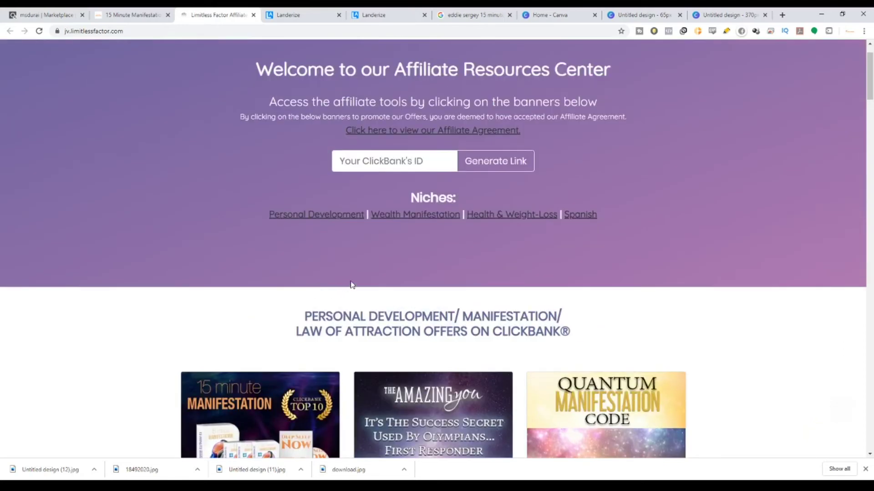
drag(324, 102, 613, 110)
scroll(669, 193, down, 5)
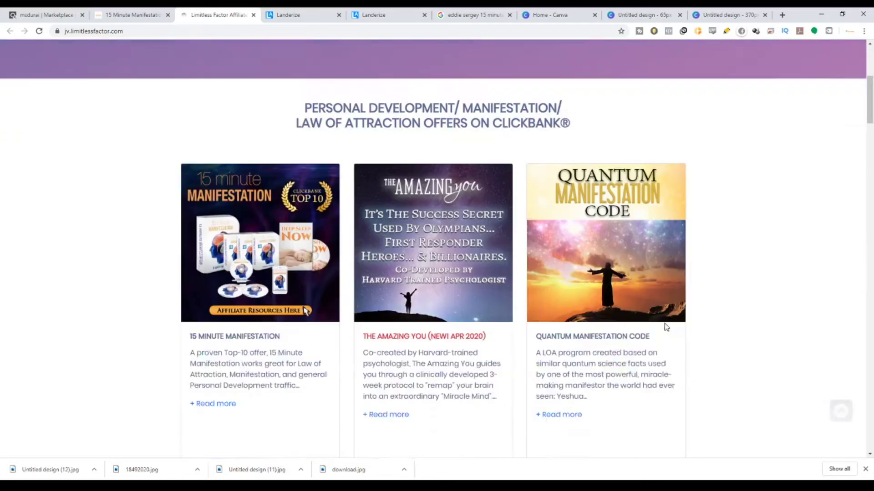
scroll(626, 321, down, 3)
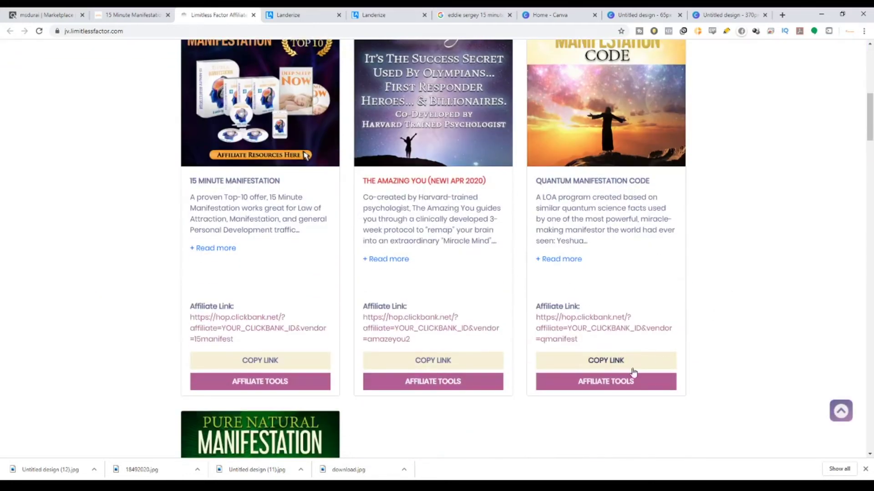
Step: Open the Quantum Manifestation Code affiliate tools page and copy its introductory paragraph starting "Did you know that Jesus was a Quantum Physicist?"
click(629, 383)
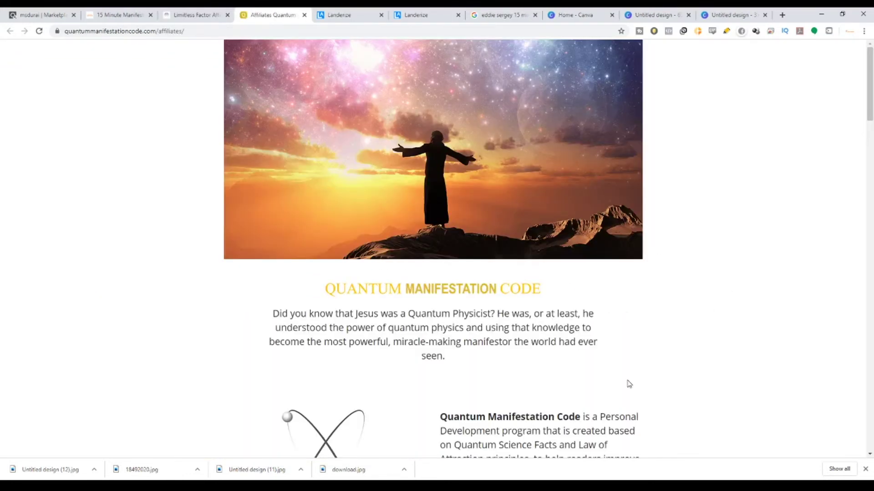
scroll(425, 314, down, 10)
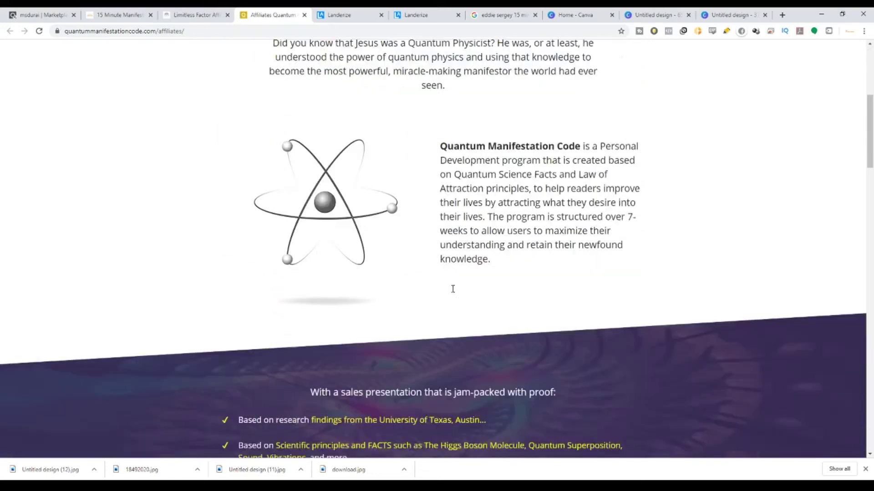
scroll(453, 288, down, 15)
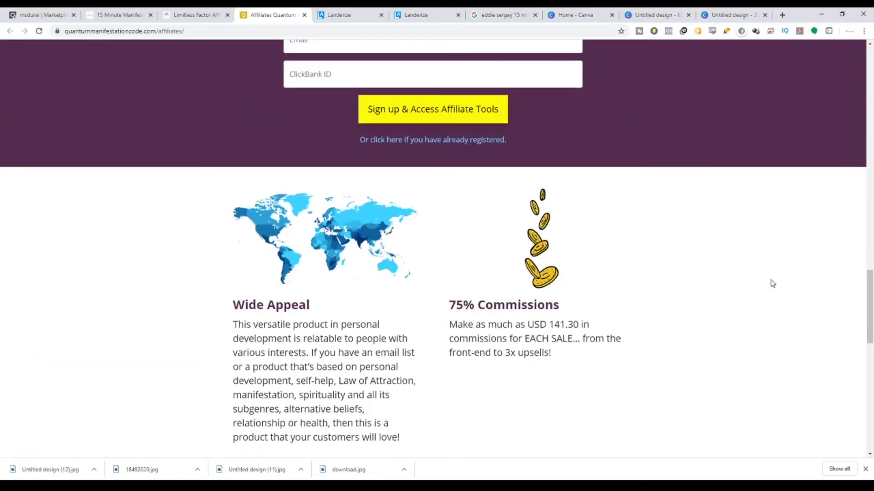
mouse_move(870, 309)
mouse_down()
mouse_move(871, 432)
mouse_move(870, 328)
mouse_move(833, 87)
mouse_up()
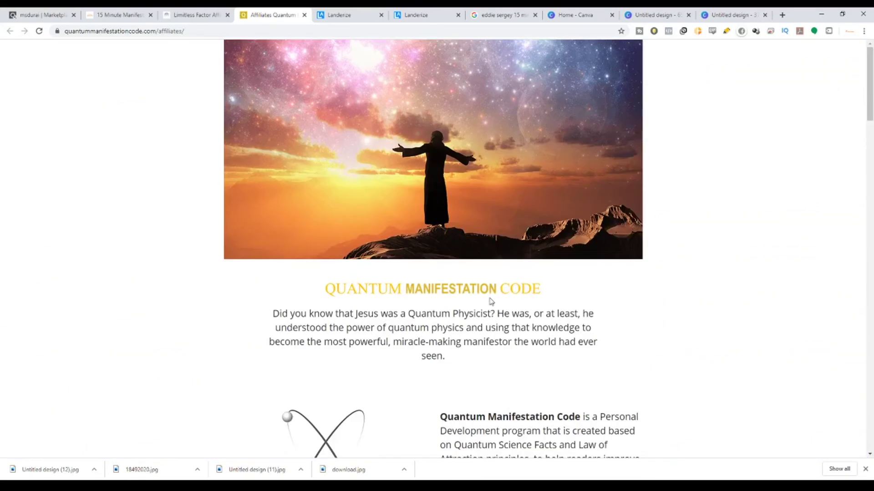
drag(271, 322, 613, 359)
key(ctrl+c)
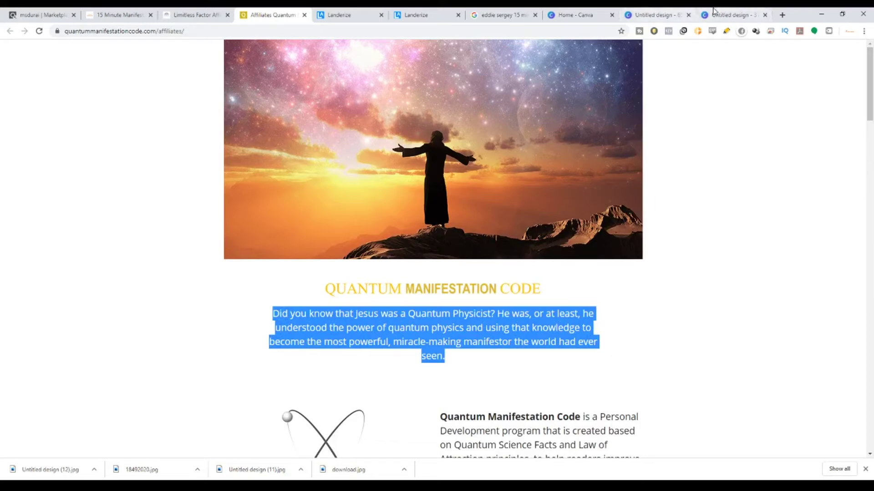
Step: Return to the Landerize template editor and replace the Content Text Head copy with the copied Quantum Physicist paragraph
click(407, 14)
scroll(599, 259, down, 4)
scroll(498, 366, down, 1)
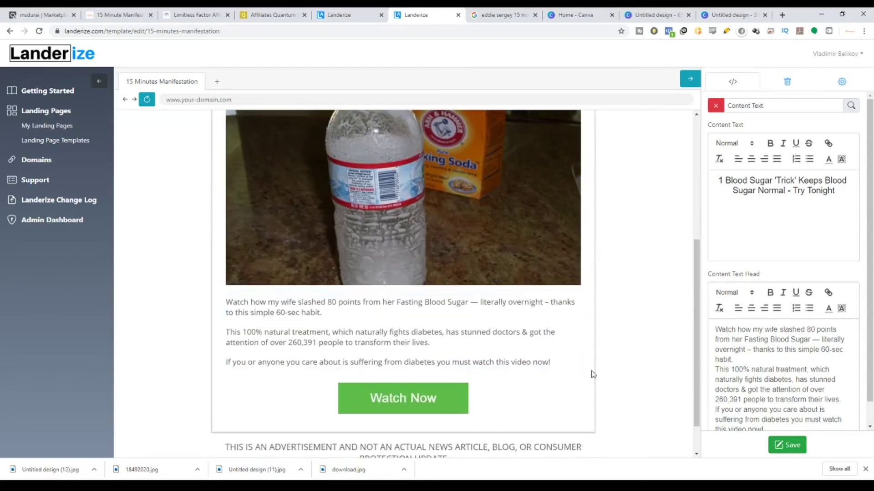
scroll(758, 418, down, 1)
drag(780, 406, 706, 304)
key(ctrl+v)
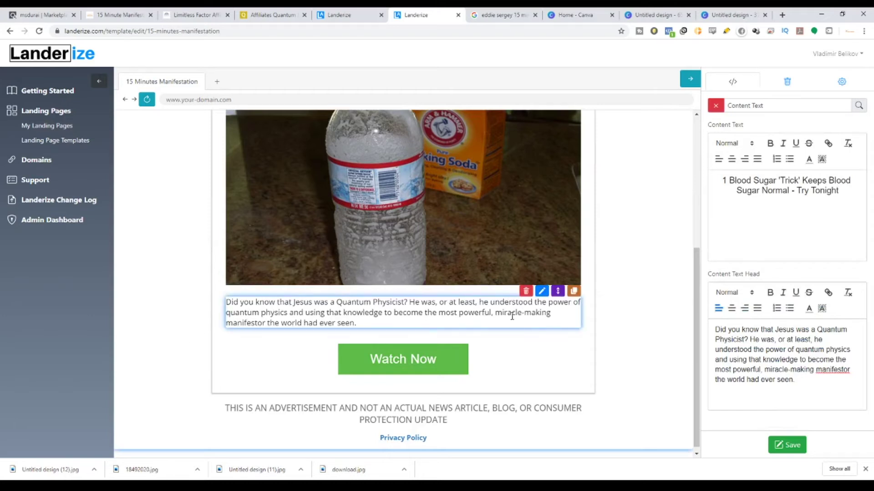
Step: Replace the main bottle and baking soda image with the Quantum Manifestation Code picture of the robed figure at sunset
scroll(463, 359, up, 4)
scroll(463, 382, down, 3)
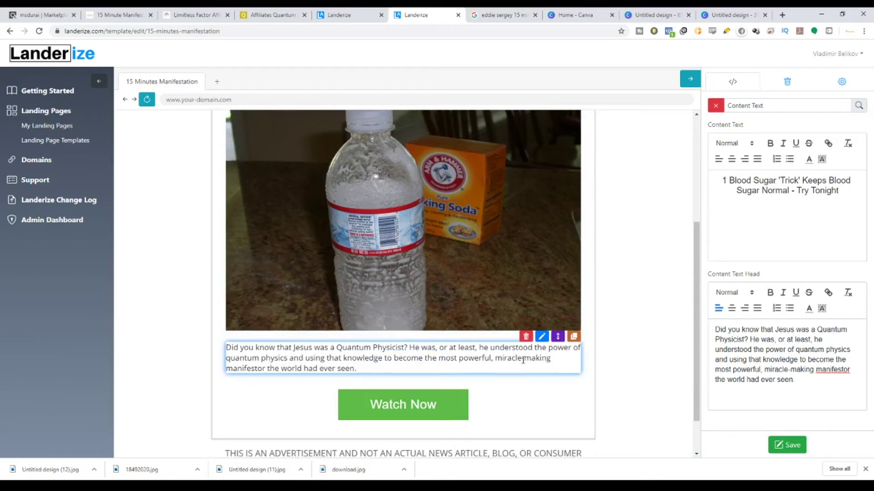
scroll(455, 228, up, 2)
click(287, 10)
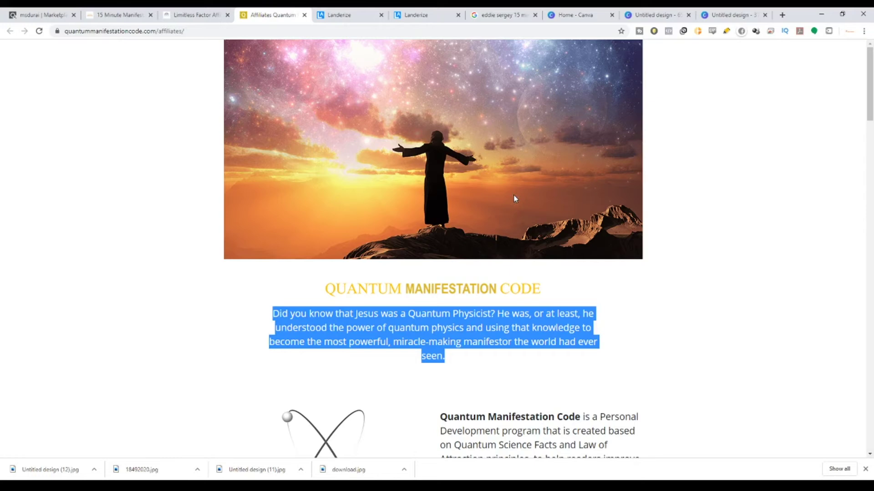
click(414, 14)
click(542, 194)
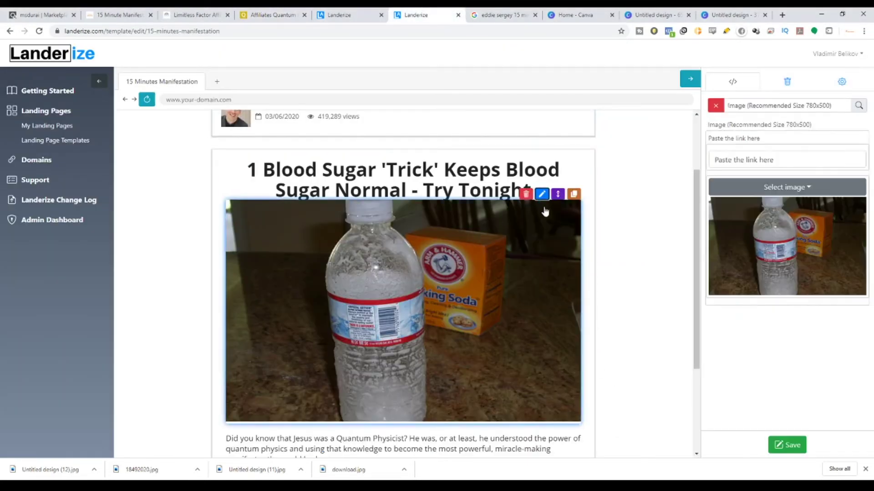
click(796, 188)
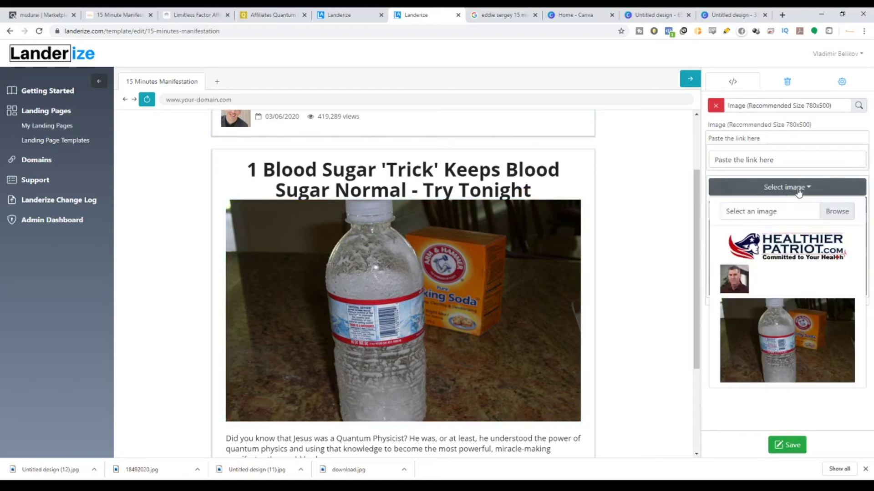
click(826, 205)
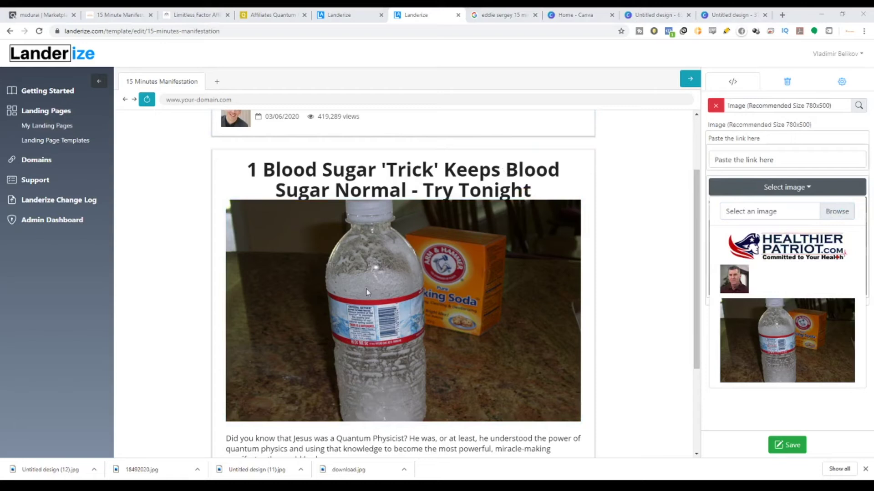
click(611, 378)
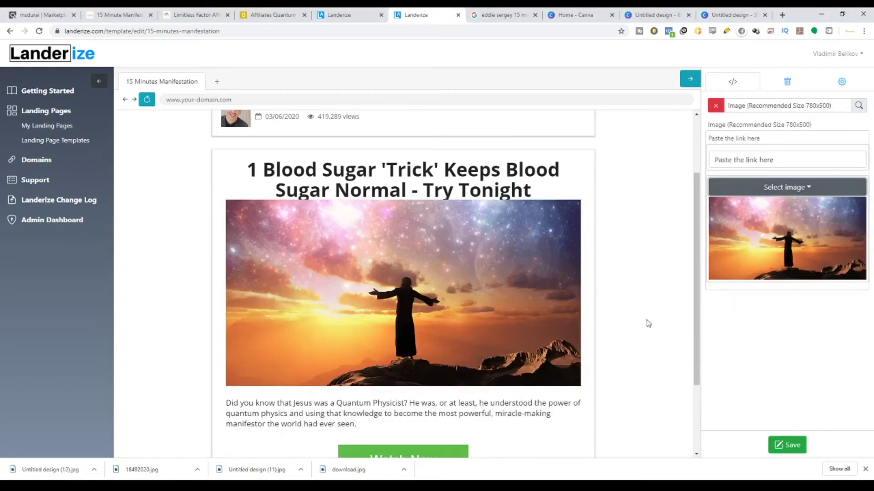
Step: Paste the ClickBank affiliate link as the main image's link and save the template
mouse_move(457, 210)
drag(773, 162, 734, 160)
key(BackSpace)
key(BackSpace)
key(BackSpace)
key(BackSpace)
key(BackSpace)
key(BackSpace)
key(BackSpace)
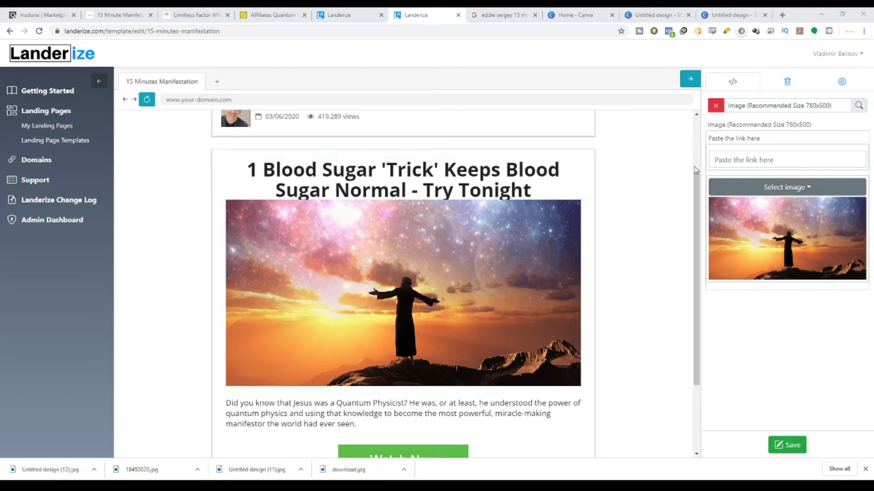
click(748, 160)
key(ctrl+v)
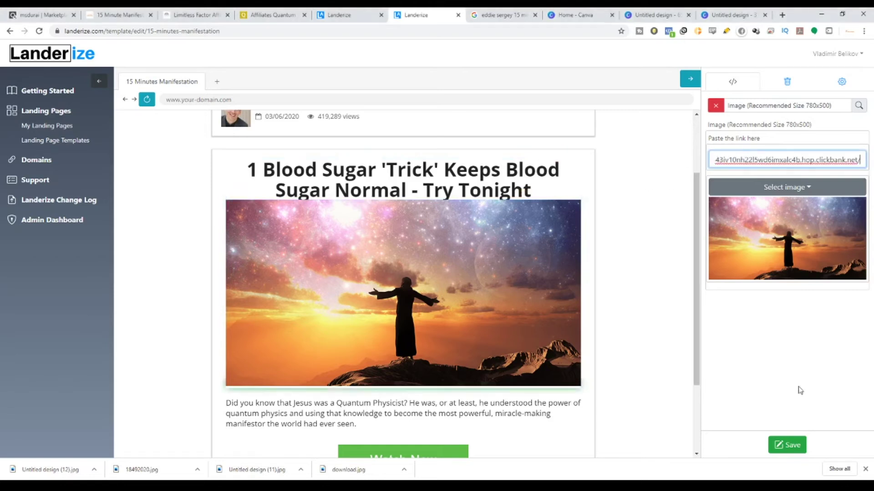
click(787, 445)
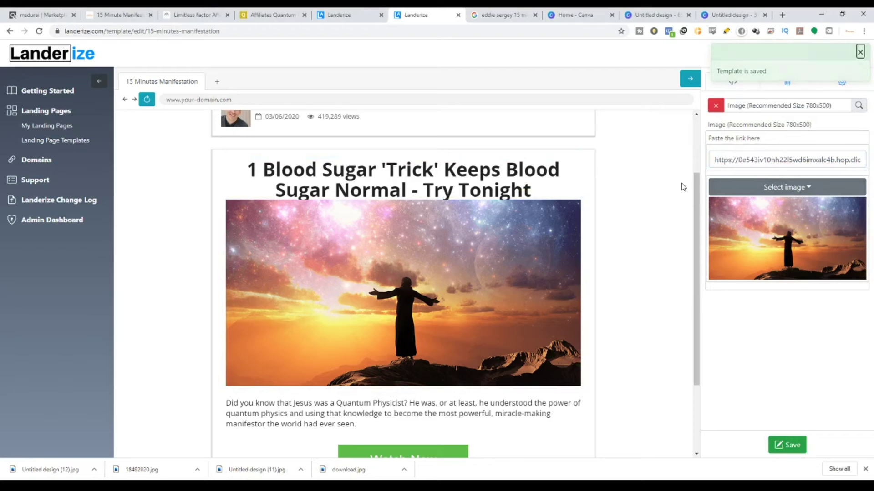
click(861, 53)
Step: Open the blood sugar headline above the main image for text editing
scroll(500, 343, down, 2)
scroll(422, 219, up, 4)
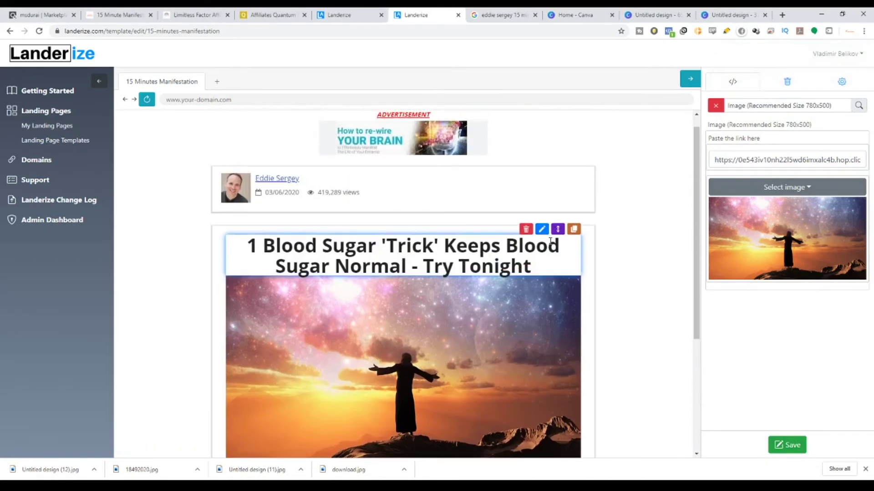
click(539, 229)
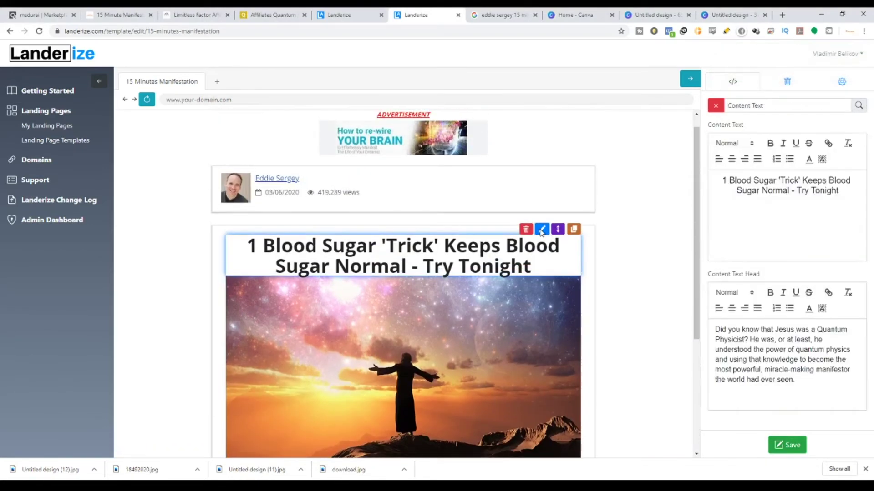
Step: Look through the Quantum Manifestation Code affiliate page and the Limitless Factor offers page for headline copy
click(273, 14)
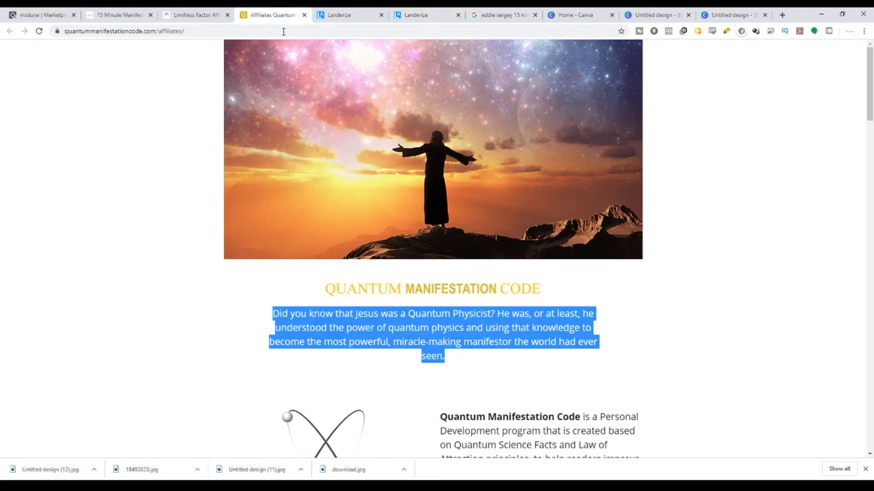
scroll(483, 313, down, 5)
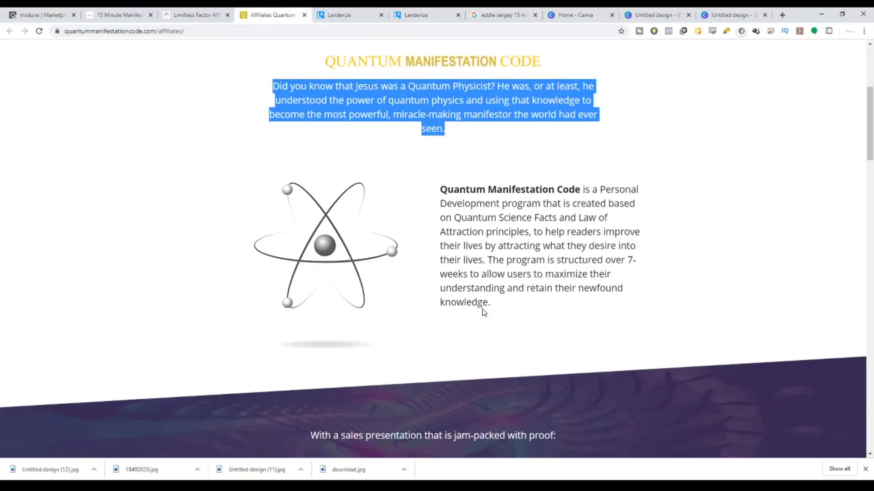
scroll(534, 241, down, 6)
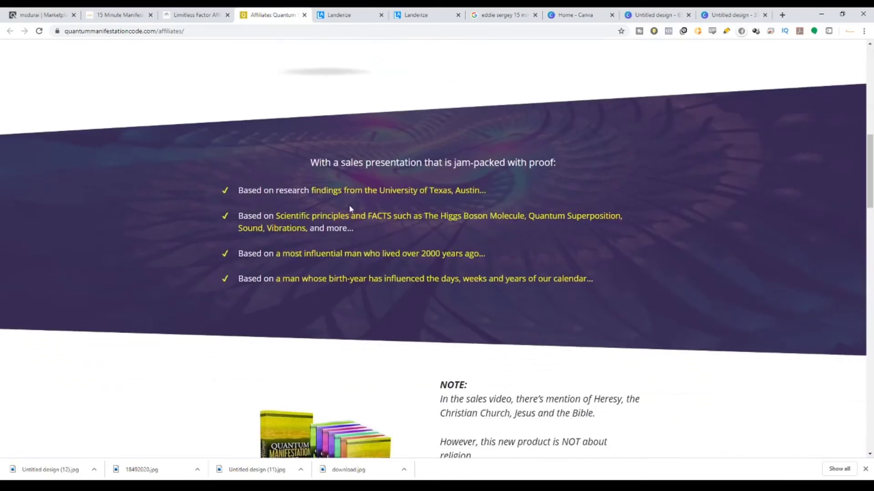
scroll(259, 121, up, 2)
click(191, 11)
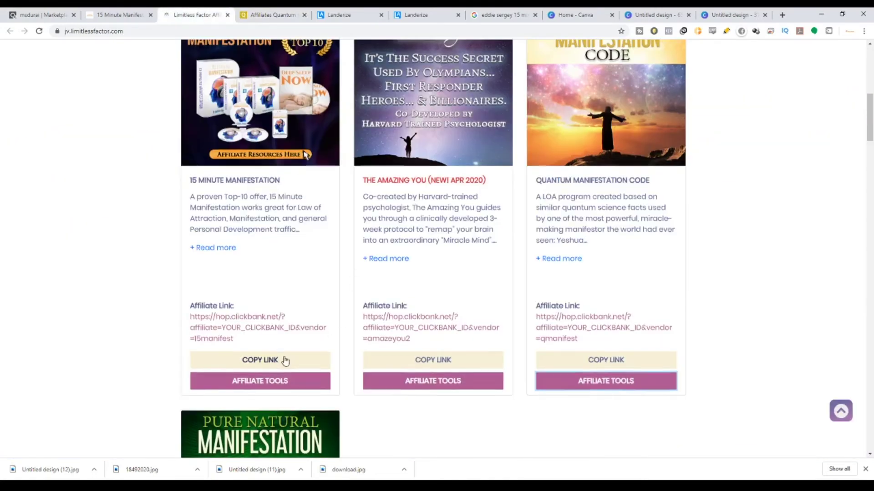
scroll(283, 360, down, 12)
scroll(285, 360, down, 20)
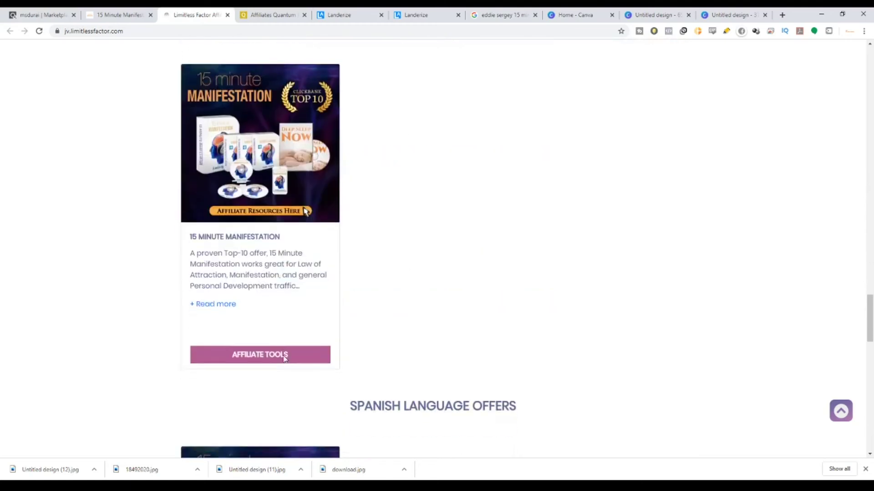
scroll(285, 359, down, 1)
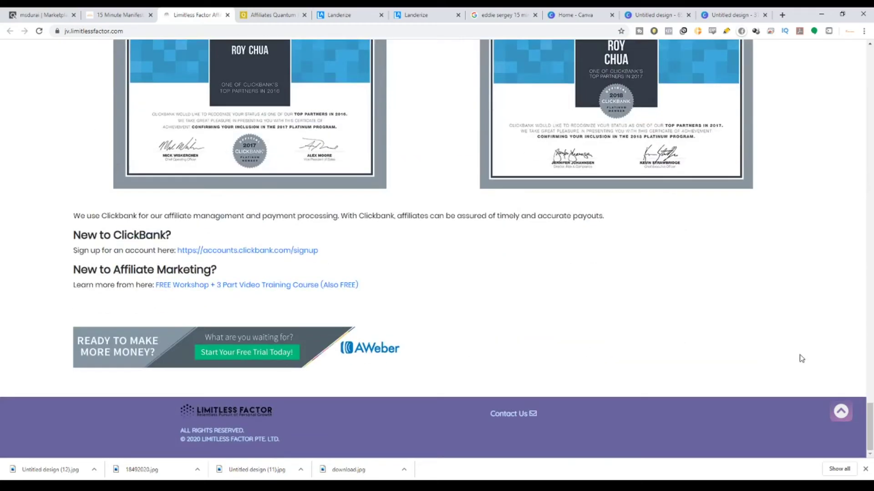
drag(869, 426, 850, 185)
scroll(569, 228, up, 7)
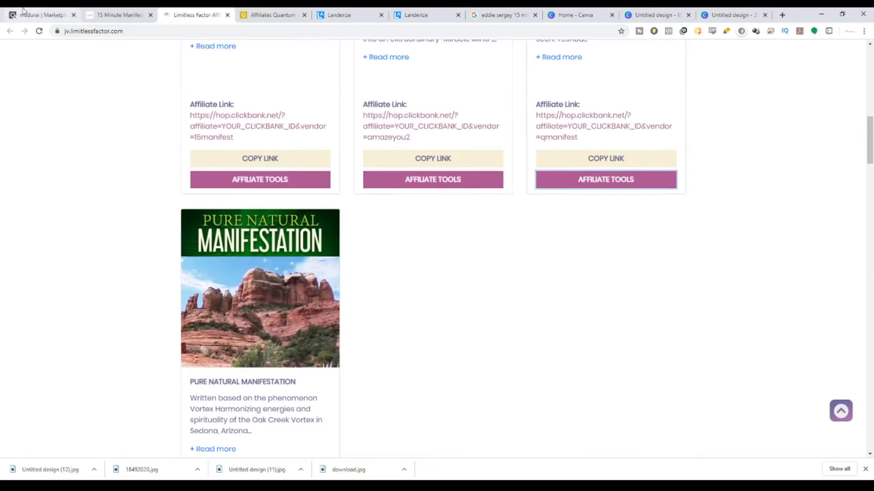
scroll(240, 76, up, 6)
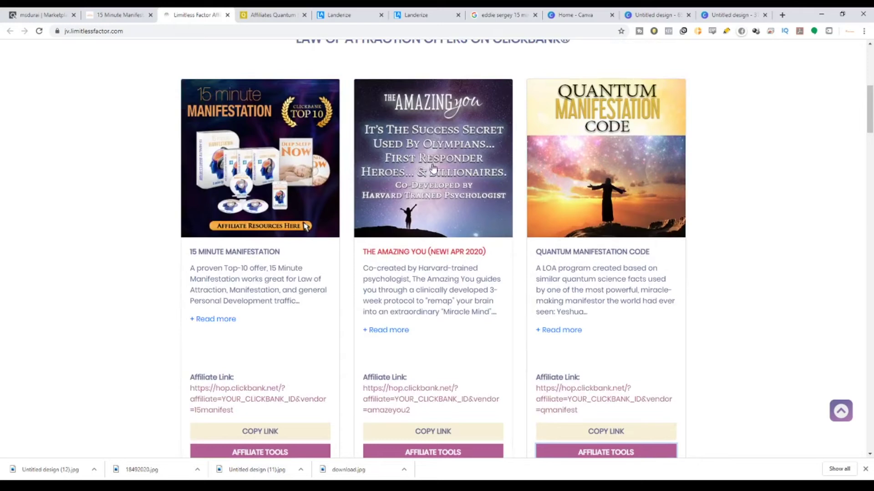
Step: Expand the Quantum Manifestation Code description and copy the passage from "Yeshua also known today as Jesus Christ" through "who has ever lived."
click(569, 330)
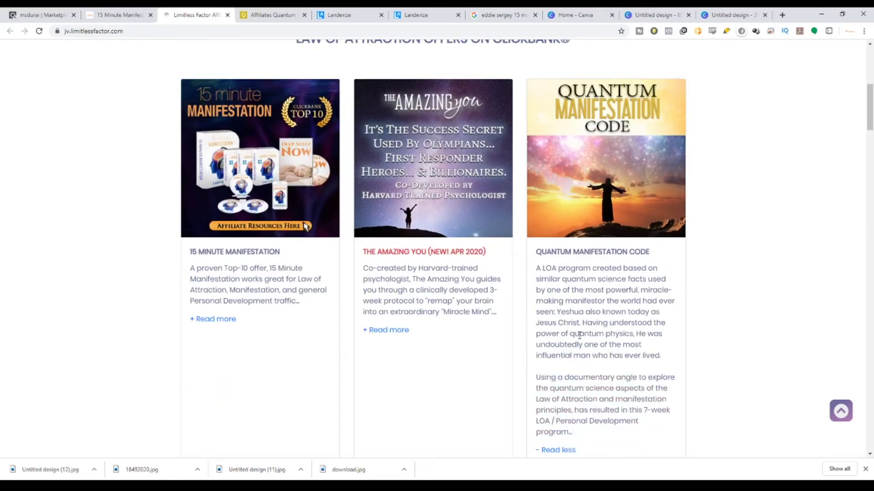
scroll(591, 337, down, 1)
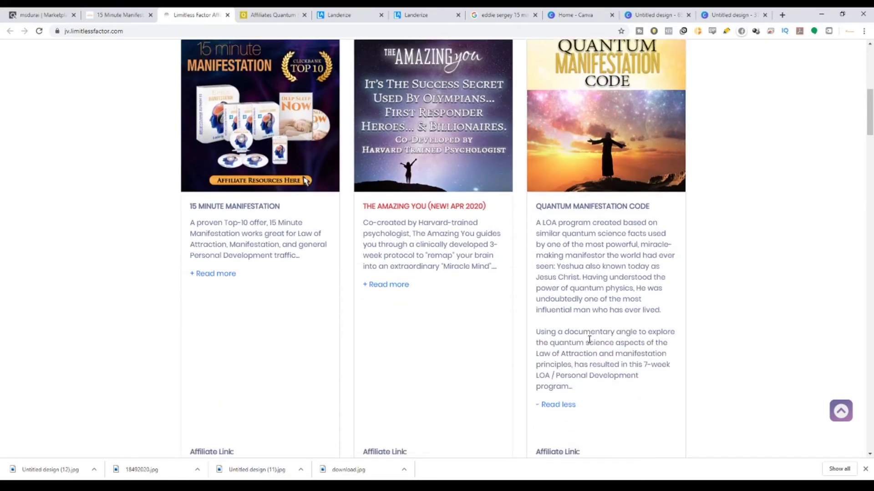
scroll(590, 339, down, 2)
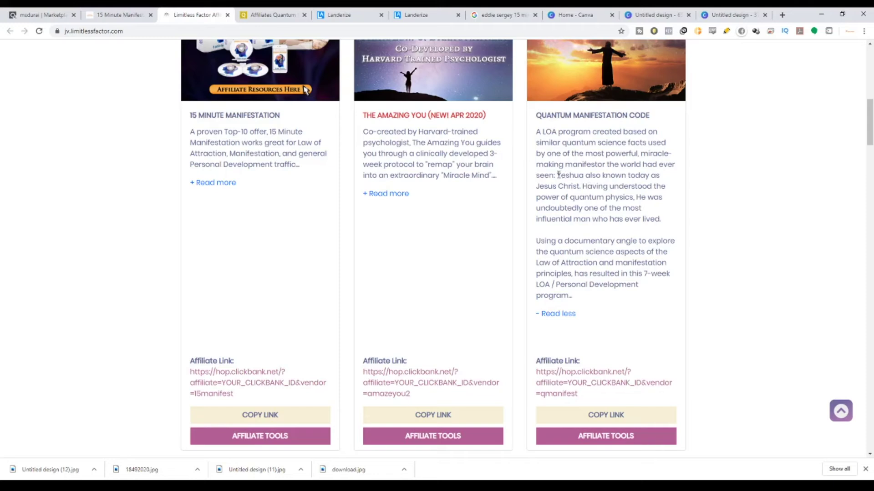
drag(558, 174, 661, 220)
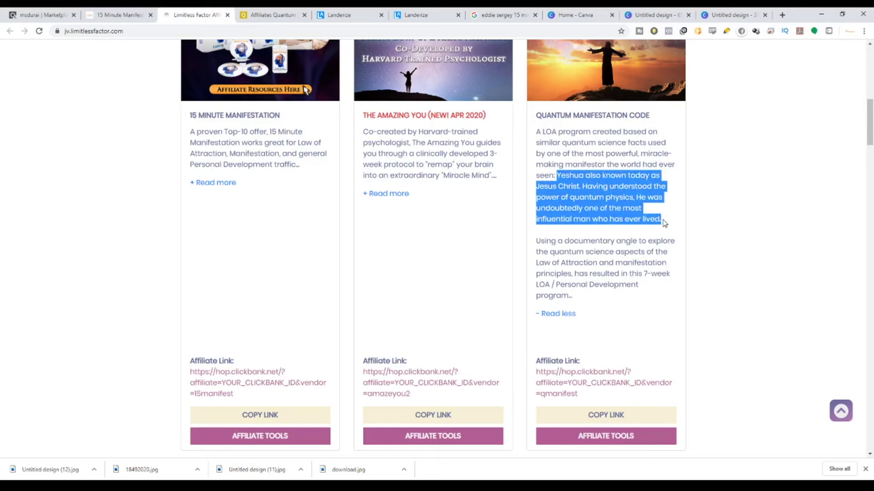
Step: Replace the blood sugar headline in the Landerize template with the copied passage and delete its opening Yeshua sentence
click(428, 14)
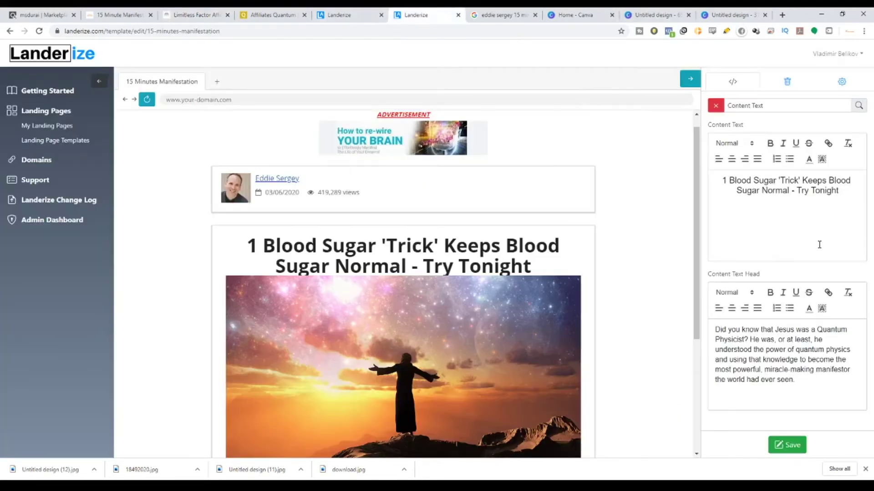
drag(839, 191, 714, 175)
text(Yeshua also known today as Jesus Christ. Having understood the power of quantum physics, He was undoubtedly one of the most influential man who has ever lived.)
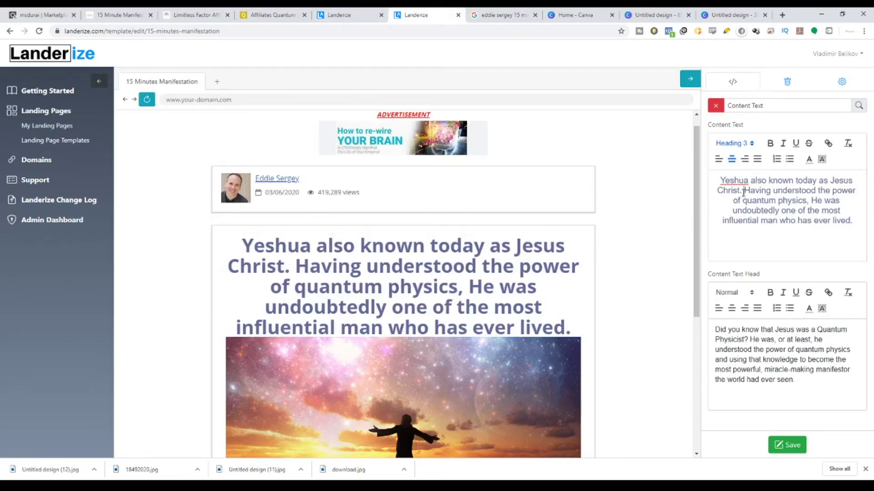
drag(743, 191, 719, 182)
key(BackSpace)
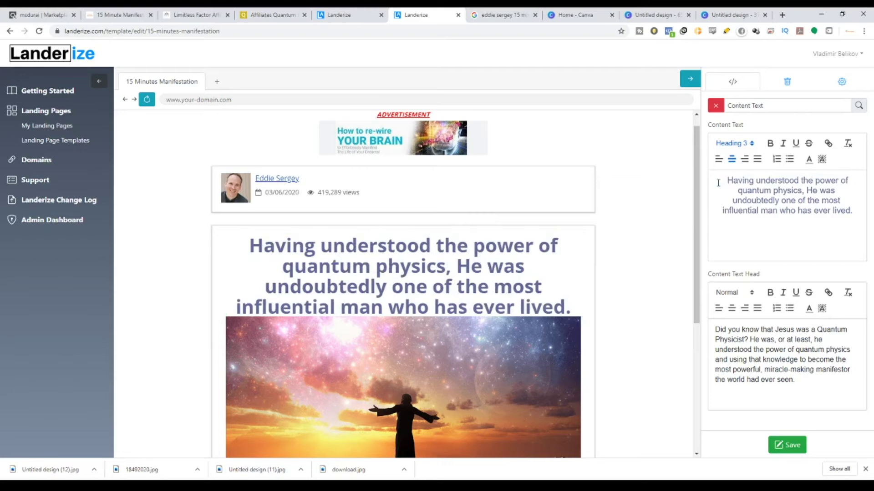
Step: Add a blank line after the headline to separate it from the main image
scroll(468, 315, down, 5)
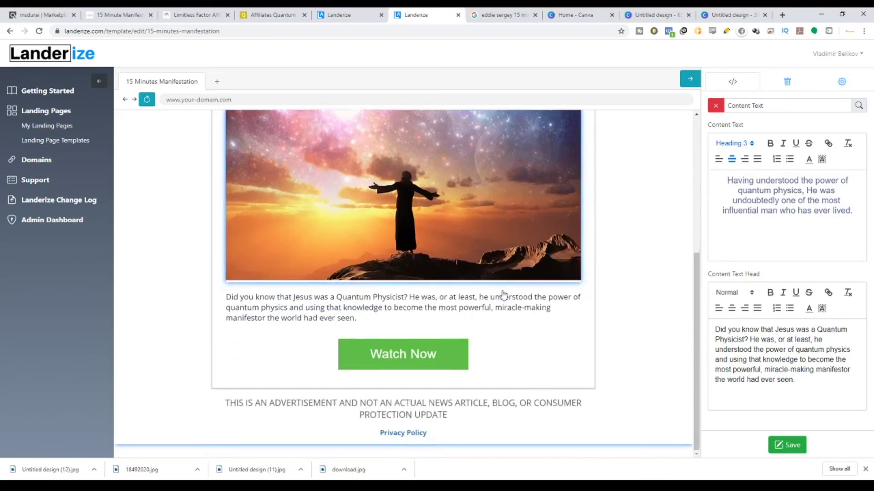
scroll(504, 296, up, 3)
key(Return)
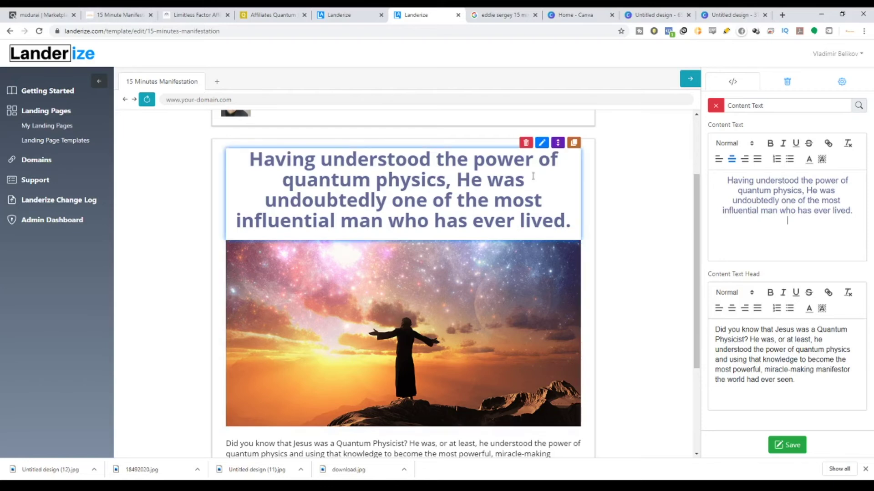
key(BackSpace)
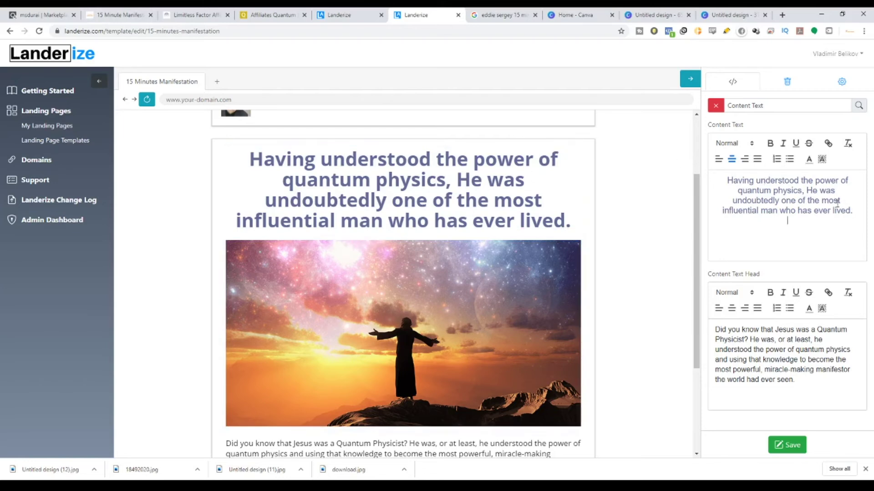
Step: Capitalize the first letters of "Understood", "The", "Power" and "Of" in the headline's opening line
click(760, 180)
key(BackSpace)
text(U)
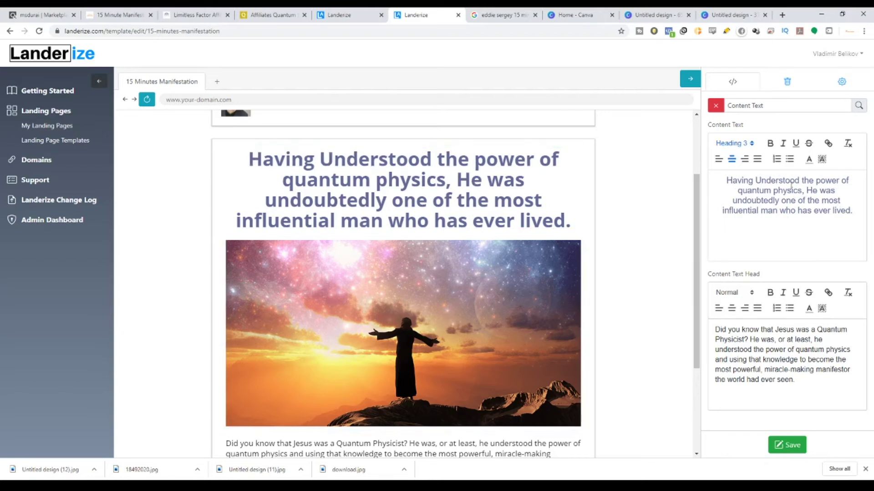
click(805, 182)
key(BackSpace)
text(T)
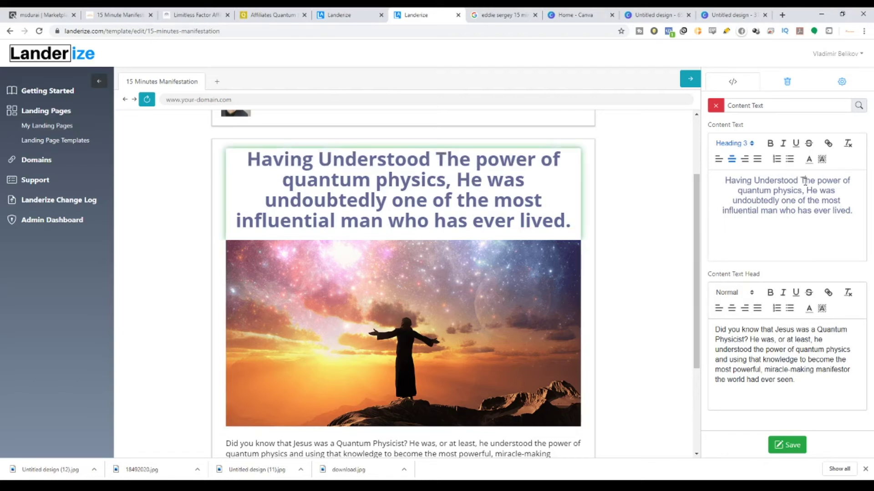
click(822, 180)
key(BackSpace)
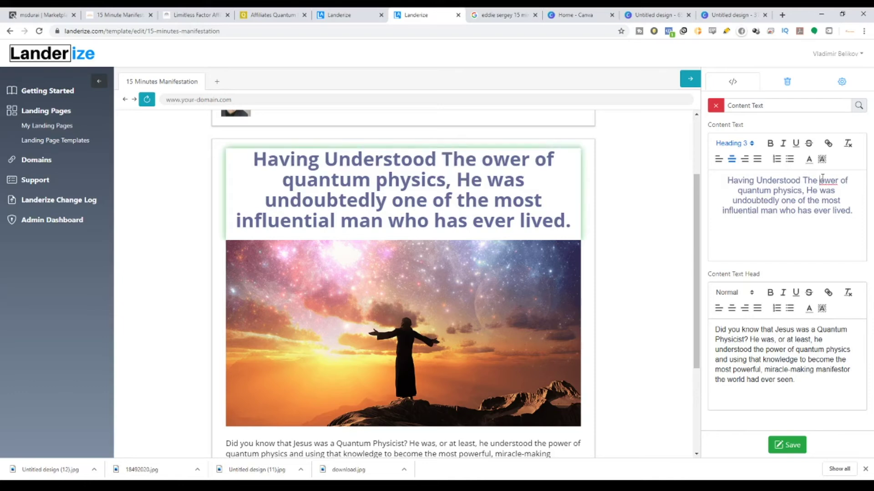
text(P)
click(848, 181)
key(BackSpace)
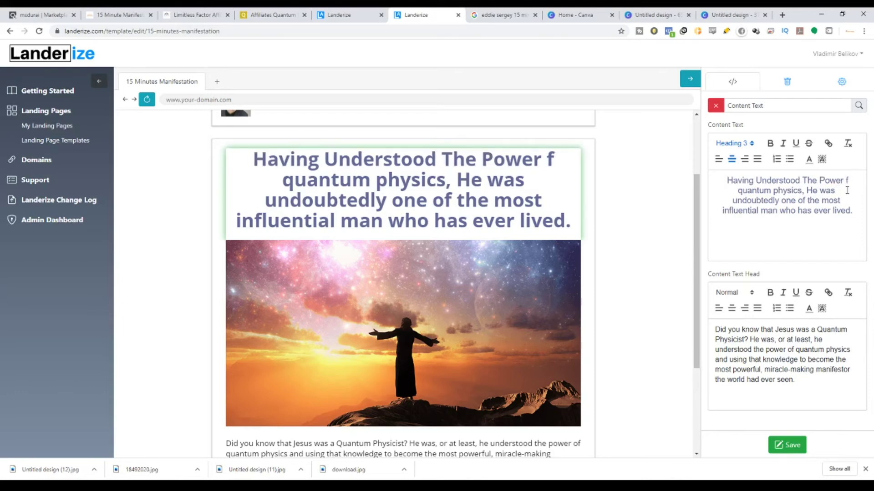
text(O)
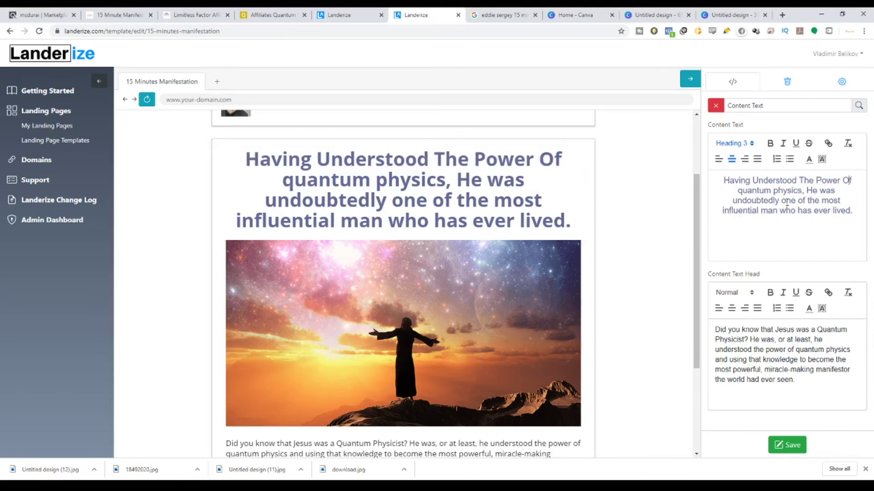
Step: Capitalize the first letters of "Quantum", "Physics", "Was" and "Undoubtedly" in the headline
click(742, 191)
key(BackSpace)
text(Q)
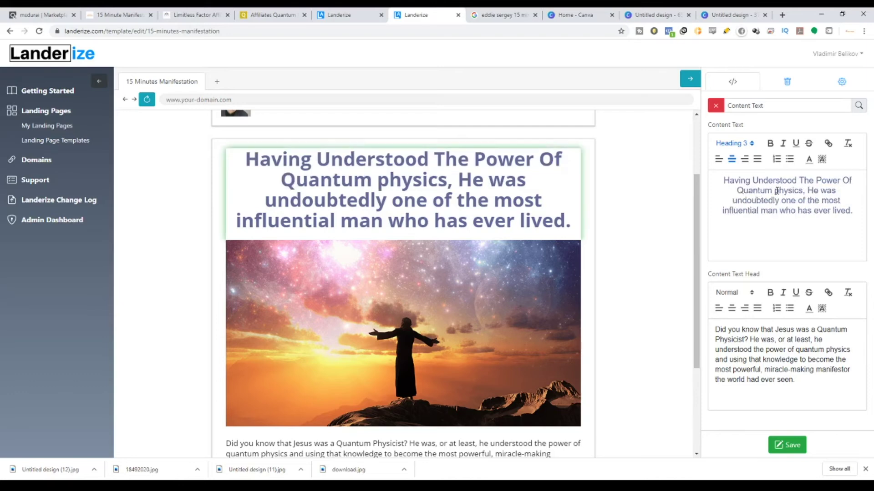
click(776, 190)
key(BackSpace)
text(P)
click(825, 190)
key(BackSpace)
text(W)
click(720, 201)
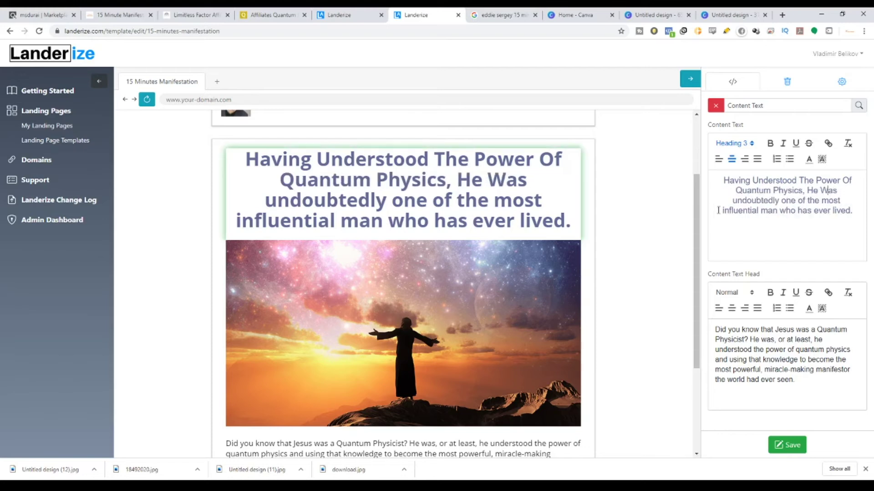
key(BackSpace)
text(U)
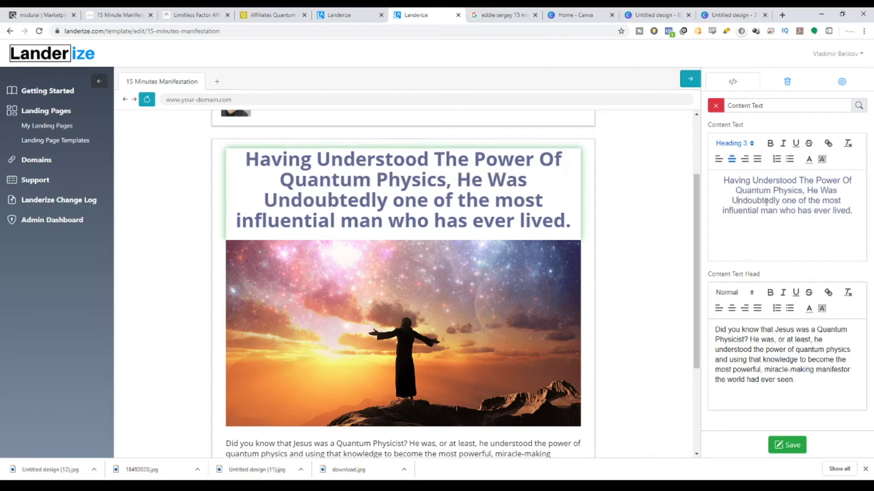
Step: Capitalize the first letters of "One", "Of", "The" and "Most" in the headline's third line
click(786, 202)
key(BackSpace)
text(O)
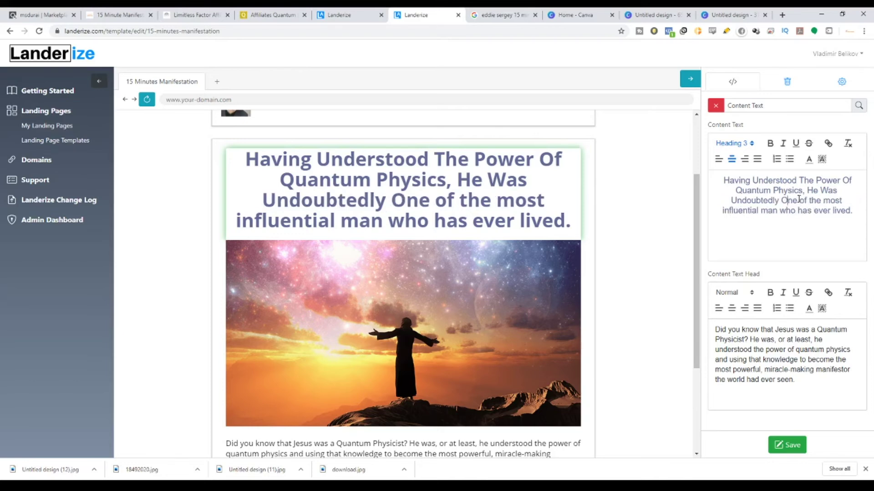
click(805, 201)
key(BackSpace)
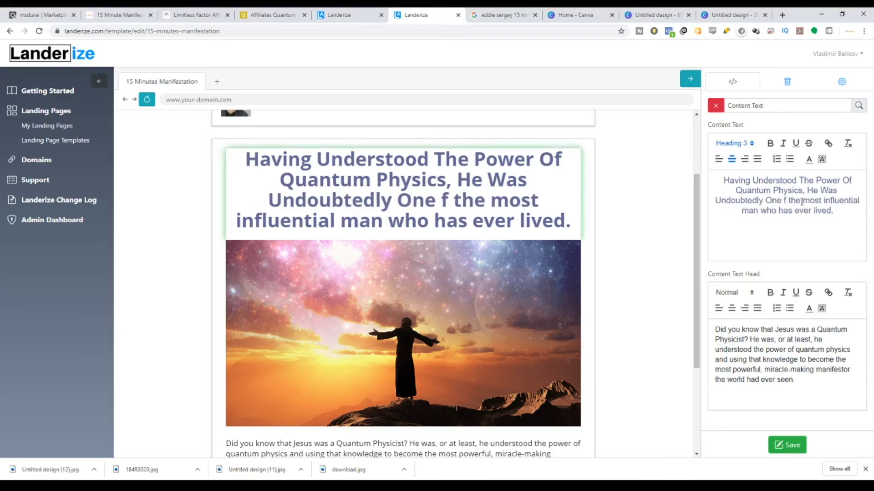
text(O)
click(812, 201)
key(BackSpace)
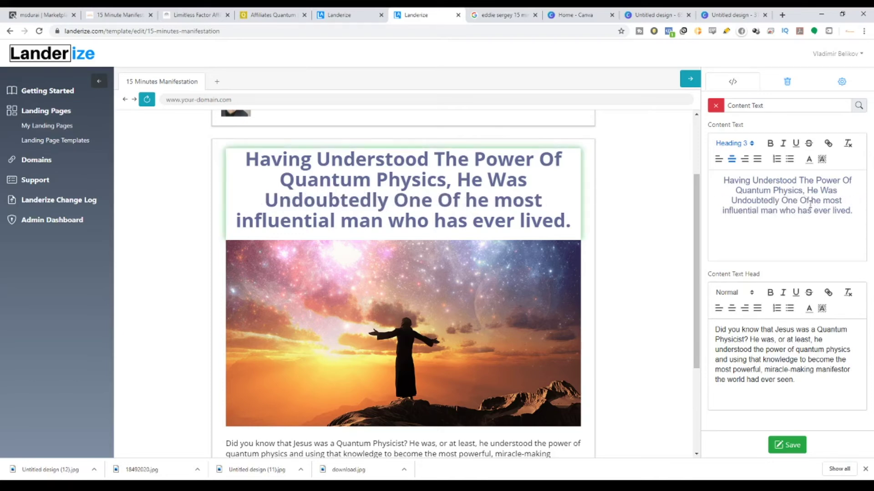
text(T)
click(832, 202)
key(BackSpace)
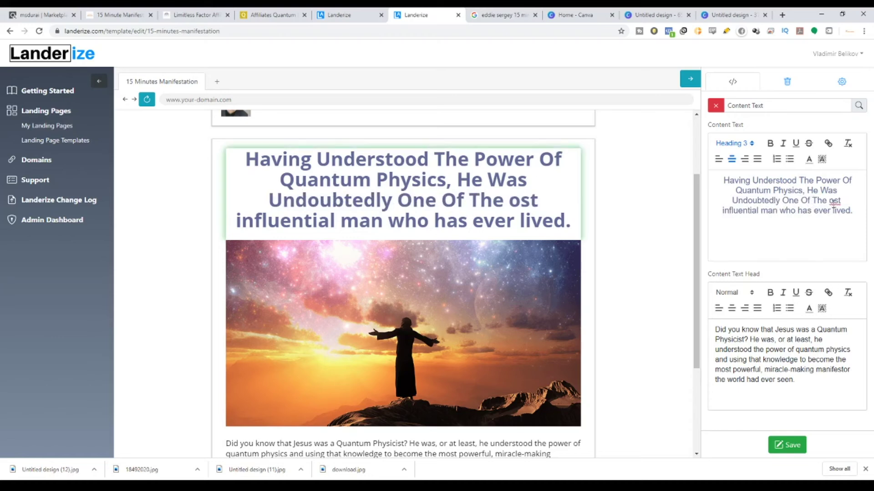
text(M)
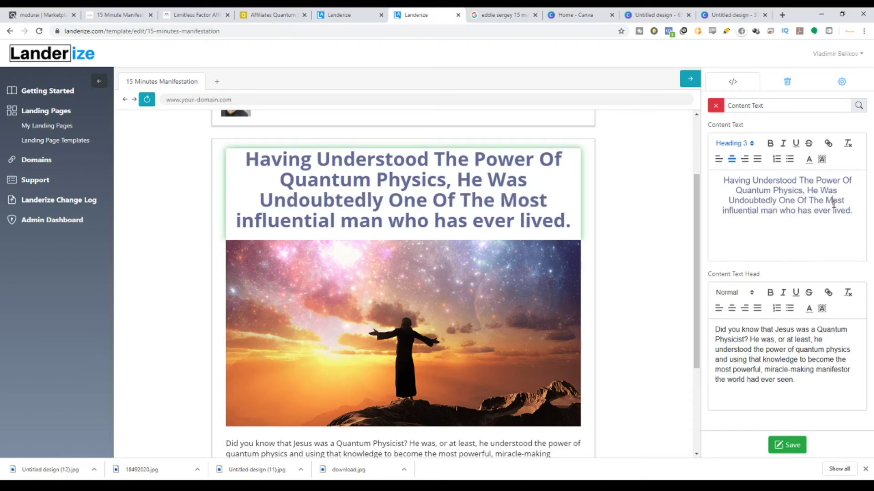
Step: Capitalize the first letters of "Influential", "Man" and "Who" in the headline's last line
click(724, 211)
key(BackSpace)
text(I)
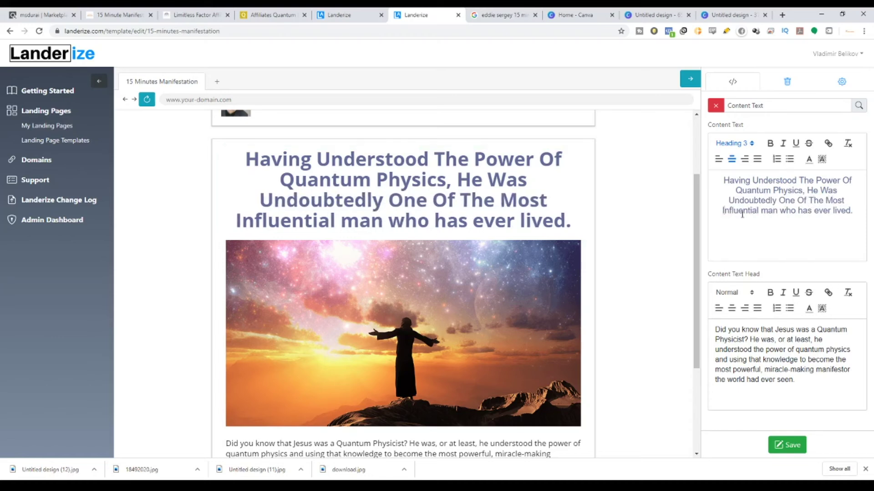
click(766, 212)
key(BackSpace)
text(M)
click(788, 212)
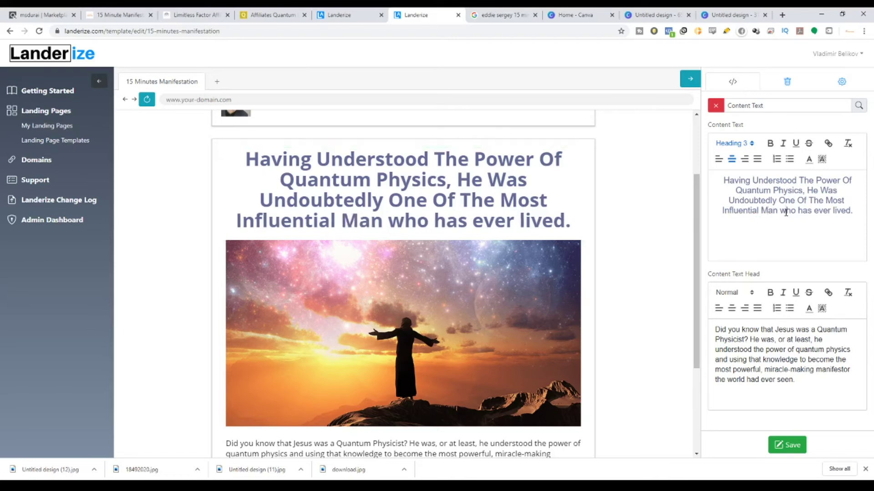
key(BackSpace)
text(W)
Step: Capitalize the first letters of "Has", "Ever" and "Lived" at the end of the headline
click(804, 212)
key(BackSpace)
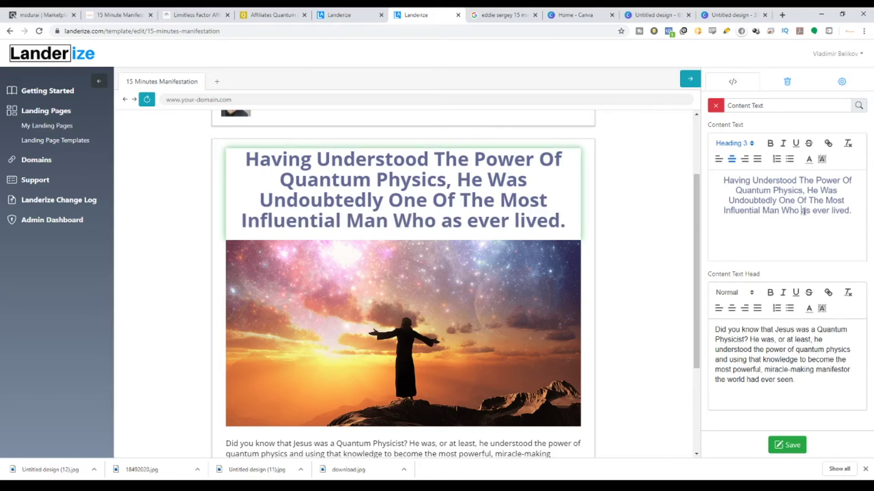
text(H)
click(819, 212)
key(BackSpace)
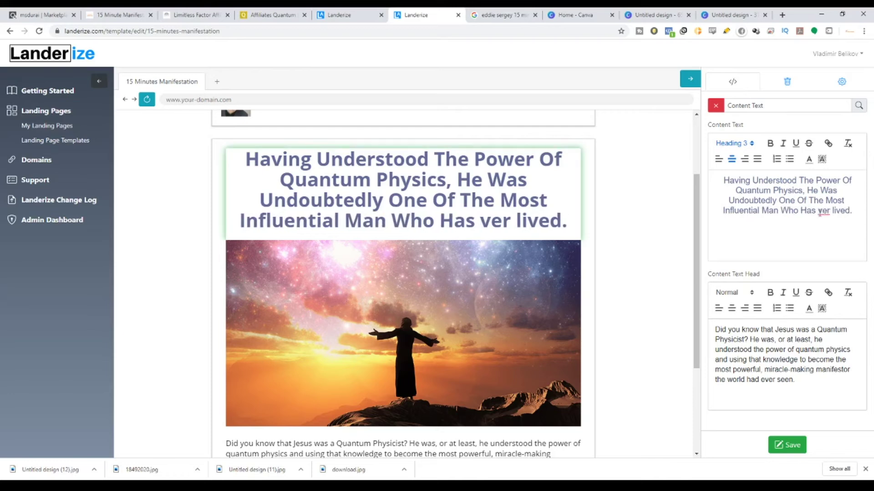
text(E)
click(838, 211)
key(BackSpace)
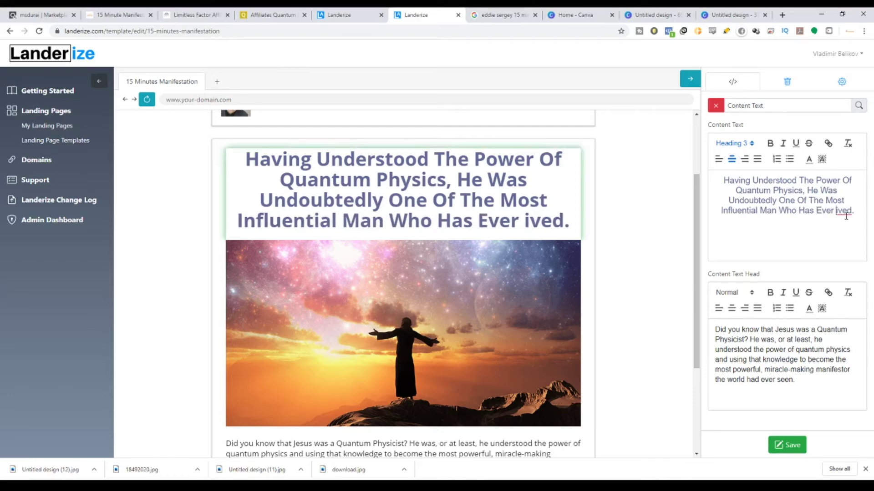
text(L)
click(810, 245)
key(Return)
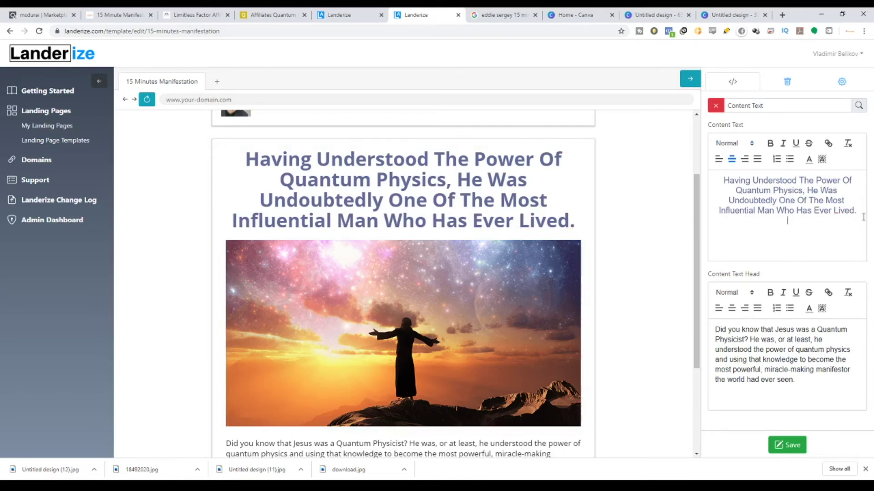
Step: Compare the Heading 1 and Heading 2 styles on the whole headline and apply Heading 1
drag(862, 217, 719, 178)
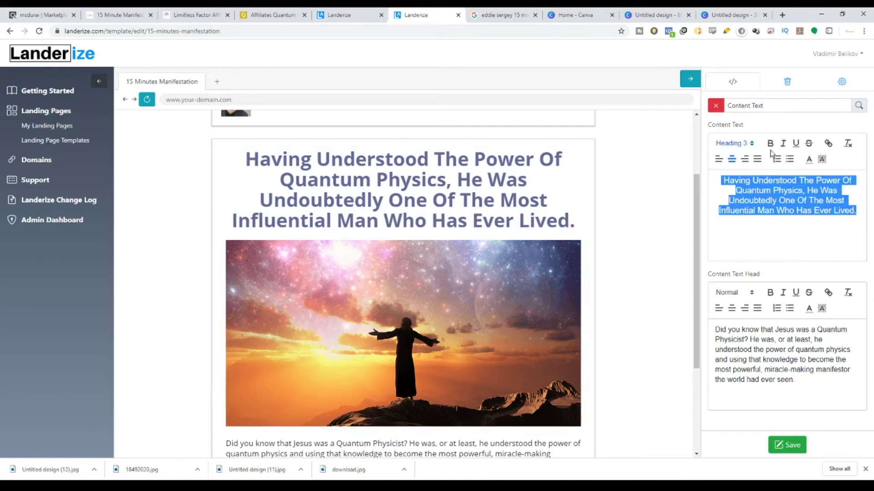
click(751, 147)
click(746, 176)
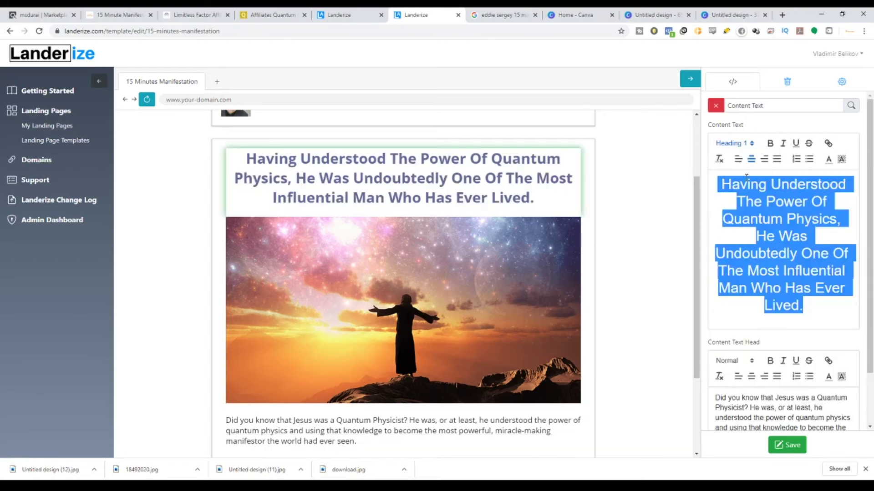
click(751, 147)
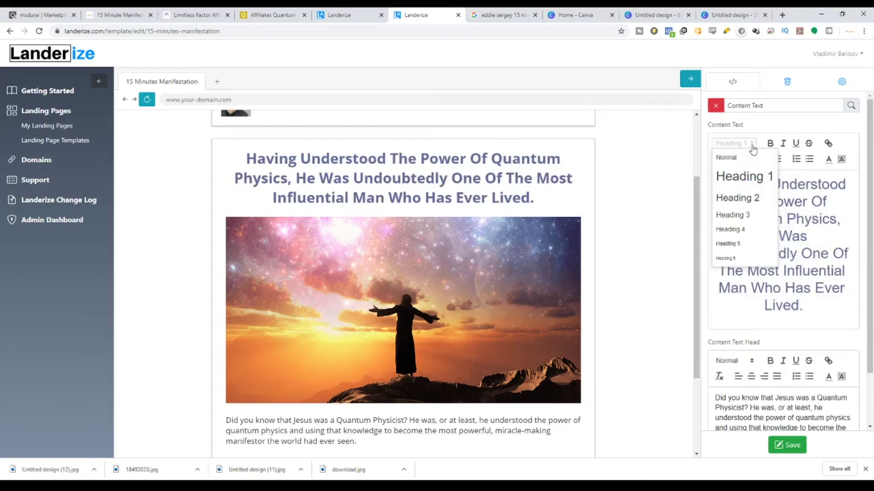
click(752, 197)
click(751, 143)
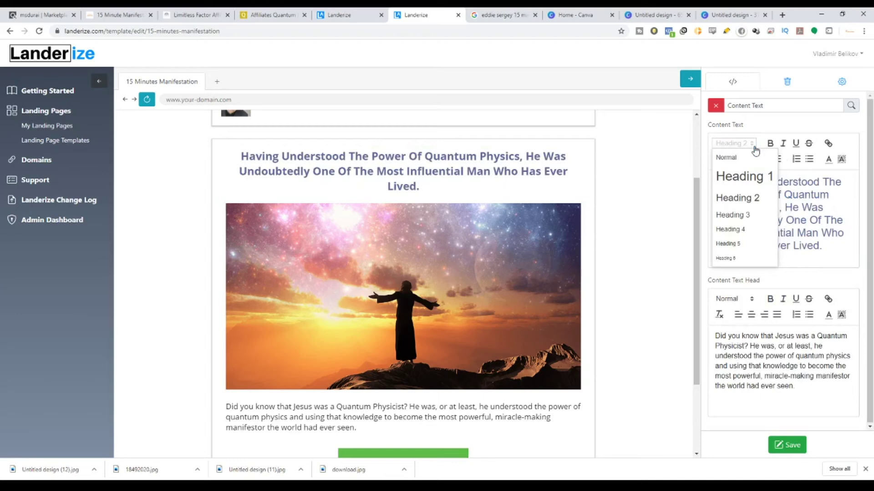
click(753, 177)
scroll(365, 260, down, 5)
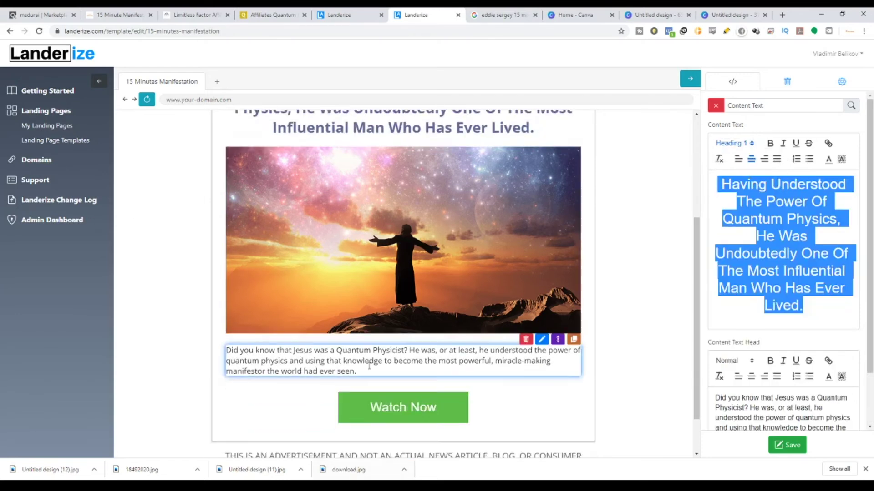
scroll(489, 323, up, 7)
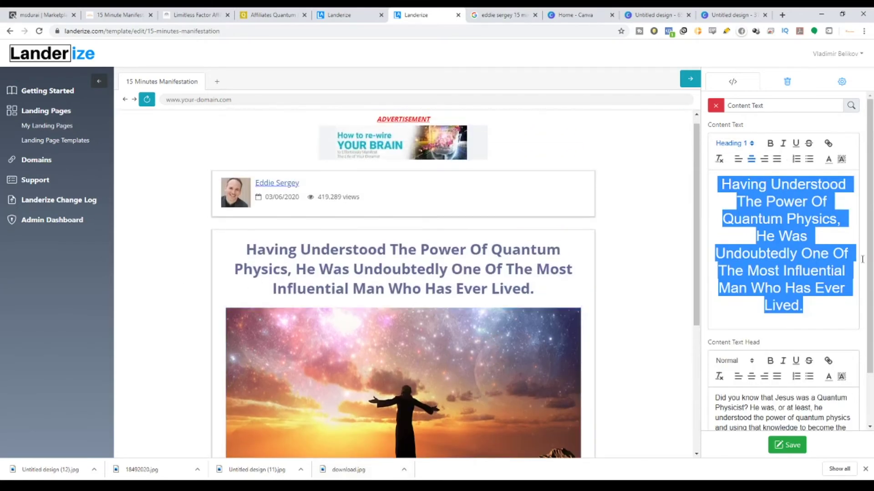
Step: Try red and light pink as the headline's text color
click(817, 309)
drag(816, 309, 719, 175)
click(829, 165)
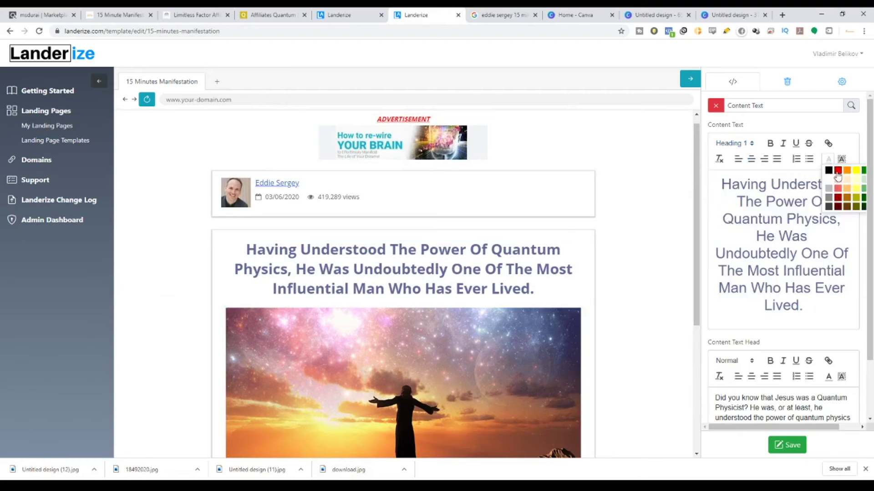
click(837, 172)
scroll(387, 273, down, 1)
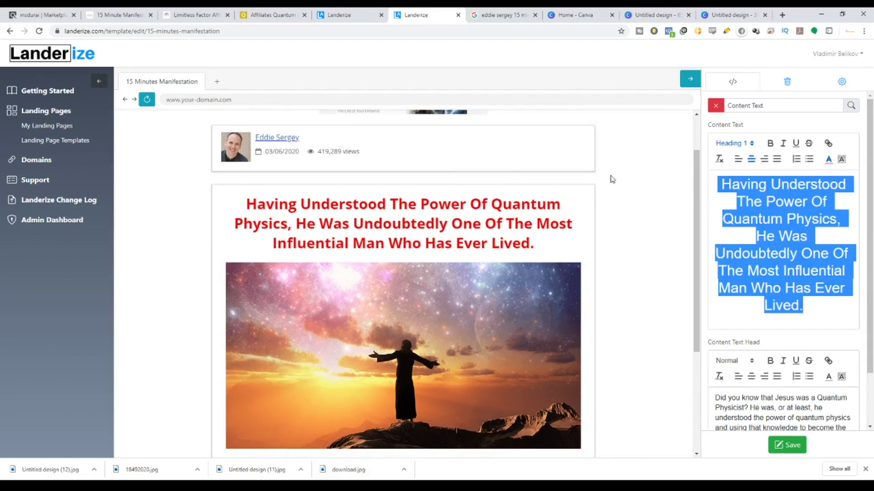
click(828, 160)
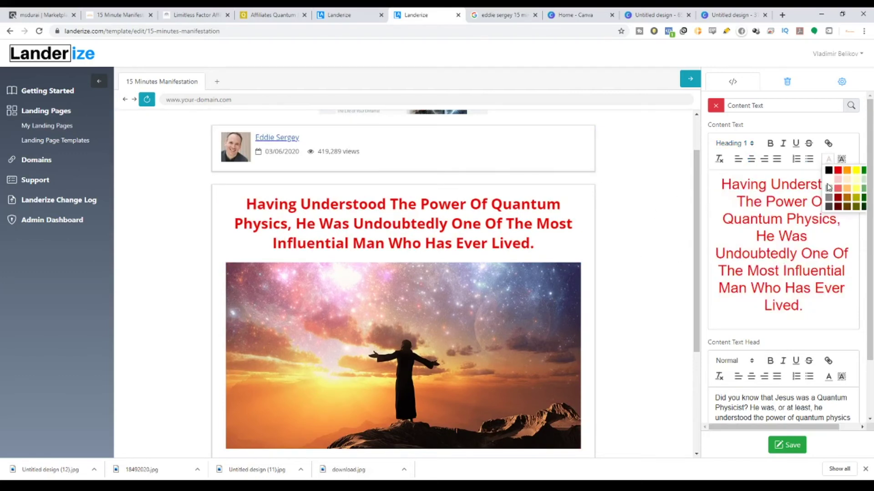
click(829, 187)
click(828, 160)
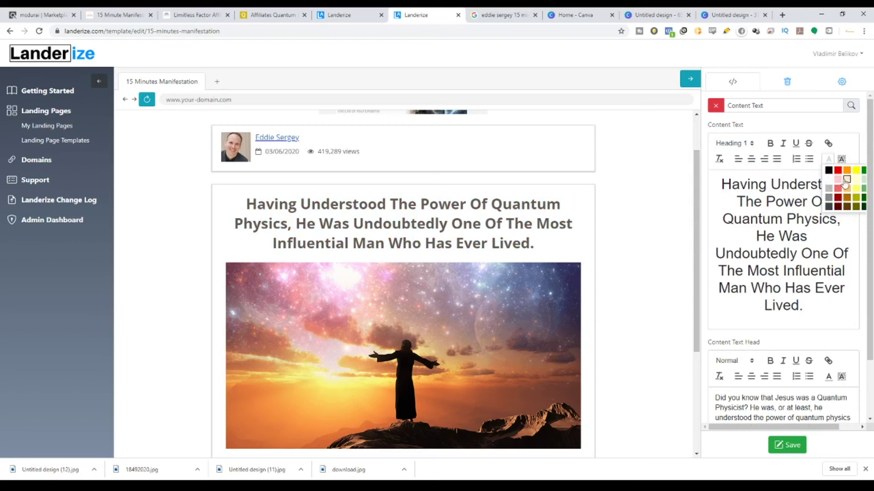
click(838, 181)
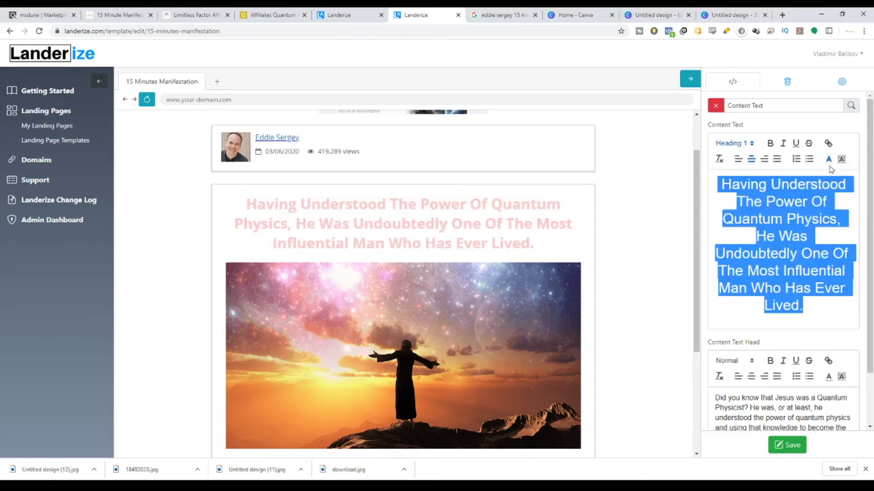
Step: Set the headline's text color to orange
click(828, 160)
click(847, 174)
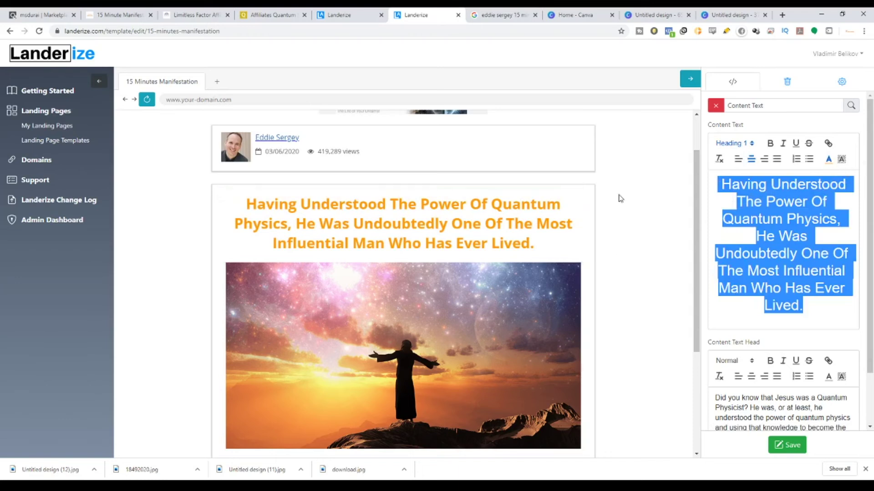
scroll(618, 194, down, 3)
scroll(411, 376, up, 2)
scroll(410, 376, up, 3)
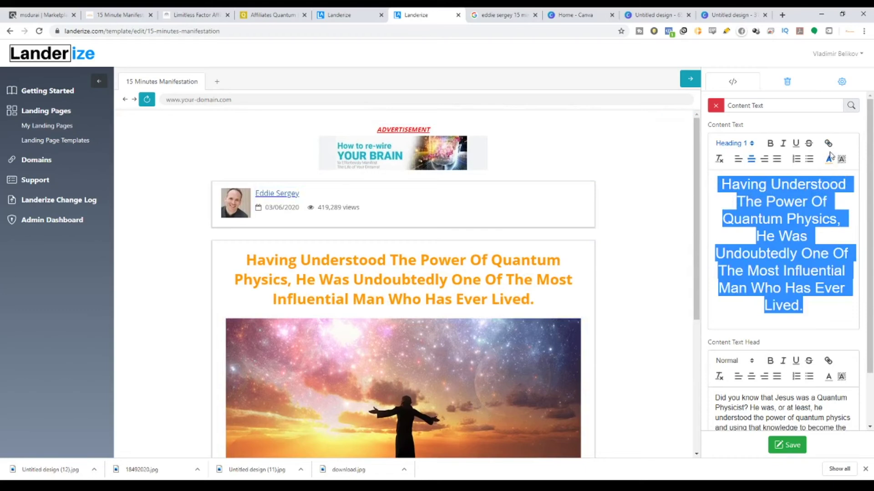
Step: Link the whole headline to the ClickBank affiliate hop link
click(828, 143)
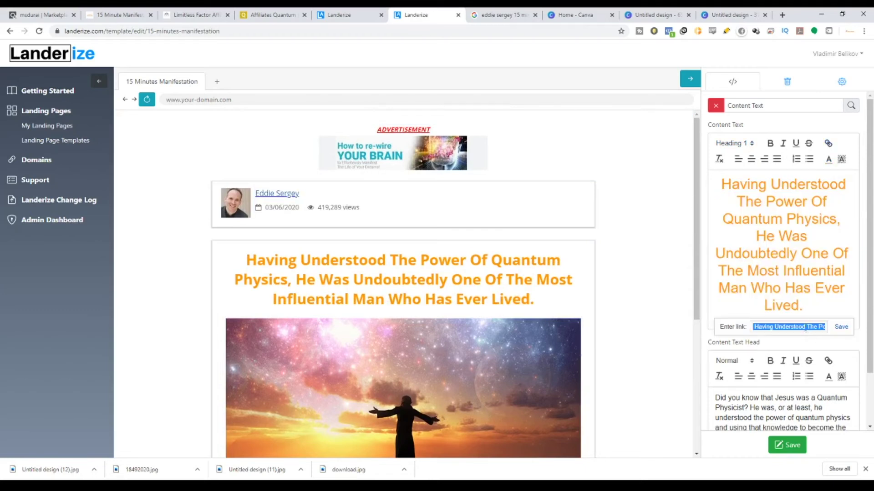
key(BackSpace)
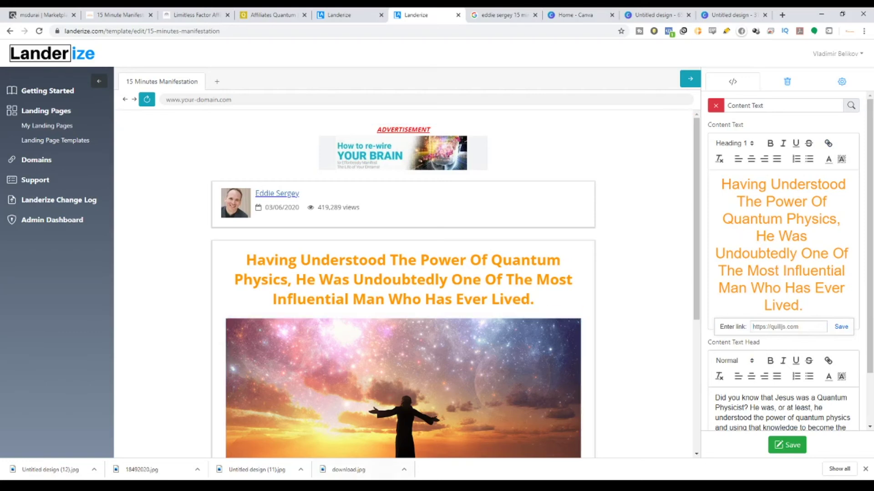
click(268, 468)
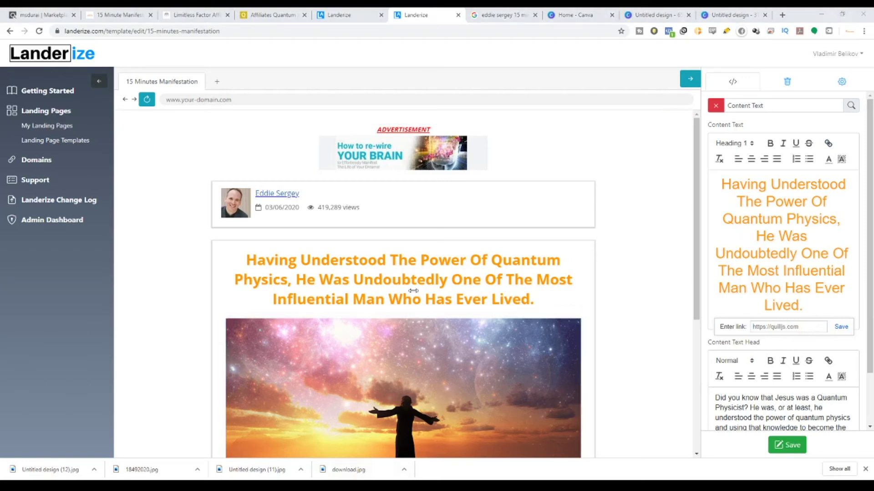
click(746, 329)
text(imxalc4b.hop.clickbank.net/)
click(841, 328)
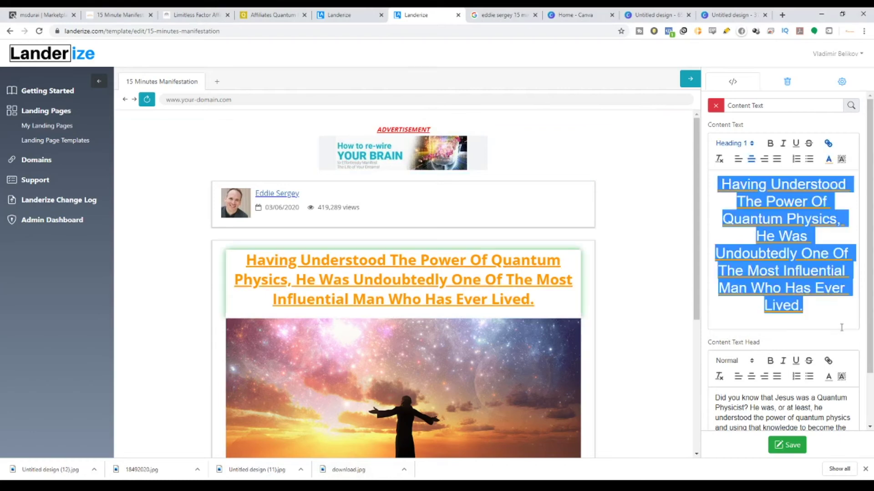
scroll(424, 291, down, 6)
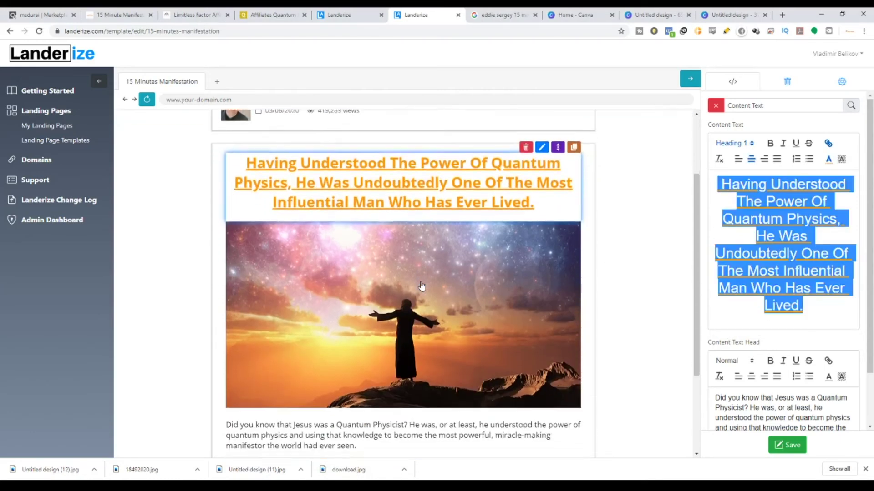
scroll(426, 314, up, 4)
scroll(426, 317, up, 2)
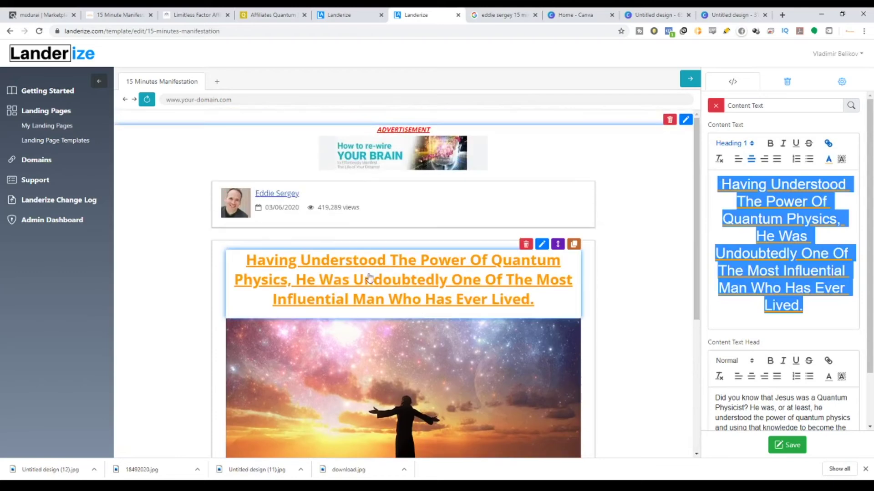
Step: Change the text color of the "ADVERTISEMENT" heading above the banner to orange
click(550, 127)
drag(814, 178, 757, 179)
click(809, 159)
click(836, 171)
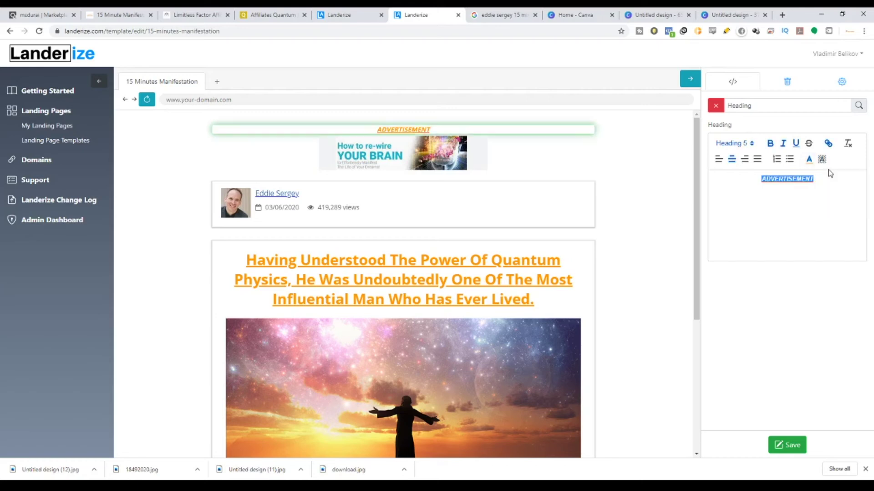
click(751, 216)
Step: Set the Watch Now button's color to orange #FFA200 and save the template
scroll(553, 250, down, 5)
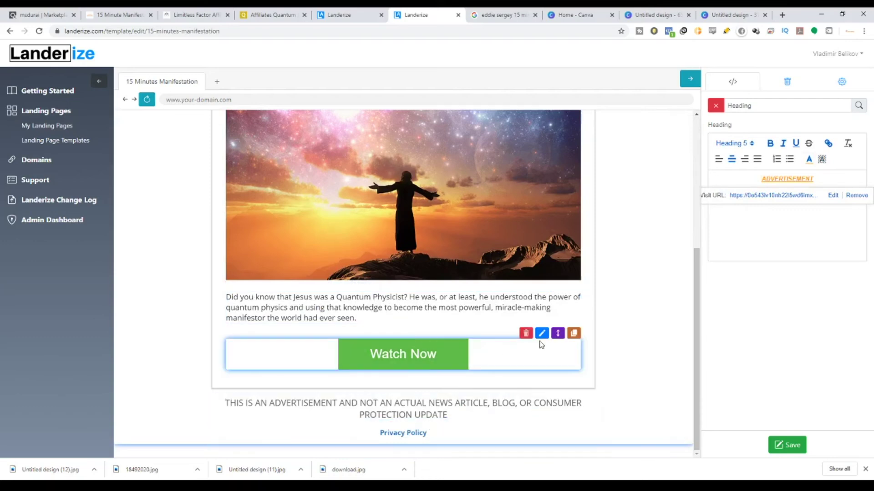
click(542, 334)
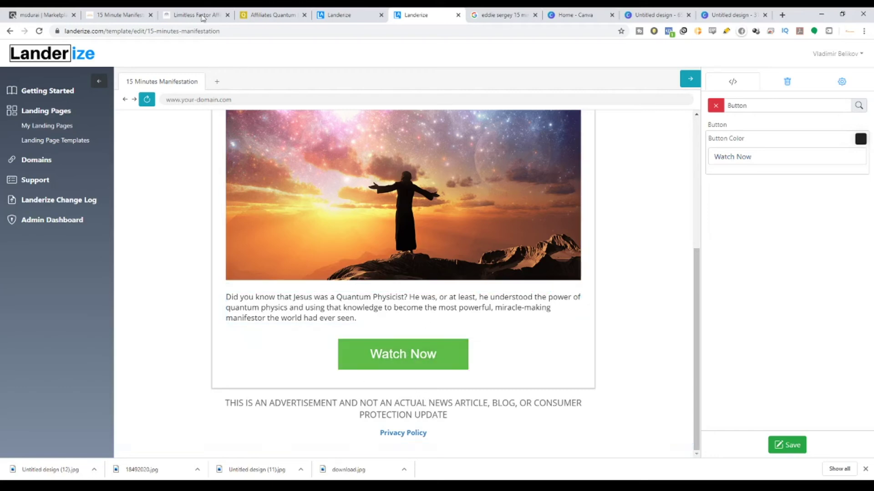
click(101, 10)
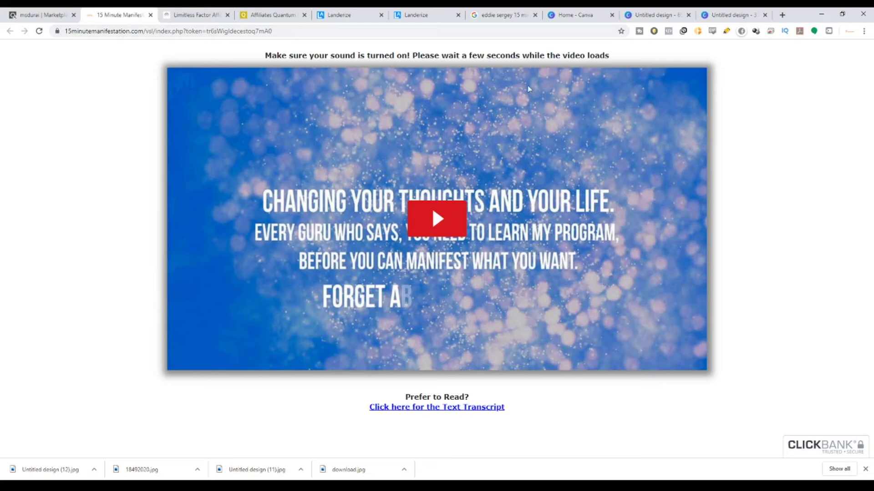
click(423, 14)
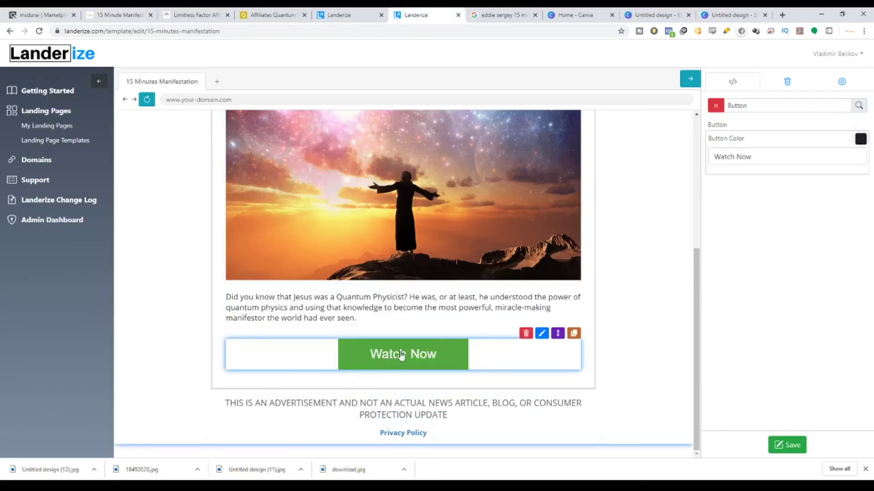
mouse_move(400, 355)
click(861, 139)
drag(791, 218, 792, 216)
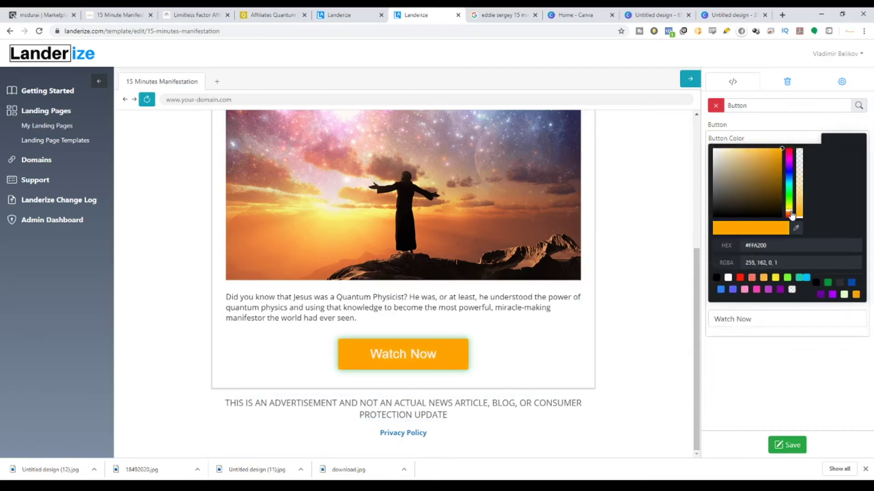
click(507, 332)
scroll(507, 332, up, 1)
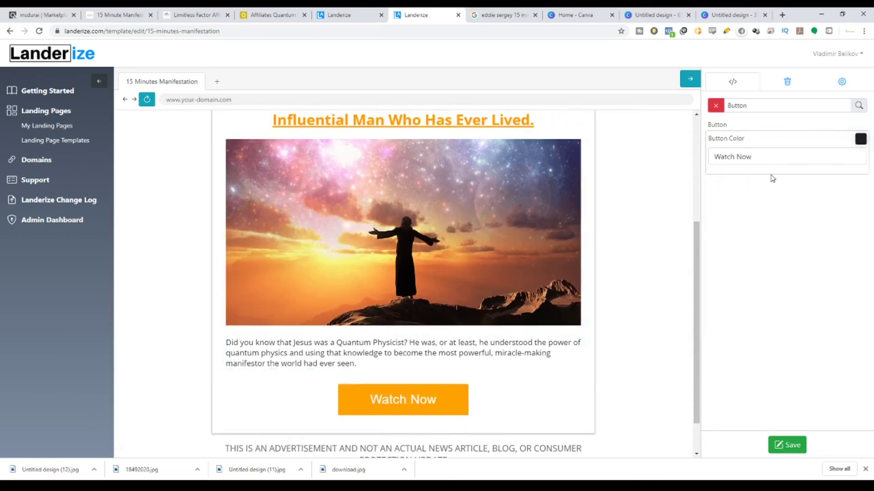
click(799, 446)
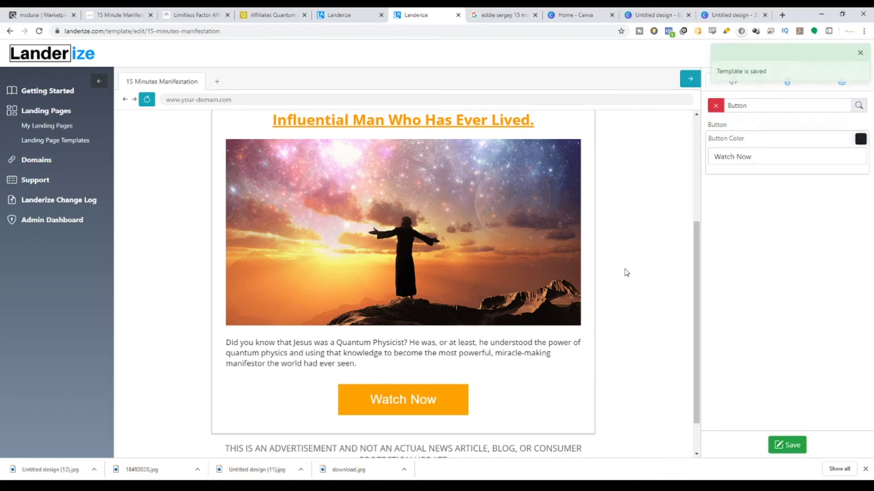
scroll(470, 343, down, 1)
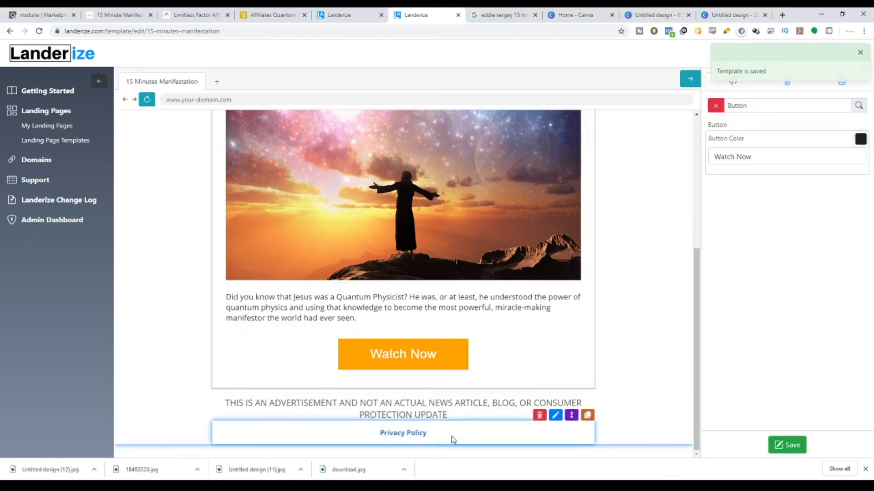
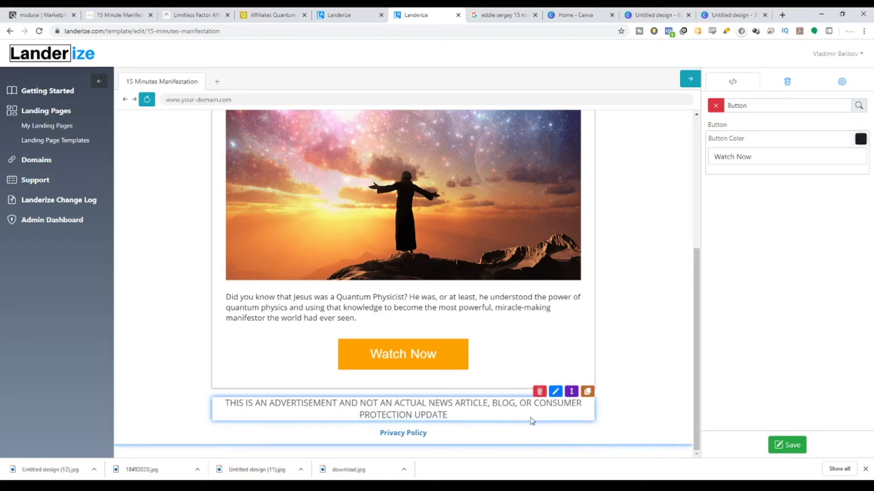
Step: Clear the Privacy Policy link's address field and remove the Privacy Policy link from beneath the disclaimer
click(555, 415)
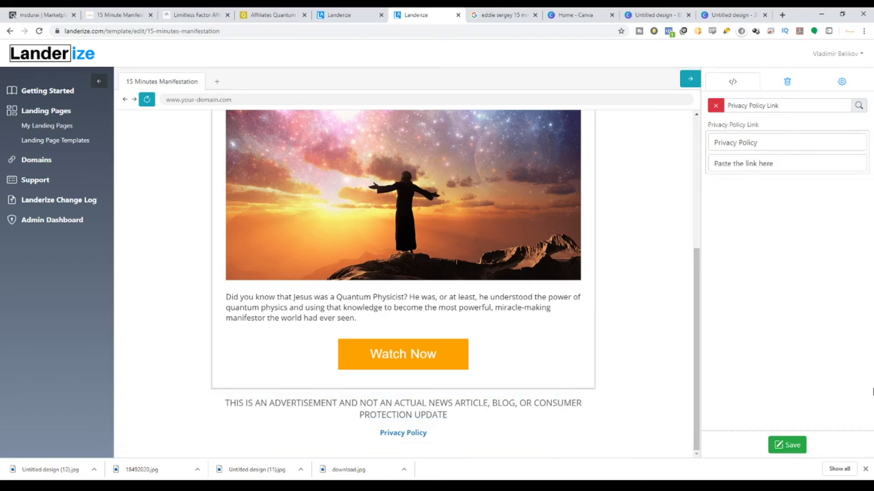
triple_click(790, 170)
key(BackSpace)
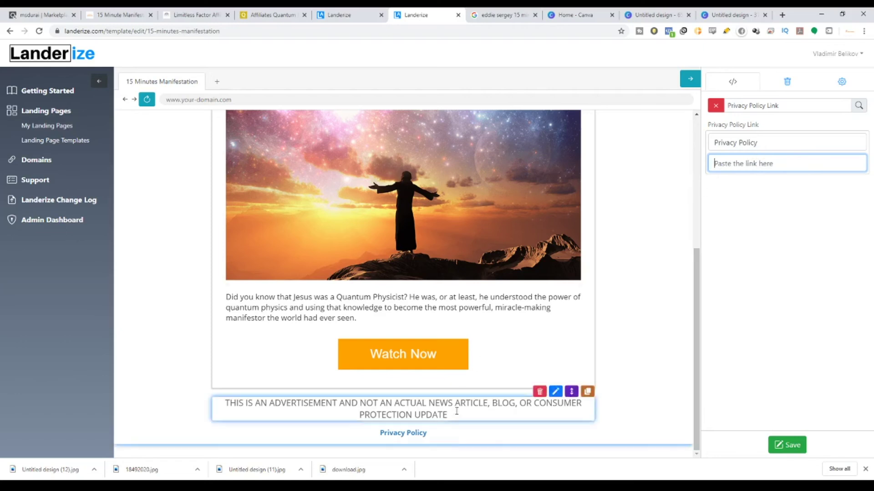
click(539, 415)
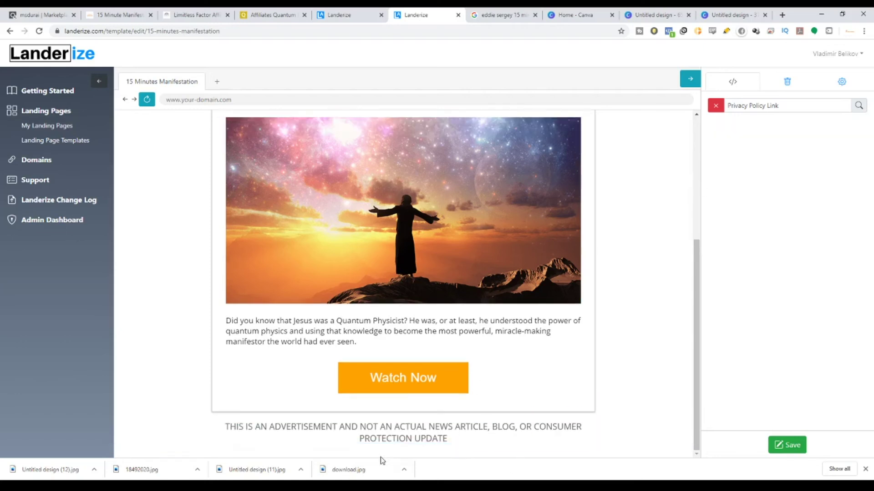
mouse_move(228, 428)
mouse_down()
mouse_move(445, 429)
mouse_move(489, 438)
mouse_move(234, 428)
mouse_up()
Step: Remove the italics from the "ADVERTISEMENT" heading and add a blank line between it and the banner
scroll(432, 140, up, 5)
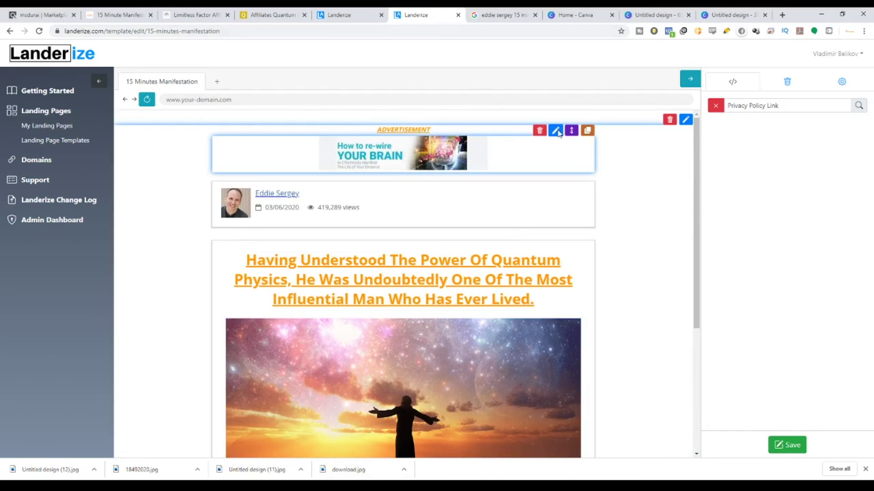
click(556, 131)
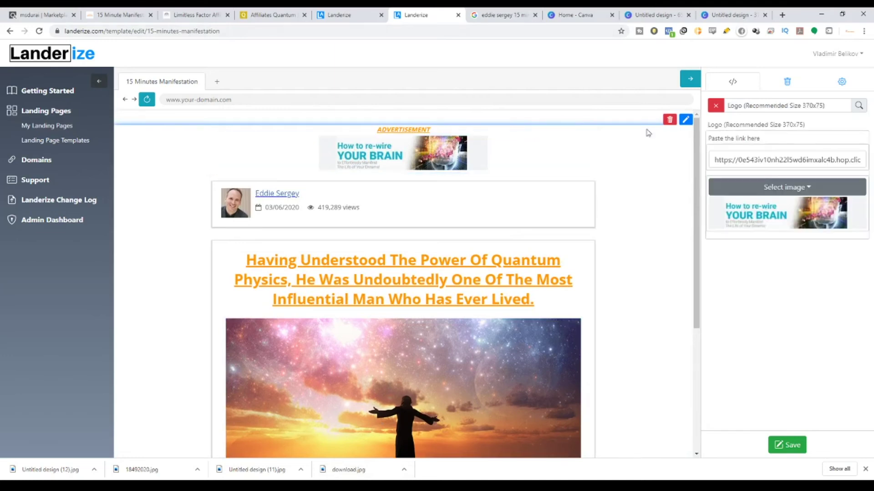
click(556, 120)
drag(837, 177, 738, 177)
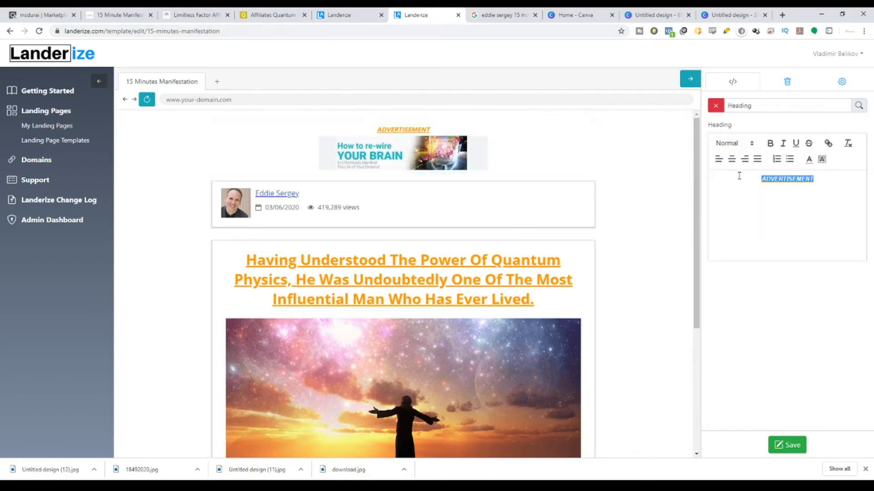
click(783, 145)
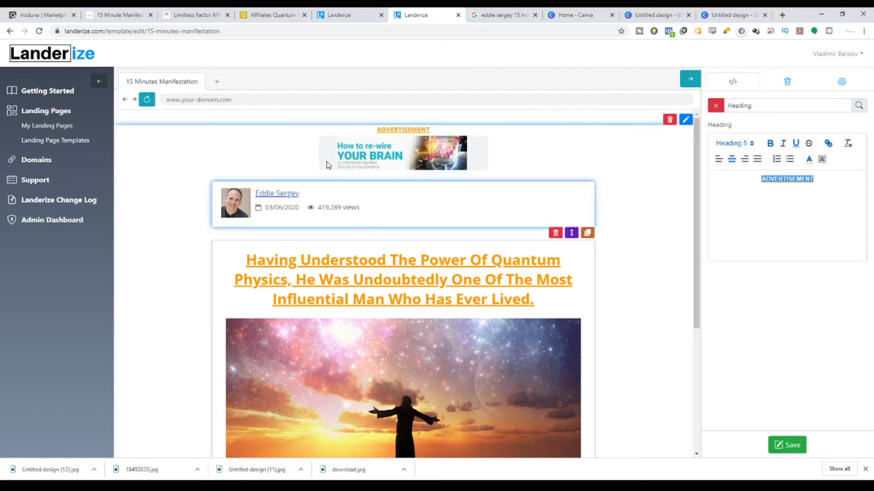
click(819, 185)
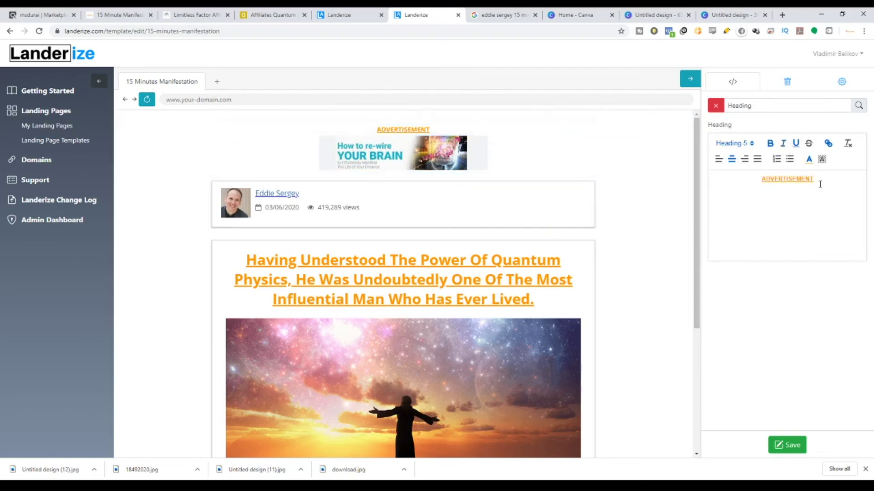
key(Return)
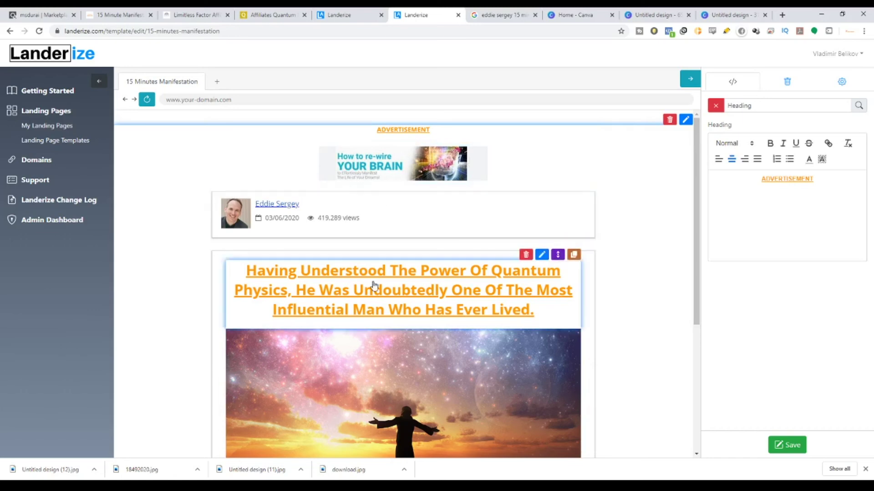
Step: Set the page's background color to light gray #F3F3F3 and review the whole page with it
scroll(446, 279, down, 5)
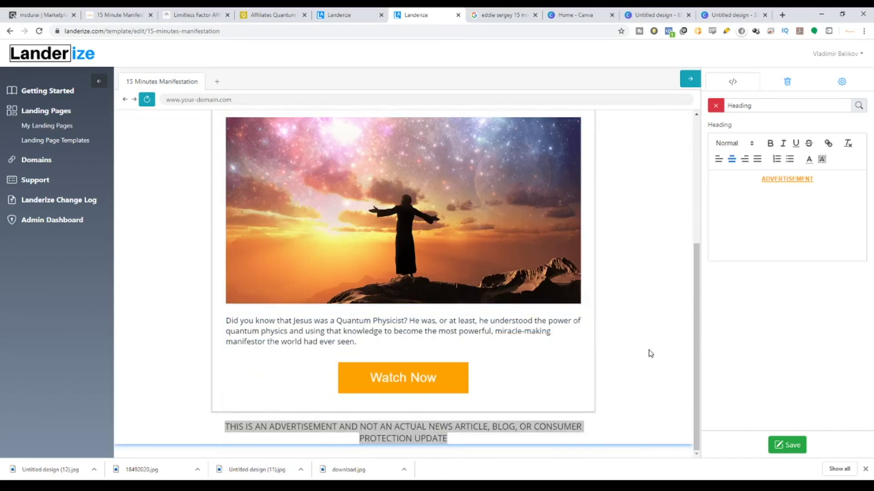
scroll(667, 404, up, 5)
scroll(649, 414, down, 3)
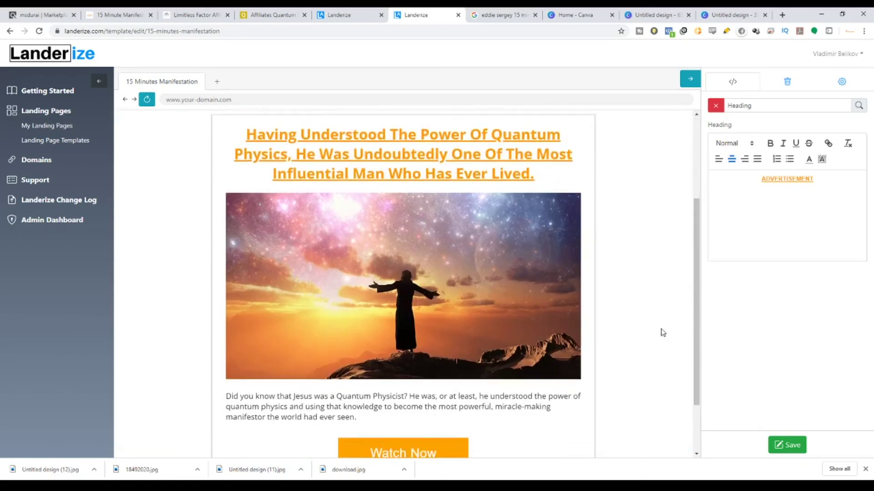
scroll(662, 333, up, 3)
click(716, 106)
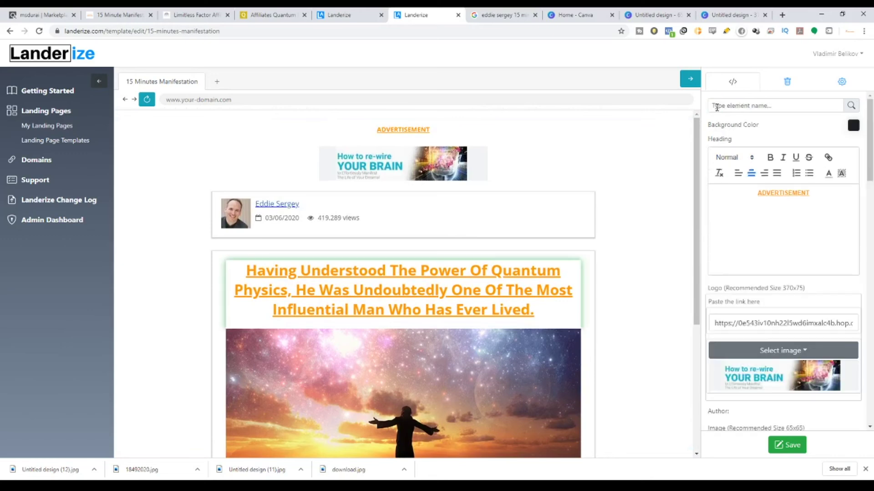
click(854, 126)
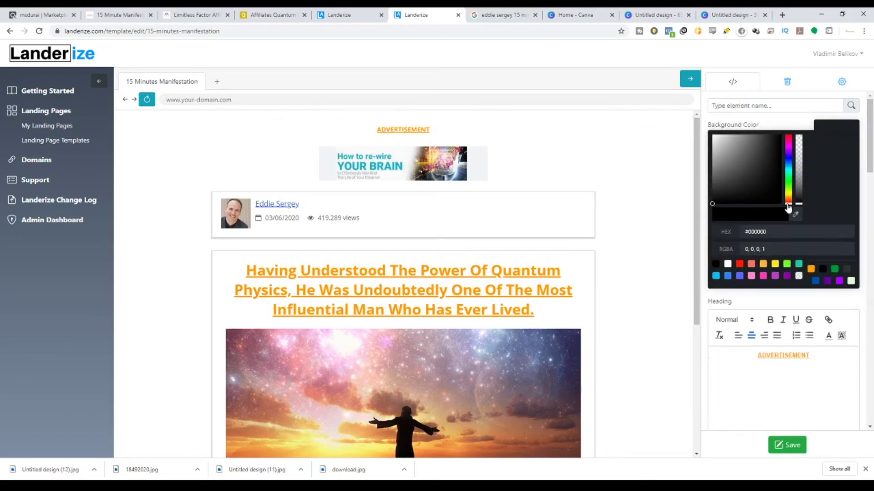
drag(788, 207, 713, 139)
scroll(307, 274, down, 5)
scroll(319, 313, up, 4)
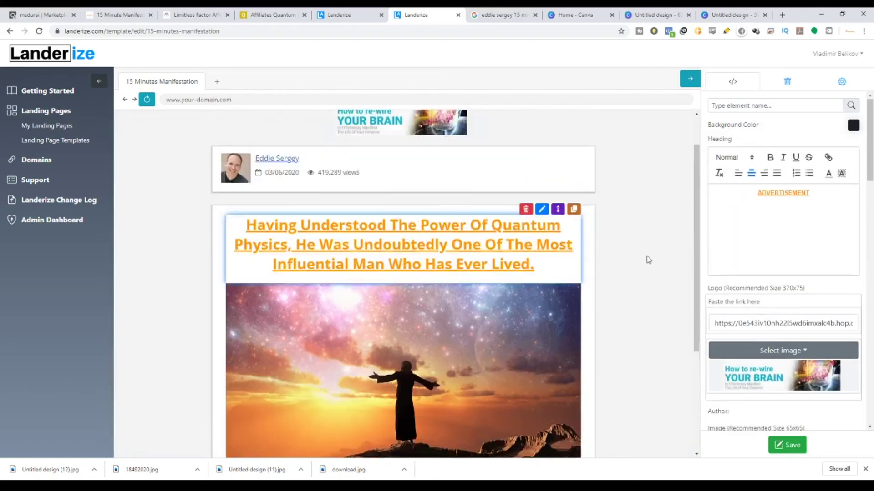
scroll(648, 260, up, 1)
Step: Try a muted golden brown, #AF8446, as the page's background color
click(852, 126)
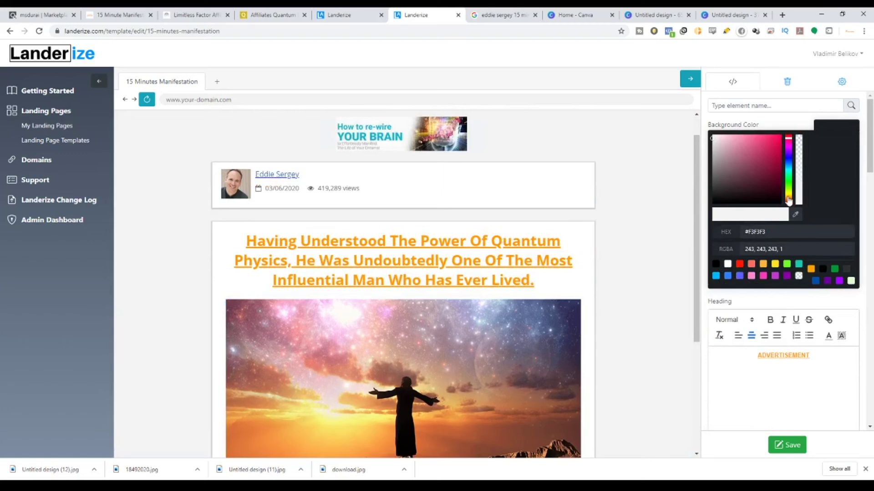
mouse_move(789, 201)
mouse_down()
mouse_move(789, 191)
mouse_move(789, 200)
mouse_up()
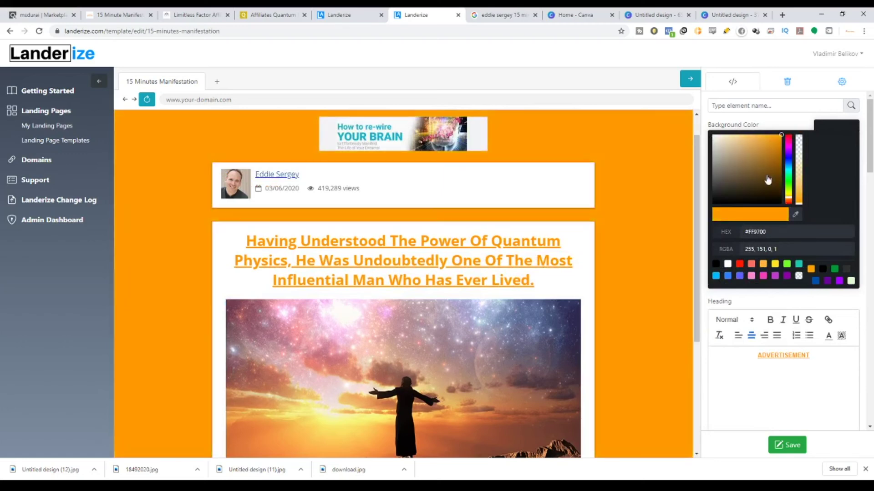
drag(779, 137, 773, 157)
click(579, 199)
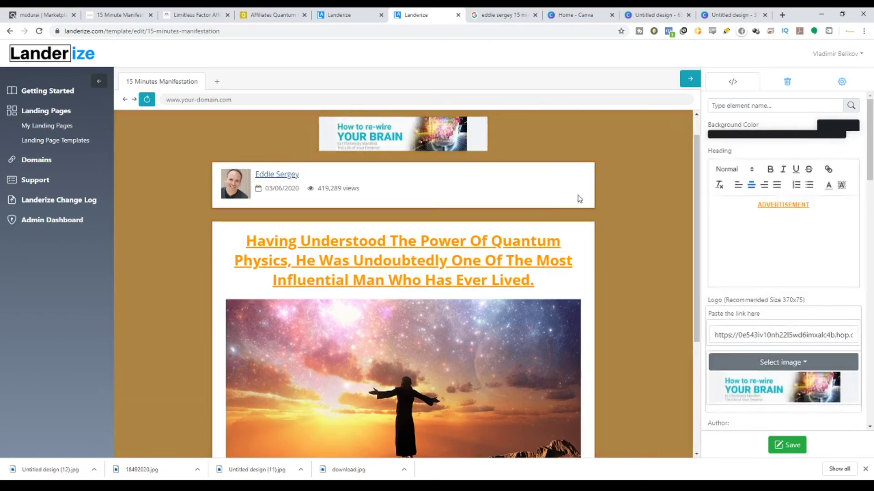
Step: Darken the page's background color to deep brown #543201 and review the page
click(852, 126)
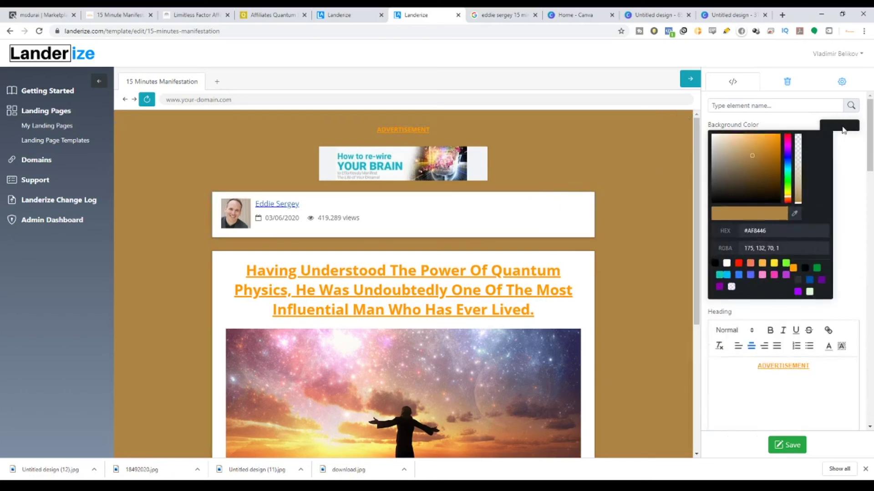
drag(769, 159, 772, 180)
click(357, 259)
scroll(357, 259, down, 5)
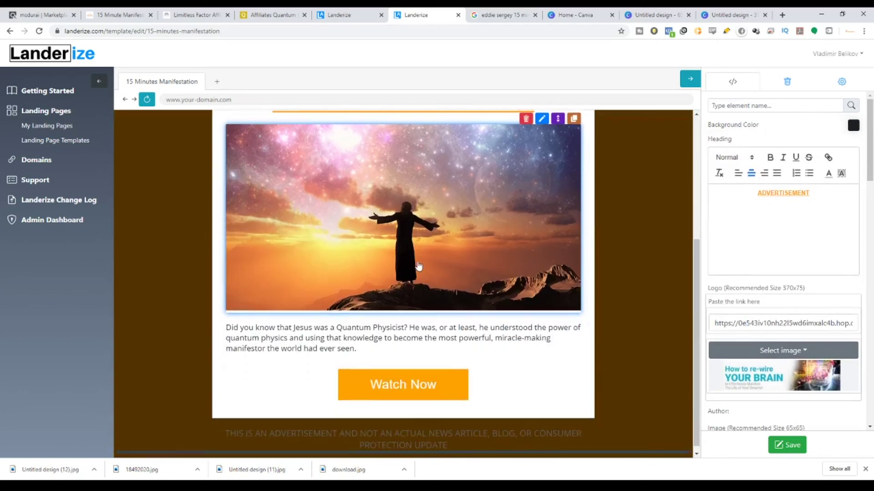
Step: Try a slightly brighter, more saturated brown as the page's background color
click(852, 126)
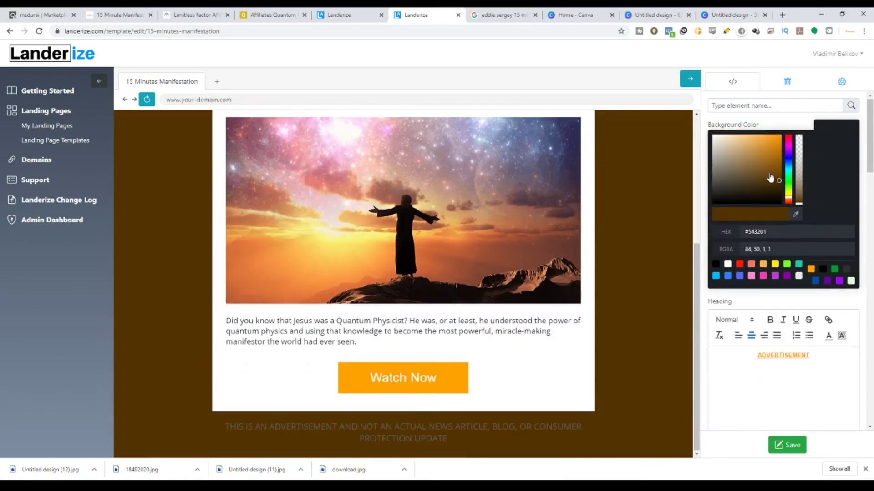
drag(777, 180, 779, 168)
click(605, 219)
scroll(605, 219, up, 4)
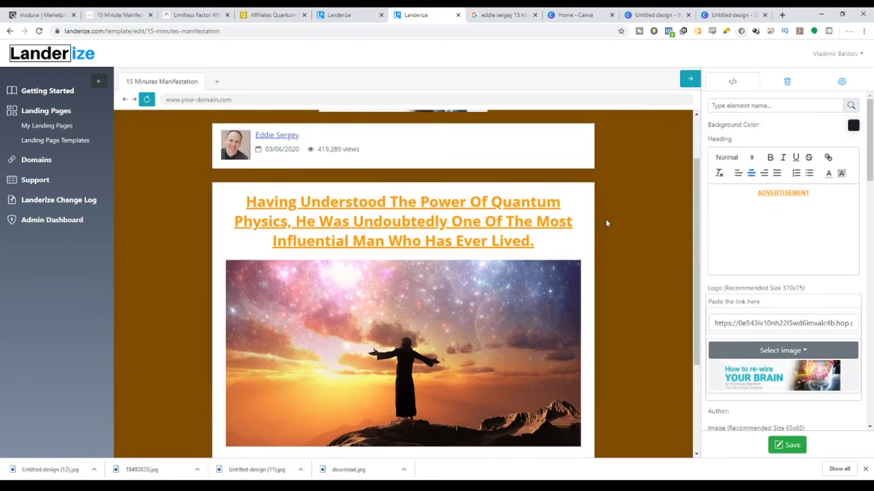
scroll(507, 275, up, 1)
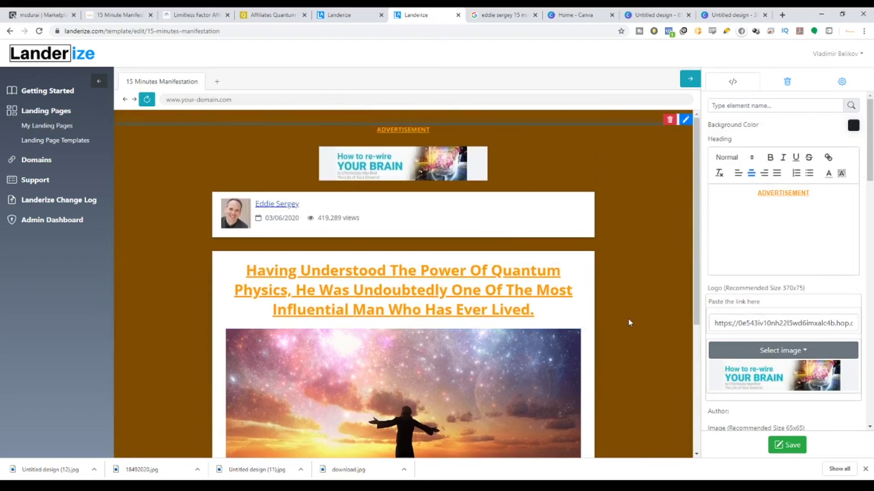
Step: Set the page's background color to near-black #090909 and check the heading and disclaimer against it
click(854, 126)
drag(737, 191, 713, 217)
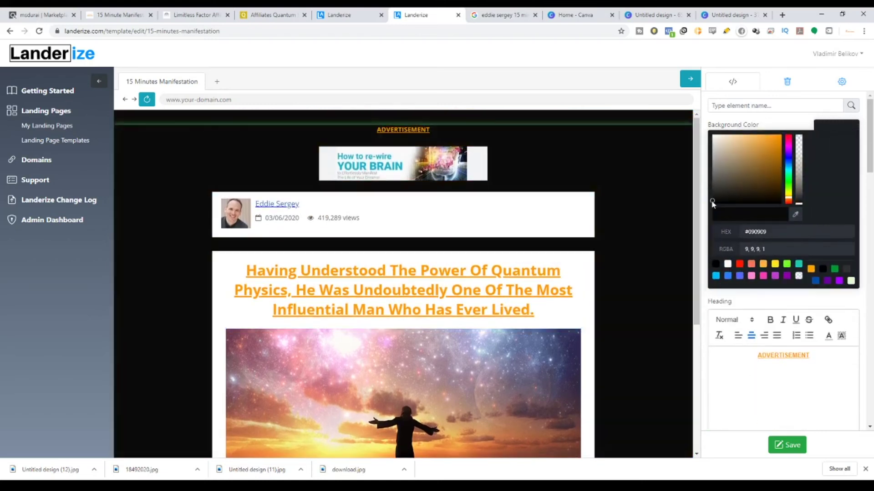
click(498, 342)
scroll(498, 342, down, 2)
scroll(497, 342, down, 3)
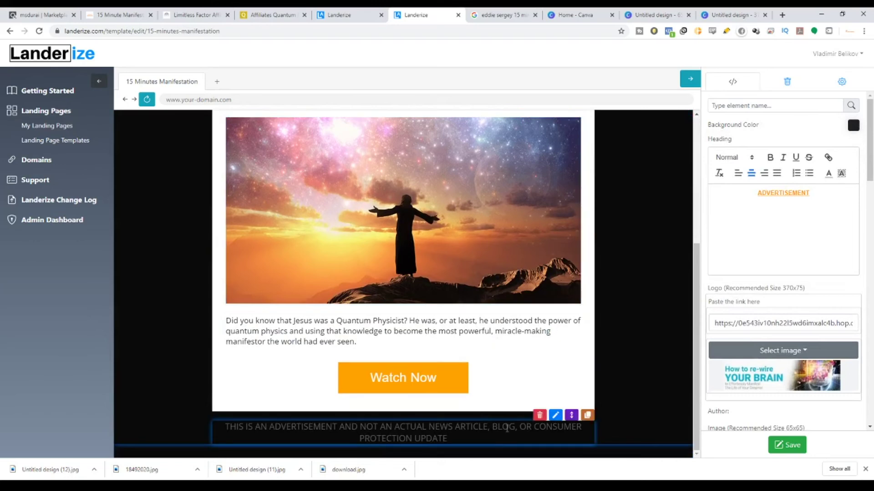
scroll(538, 278, up, 5)
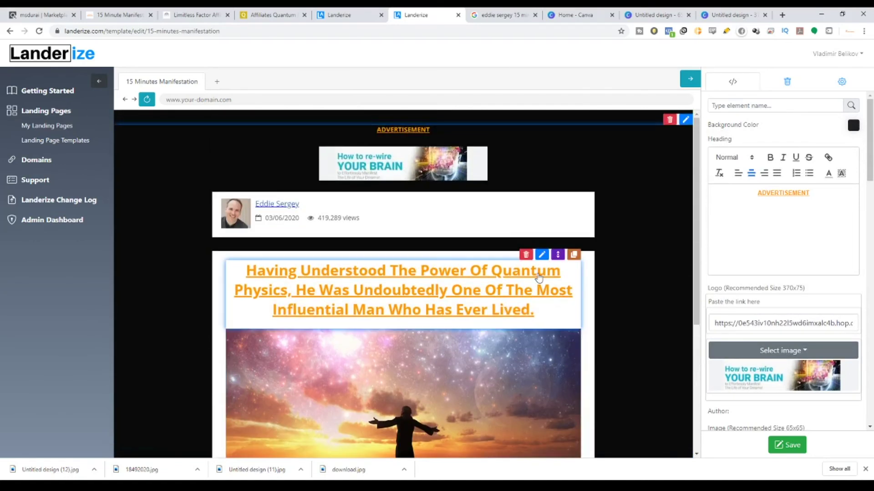
scroll(534, 278, down, 5)
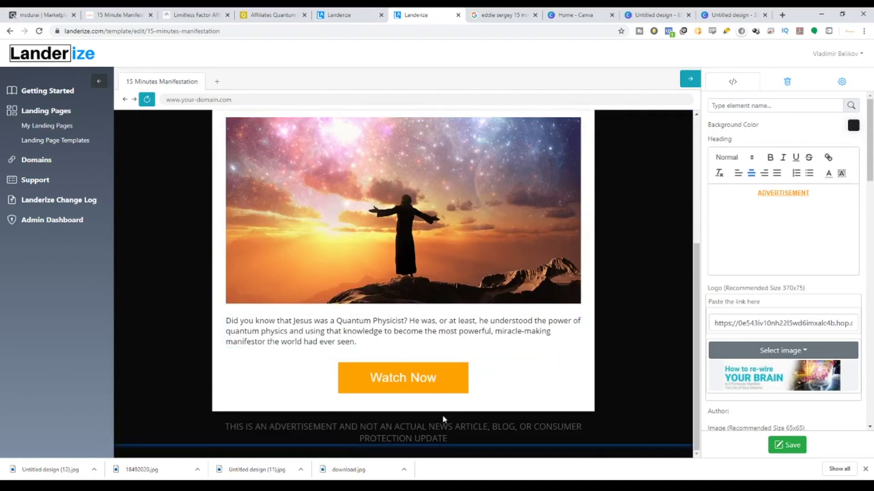
Step: Change the whole advertisement disclaimer's text color at the end of the page to orange
click(557, 417)
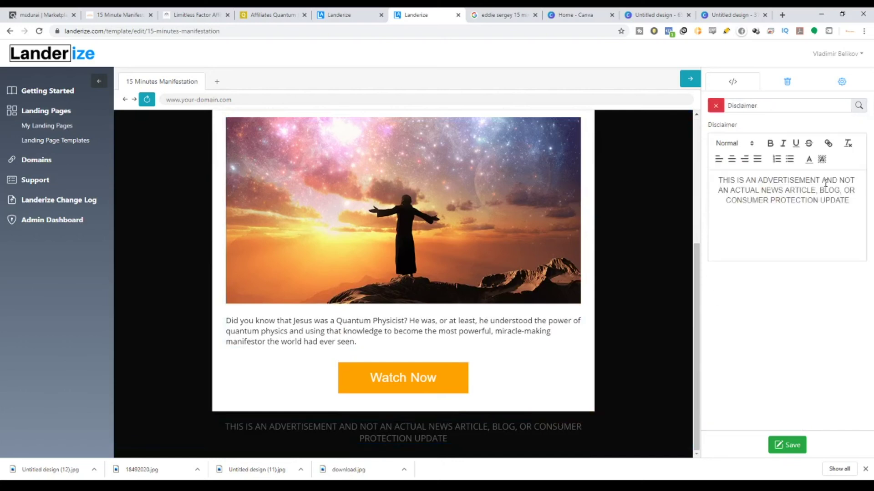
drag(856, 202, 700, 174)
click(809, 159)
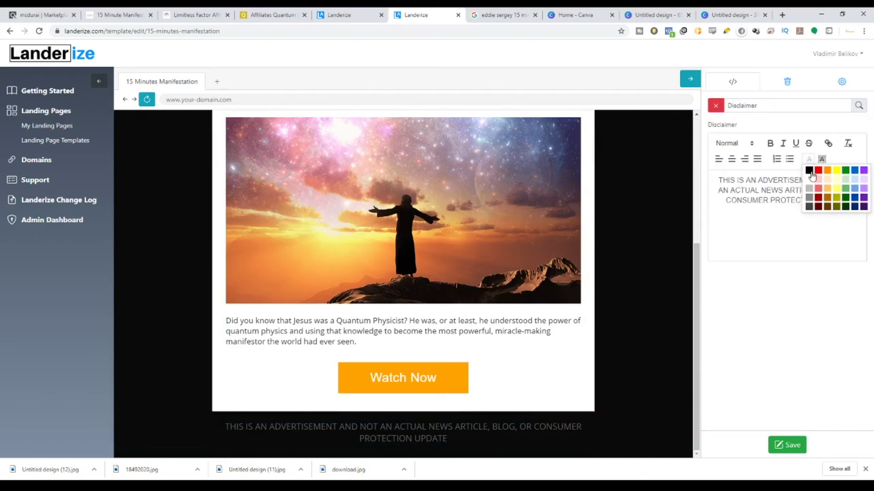
click(828, 174)
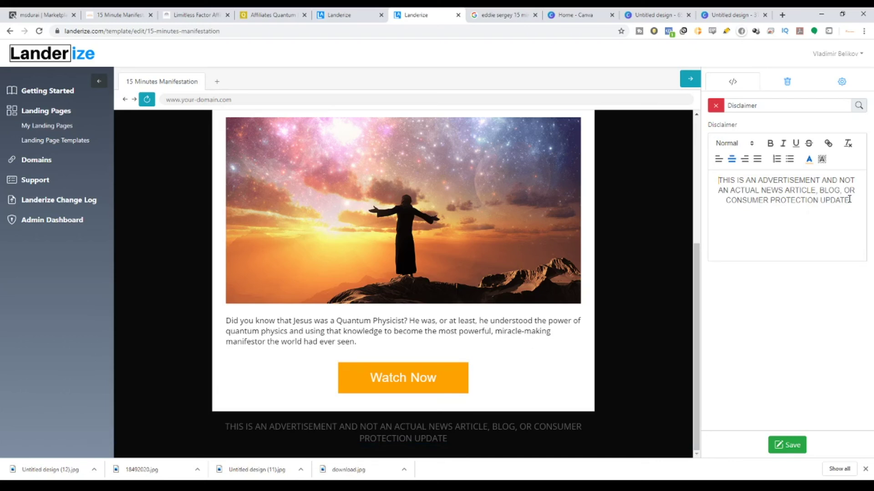
drag(850, 201, 717, 179)
click(809, 159)
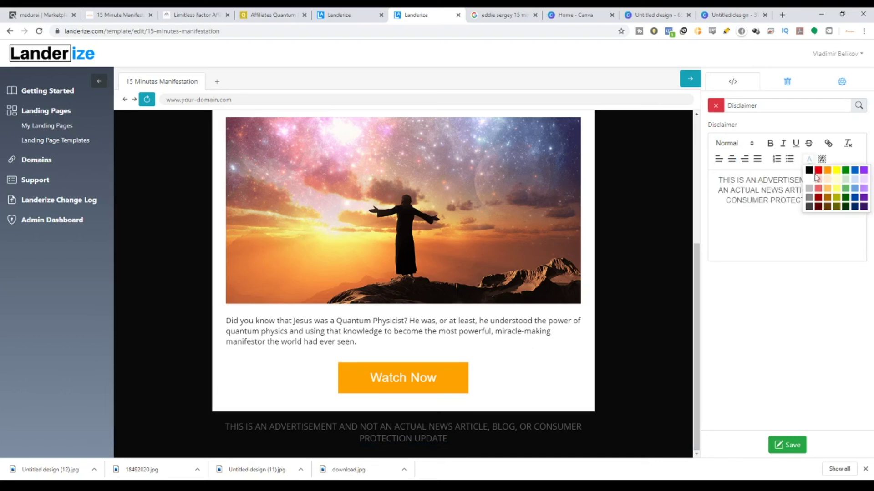
click(827, 173)
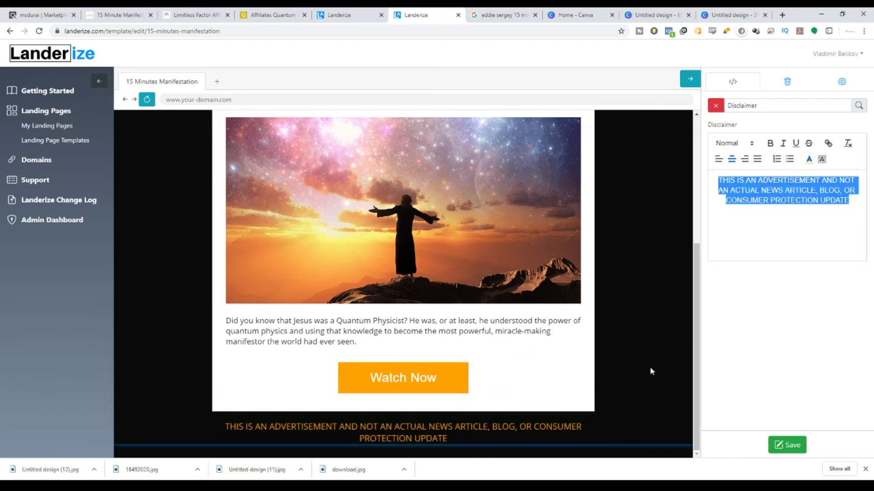
Step: Review the recolored landing page from end to end, then save the template
scroll(622, 408, up, 5)
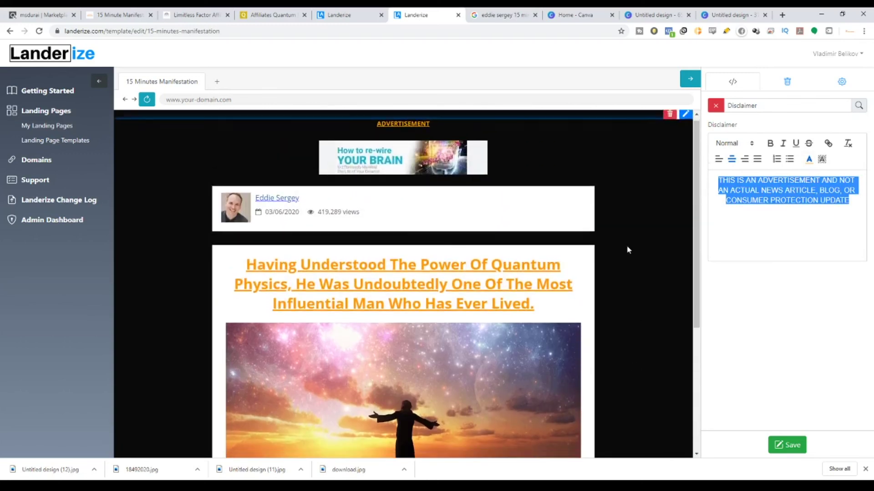
scroll(626, 254, down, 5)
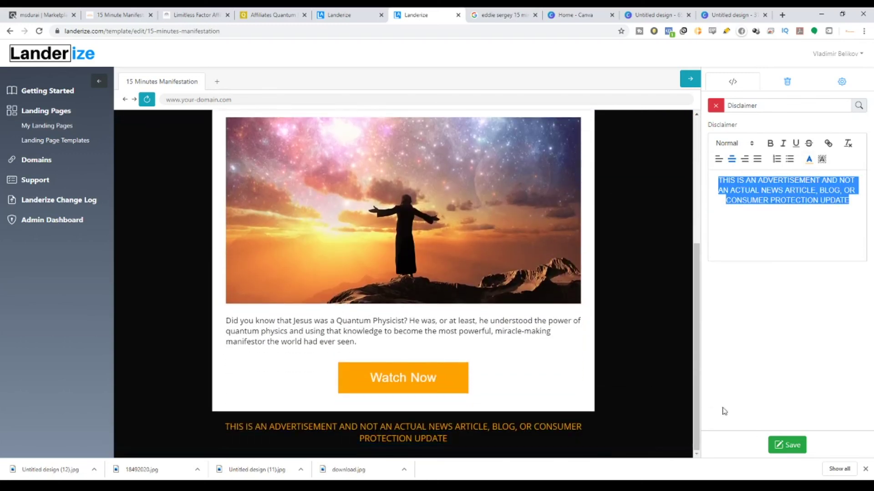
scroll(626, 303, up, 5)
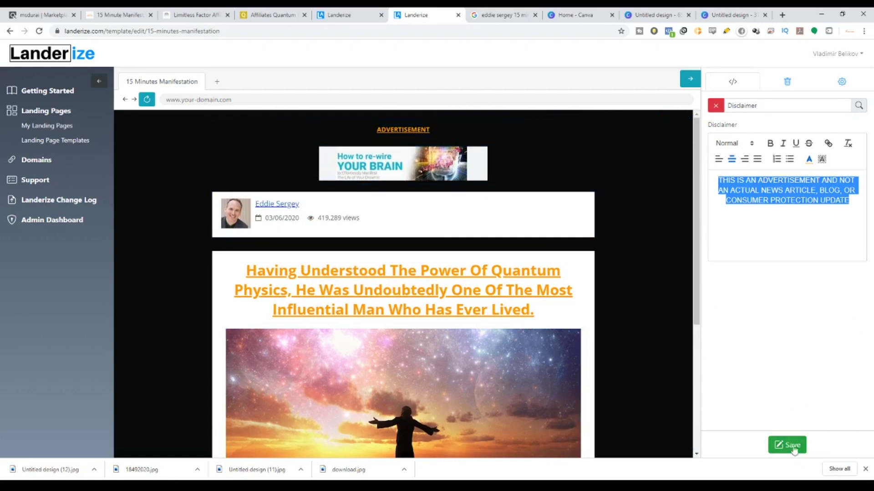
click(791, 444)
click(861, 98)
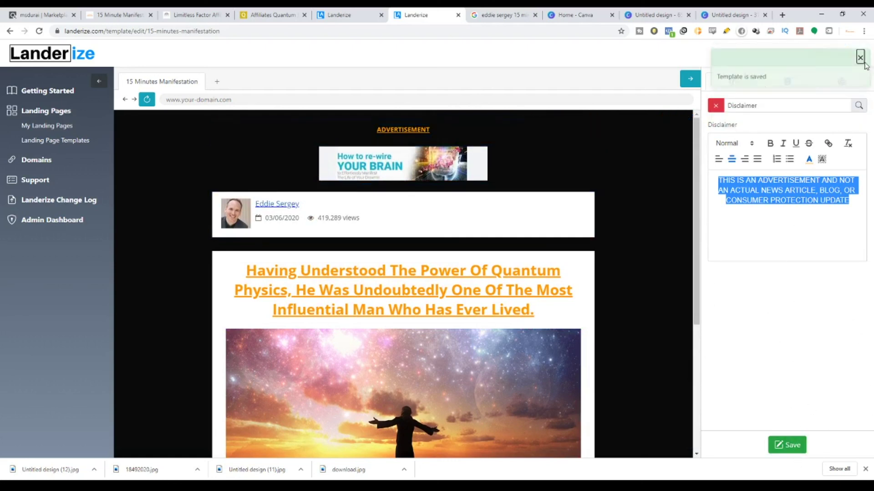
Step: Replace the example address in the page's destination URL with the copied affiliate hop link and save the template
click(863, 59)
click(843, 83)
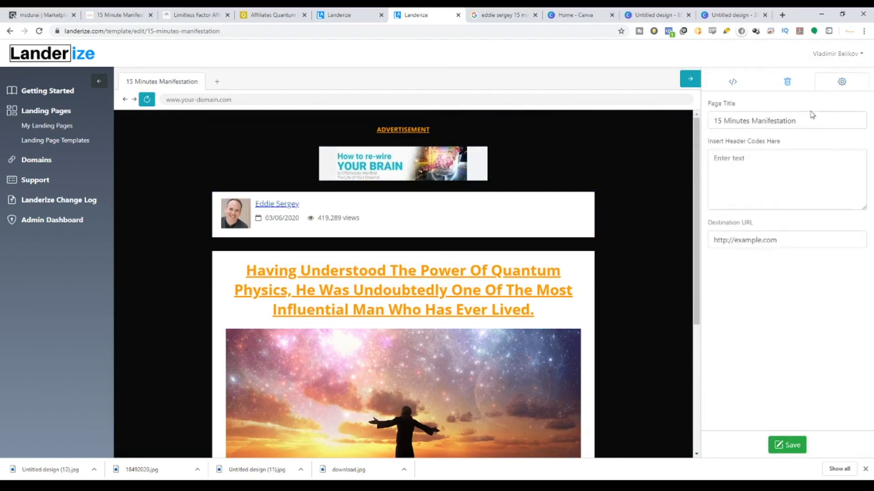
drag(825, 121, 701, 118)
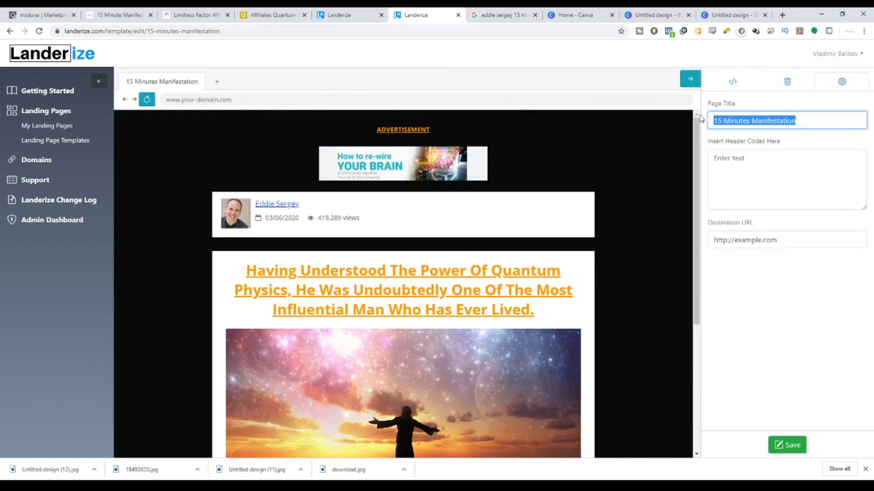
triple_click(804, 241)
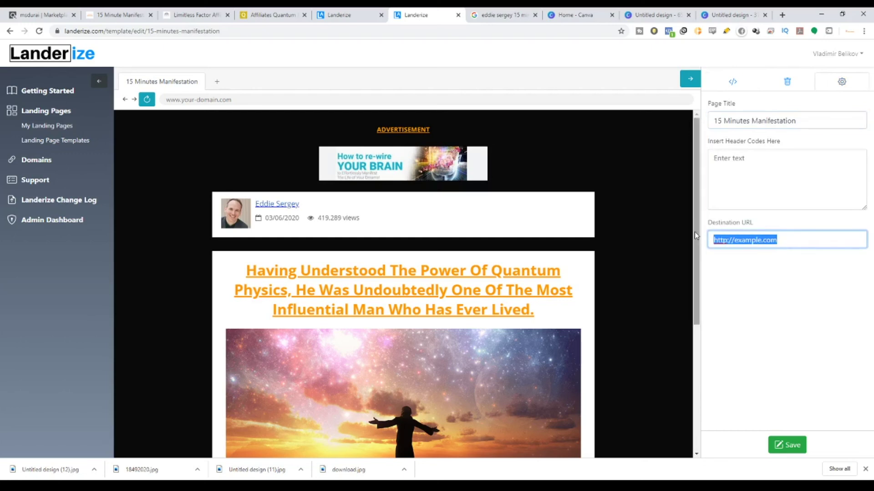
key(BackSpace)
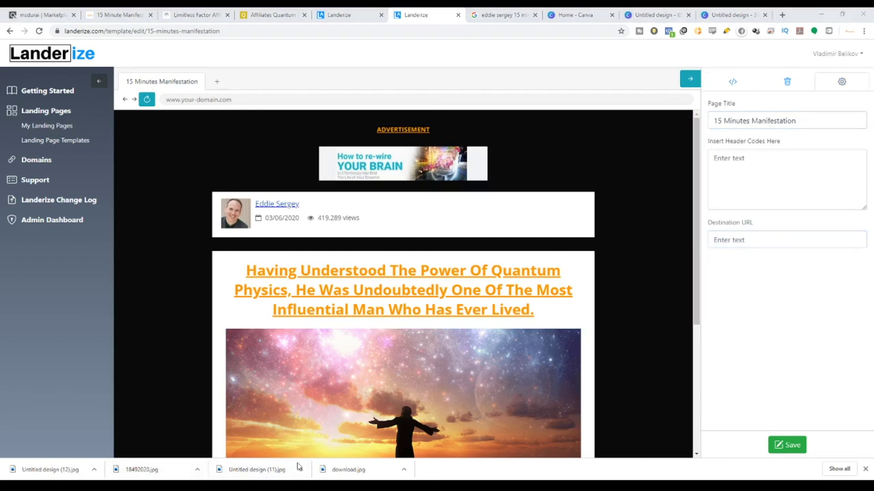
click(735, 240)
key(ctrl+v)
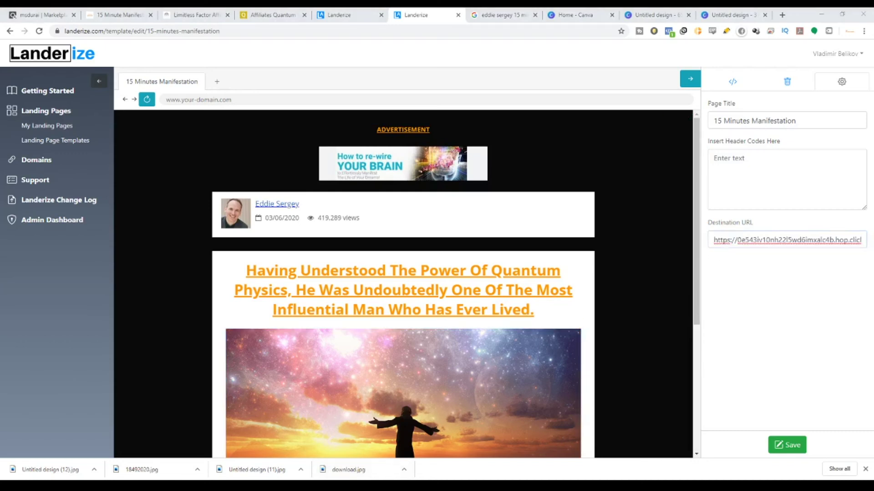
click(790, 445)
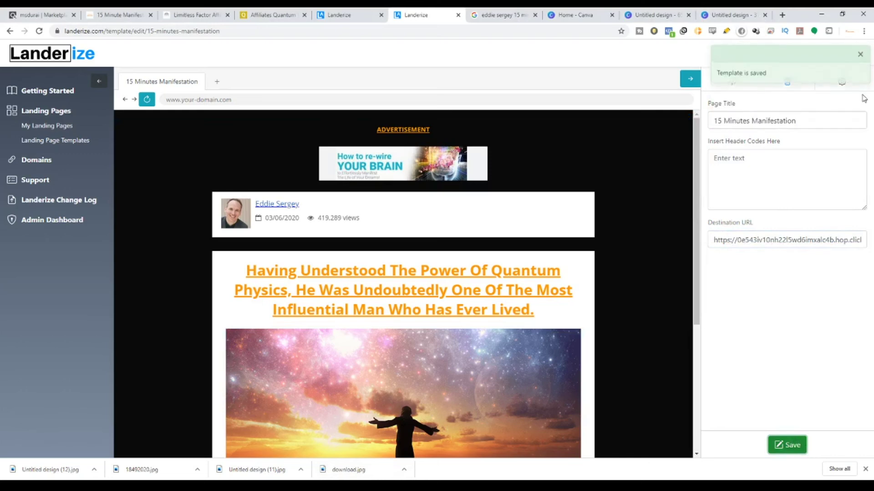
click(860, 53)
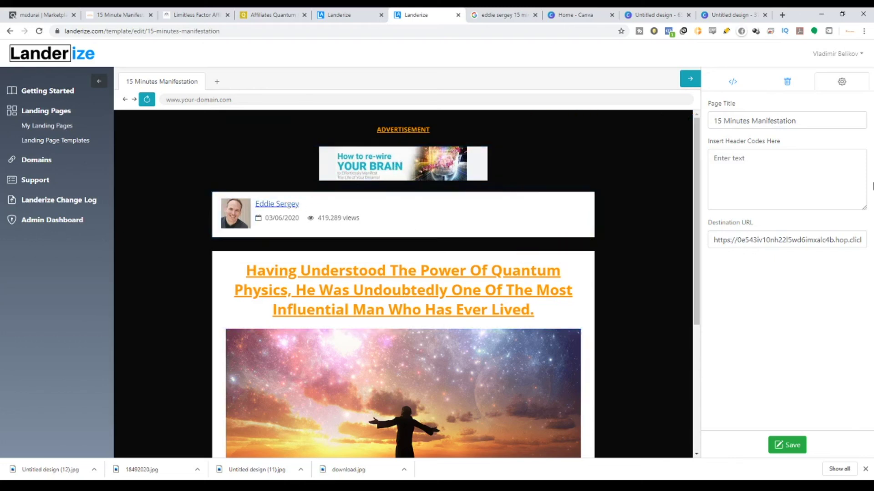
Step: Check the lower part of the landing page, save the template again and dismiss the save notices
scroll(377, 292, down, 4)
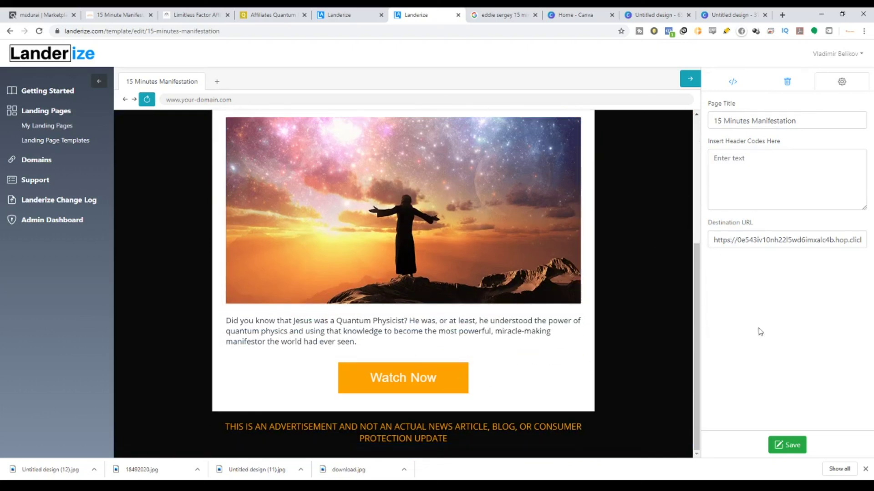
click(787, 445)
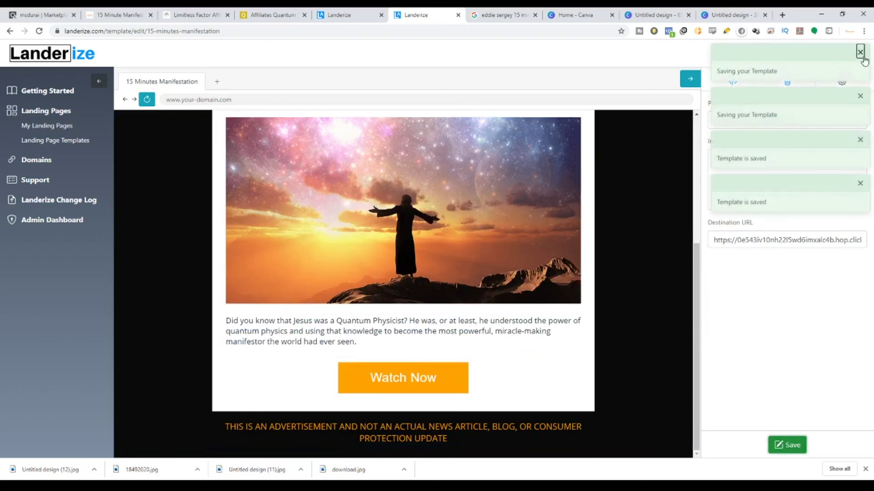
click(862, 57)
click(863, 59)
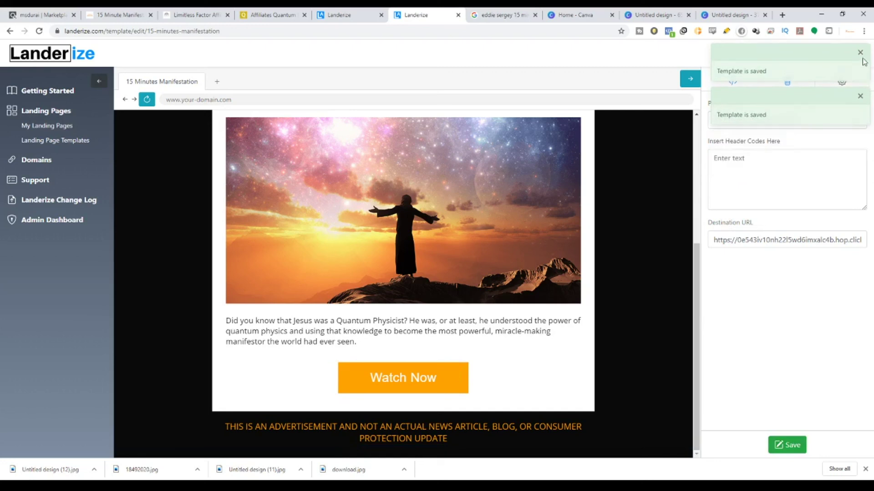
Step: Find 15 Minutes Manifestation among the saved landing pages and publish it to the dev-landerize domain
click(36, 128)
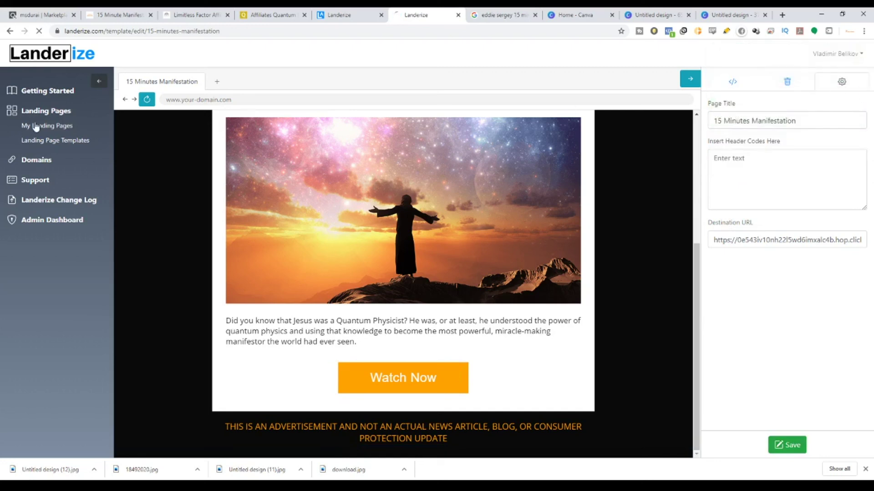
scroll(530, 218, down, 1)
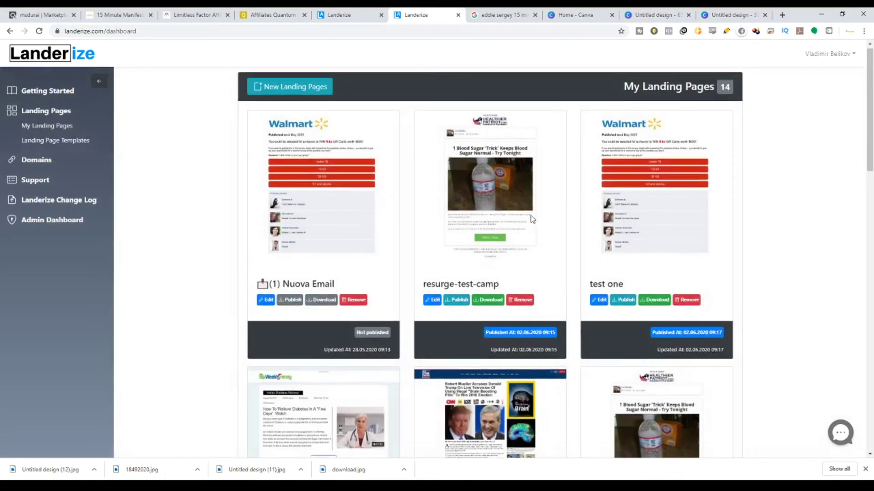
scroll(531, 220, down, 20)
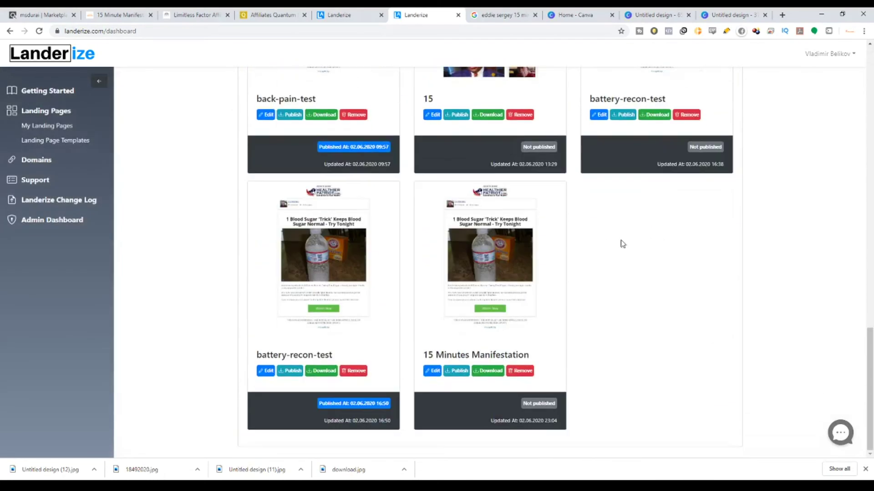
click(459, 371)
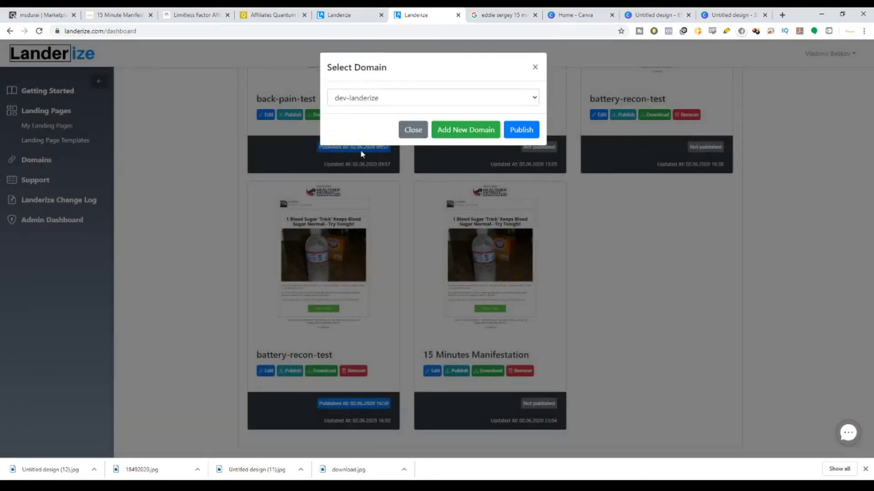
click(453, 105)
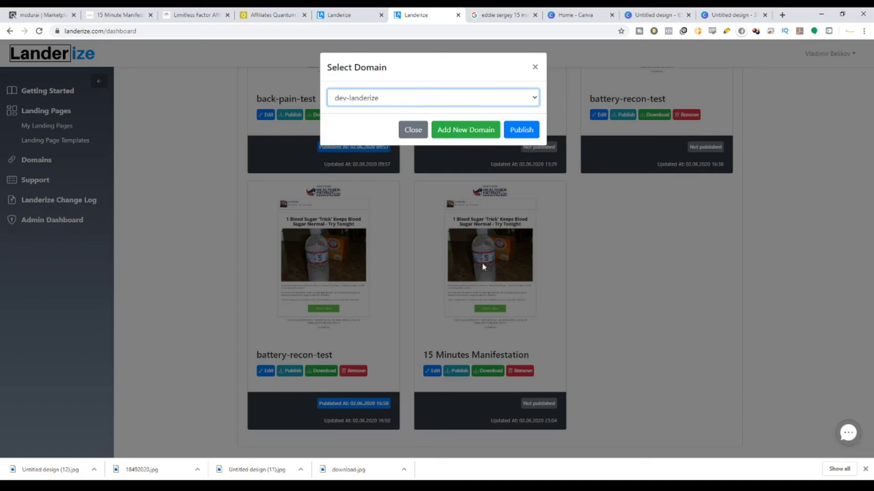
click(453, 137)
click(457, 114)
click(515, 132)
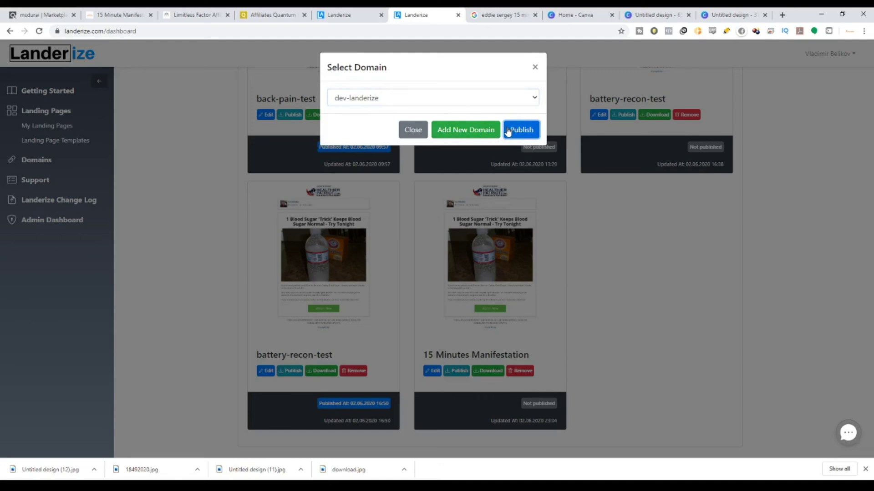
click(508, 131)
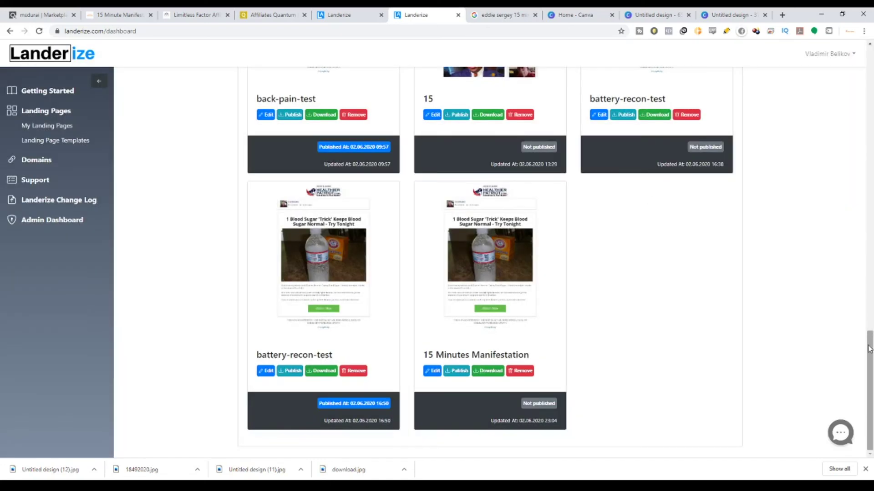
Step: Read the campaign's export message, then reload the dashboard to check the publication status of 15 Minutes Manifestation
drag(870, 332, 866, 44)
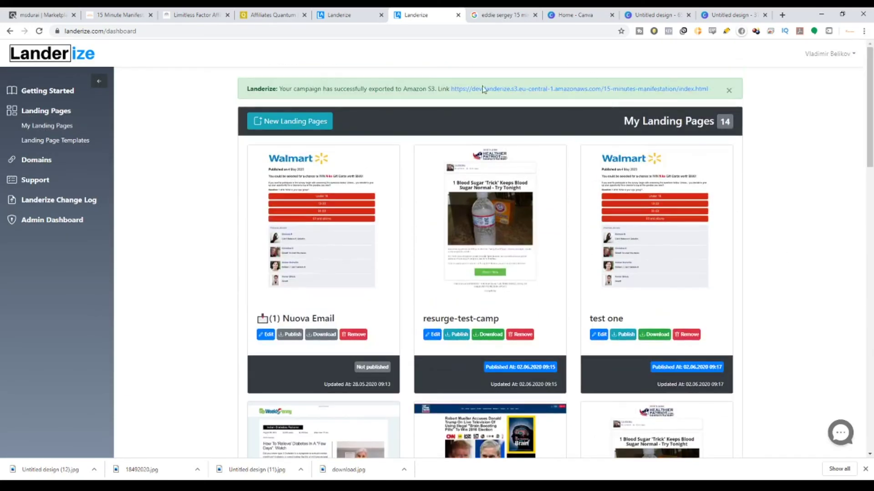
drag(280, 88, 435, 87)
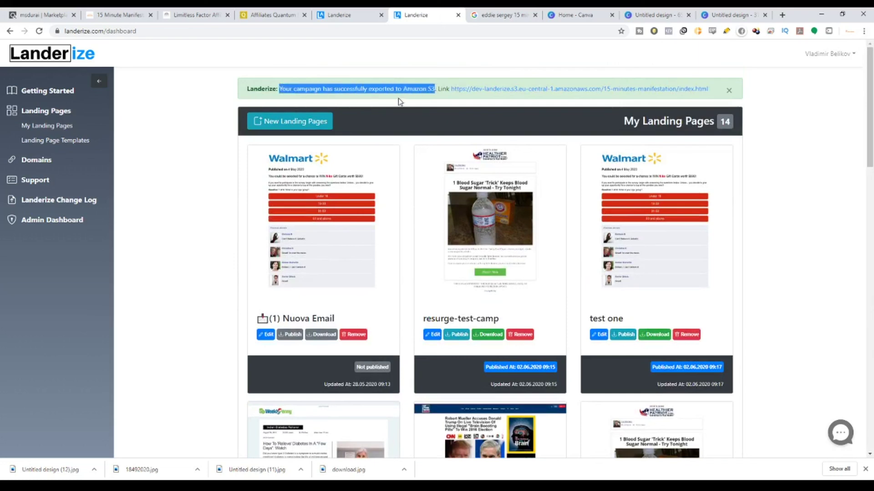
scroll(461, 134, down, 15)
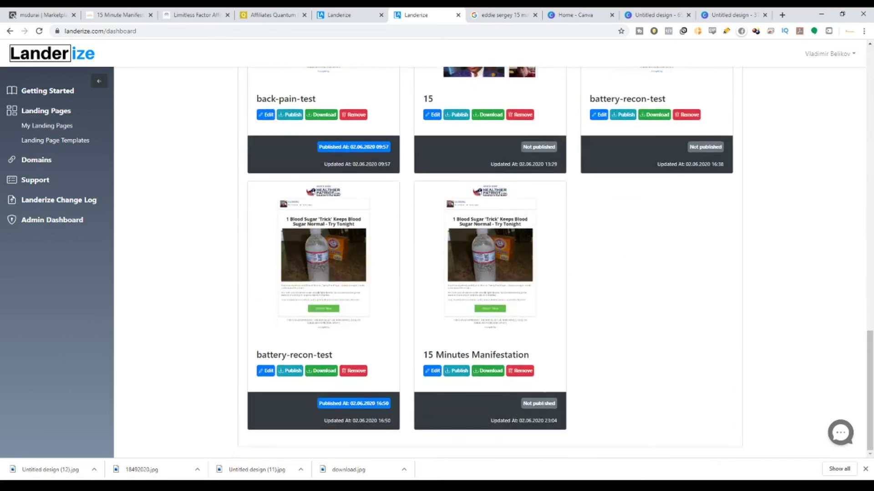
click(169, 32)
key(Return)
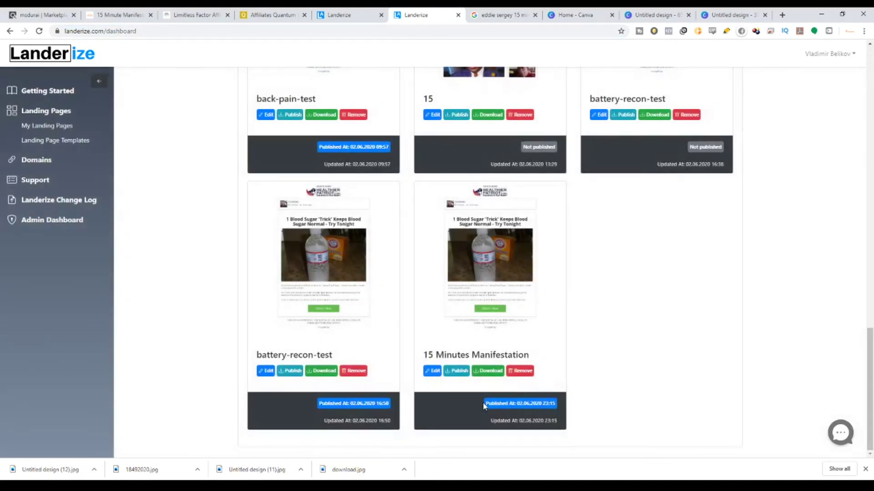
scroll(559, 405, up, 15)
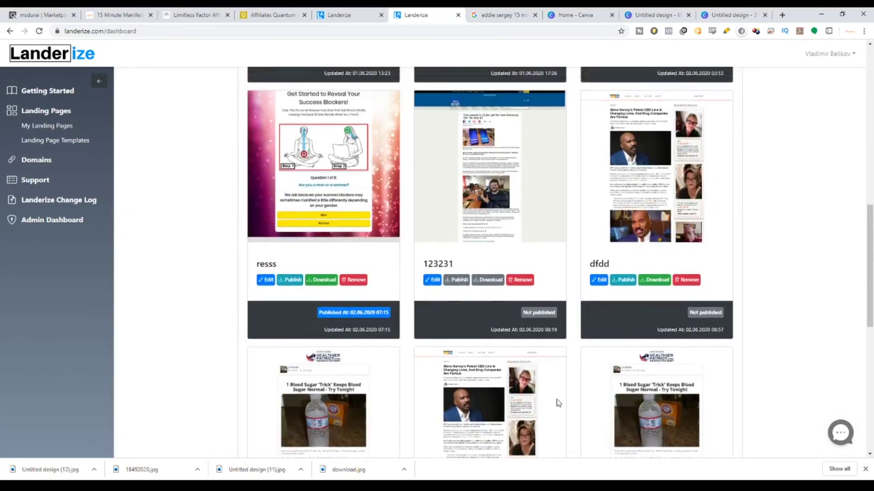